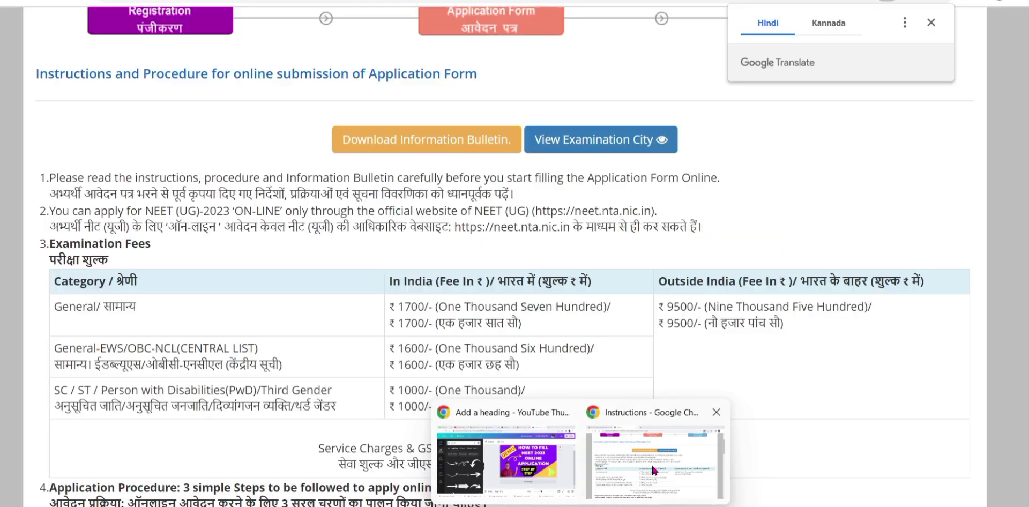
Return to the Instructions window, scroll to the end and tick the Information Bulletin declaration.
click(651, 463)
scroll(566, 350, down, 2)
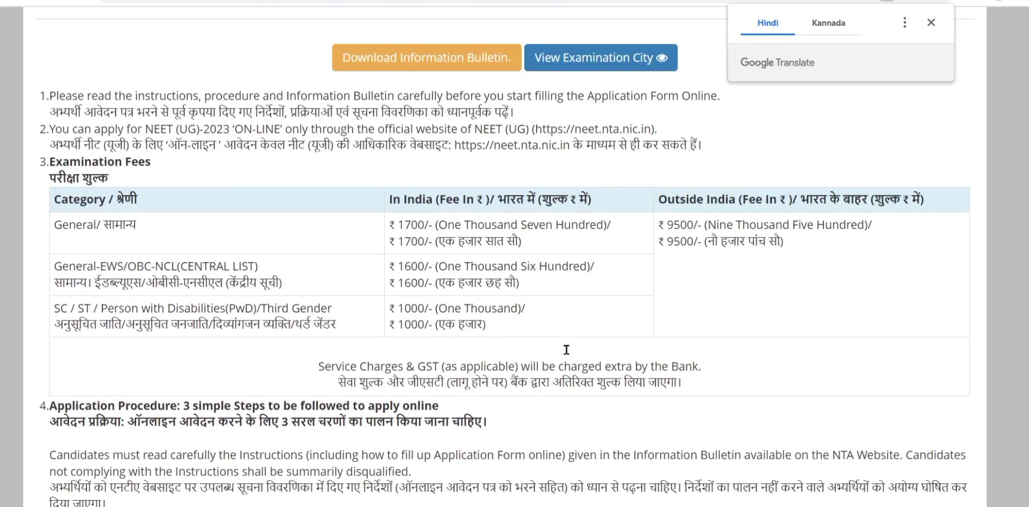
scroll(566, 350, down, 8)
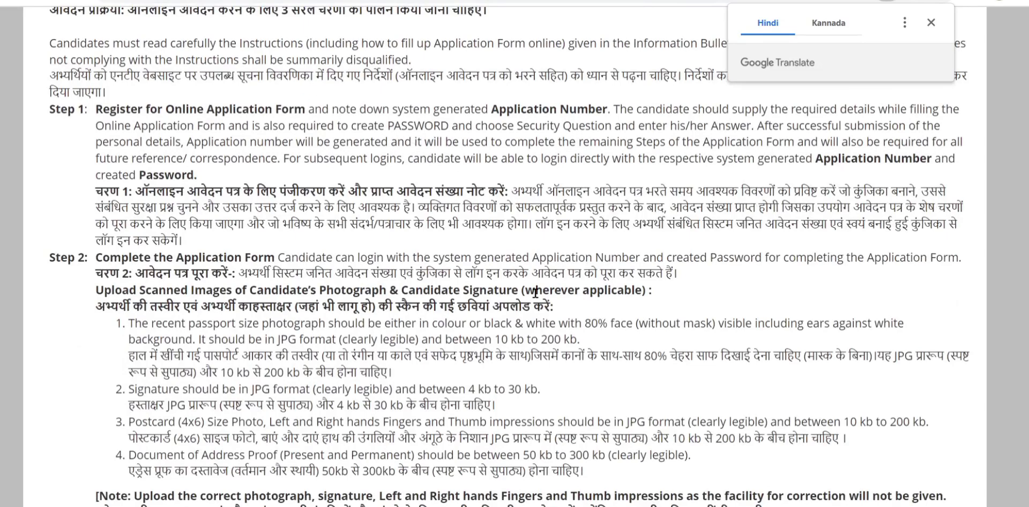
scroll(535, 292, down, 3)
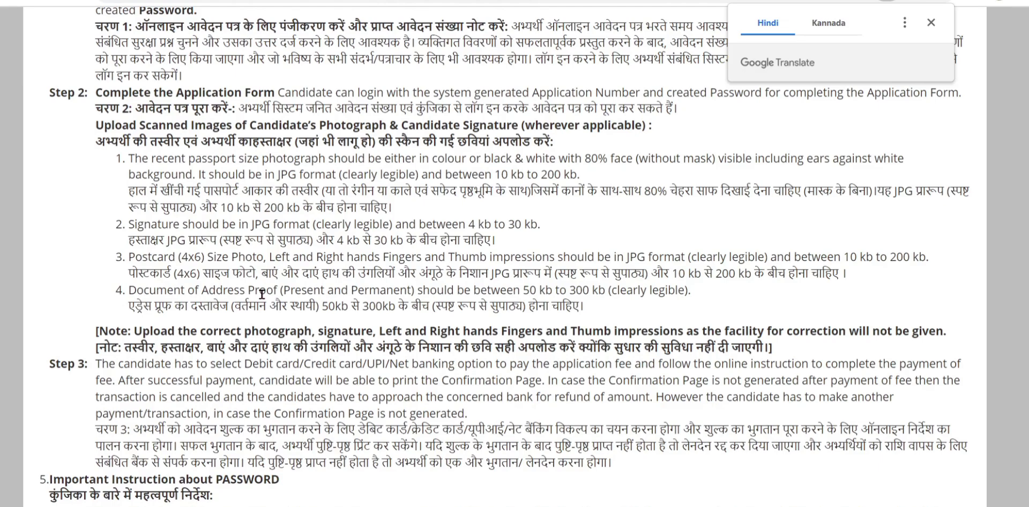
scroll(262, 294, down, 9)
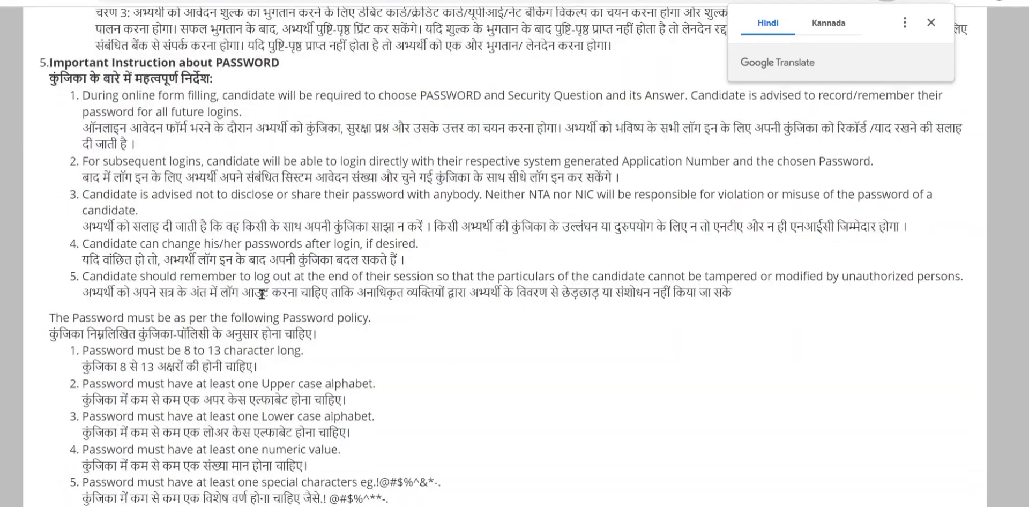
scroll(117, 275, down, 3)
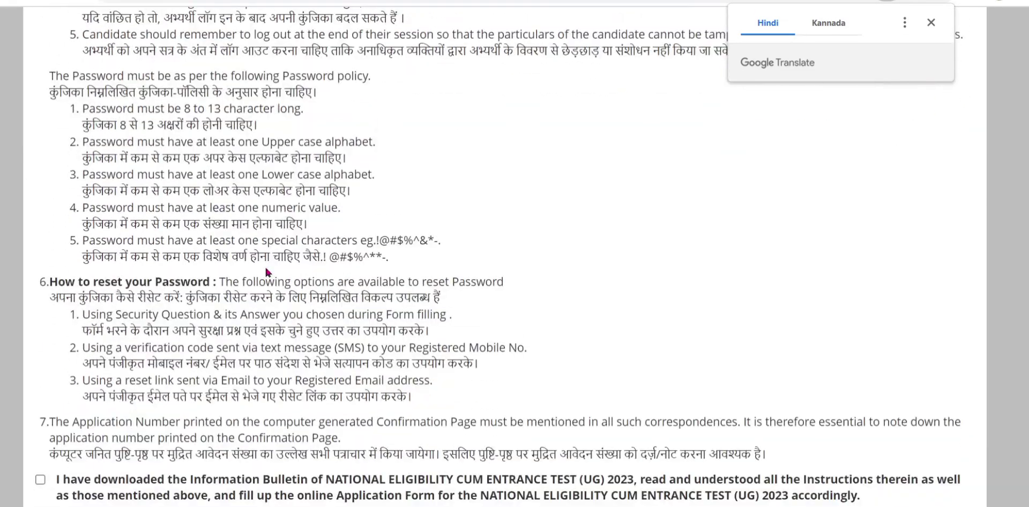
scroll(523, 276, down, 3)
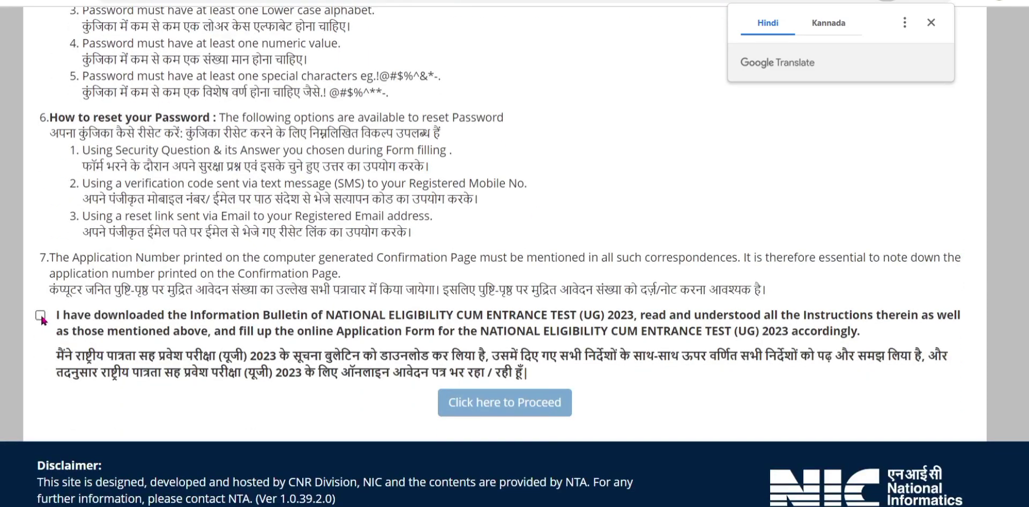
click(41, 316)
Enter the candidate's name in the Personal Details form, fixing a mistyped character.
scroll(282, 335, up, 14)
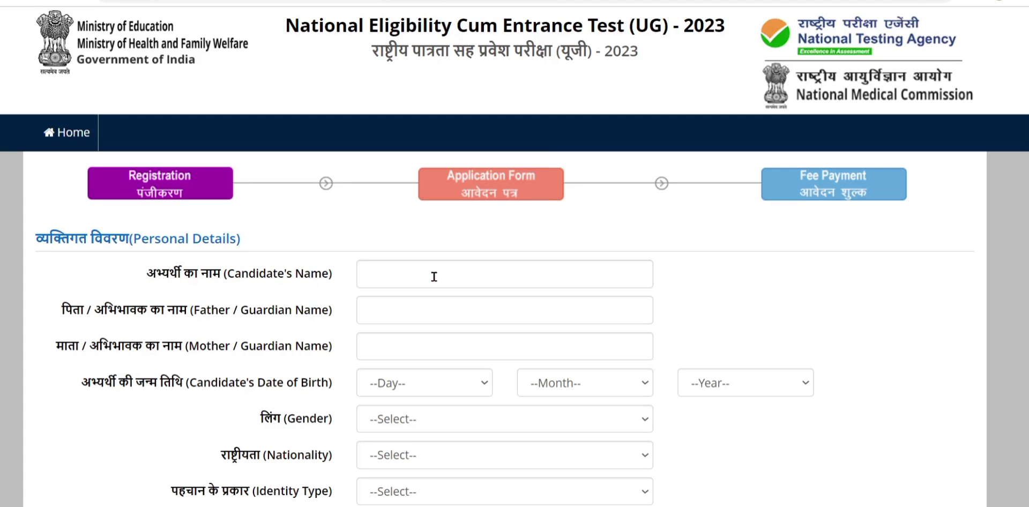
click(434, 276)
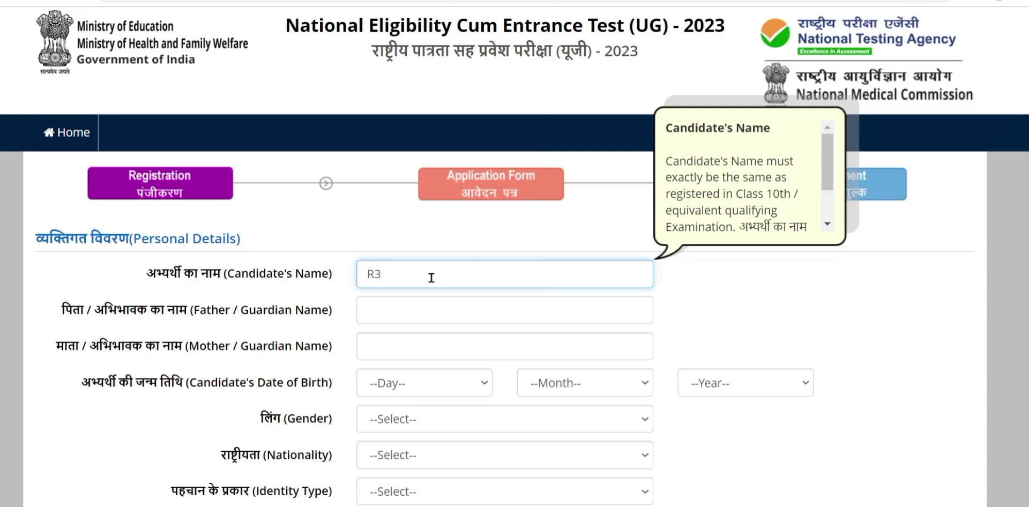
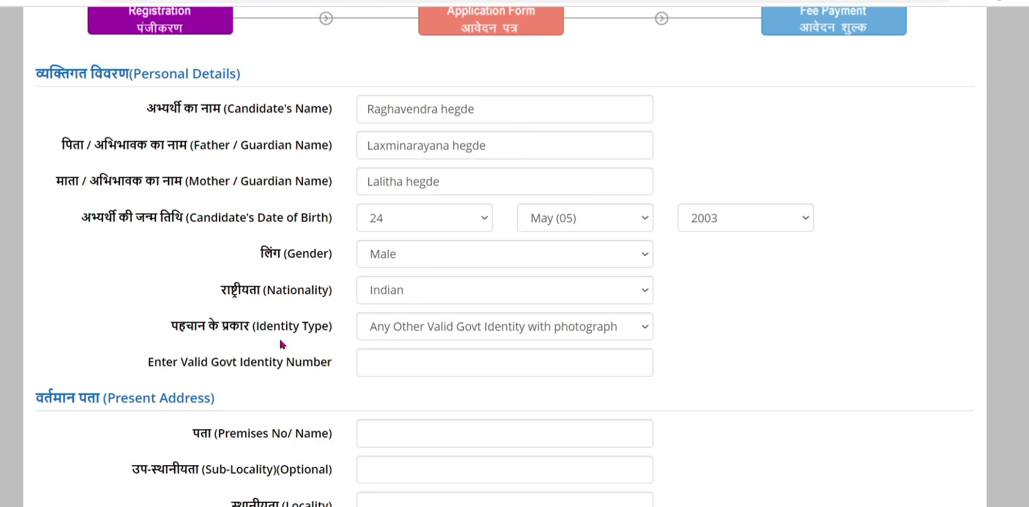
Set Identity Type to 'Any Other Valid Govt Identity with photograph' and select the Identity Number field.
click(490, 329)
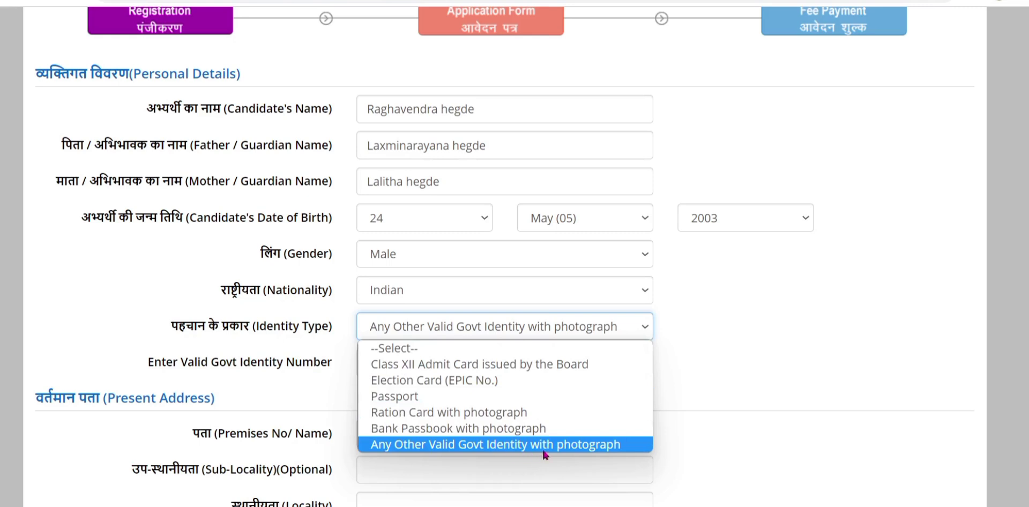
click(574, 448)
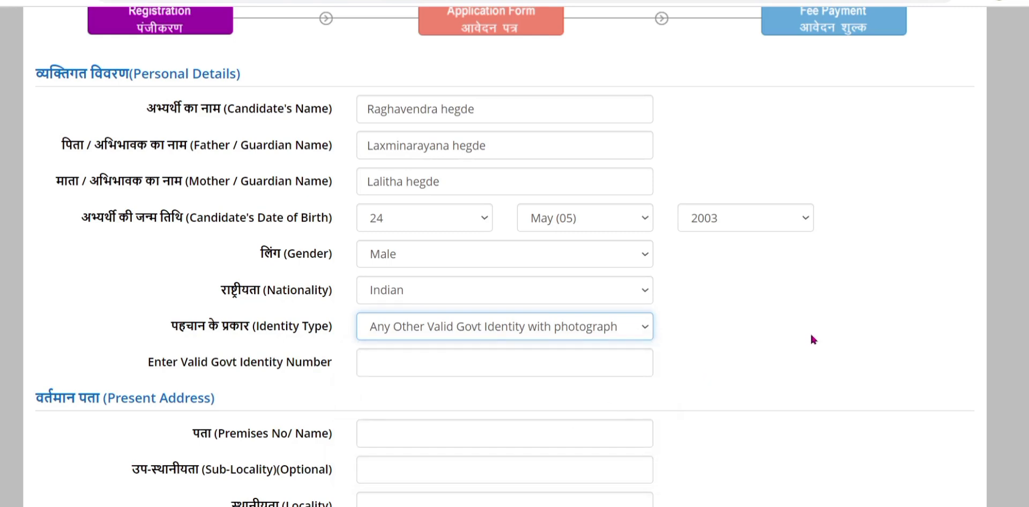
click(429, 363)
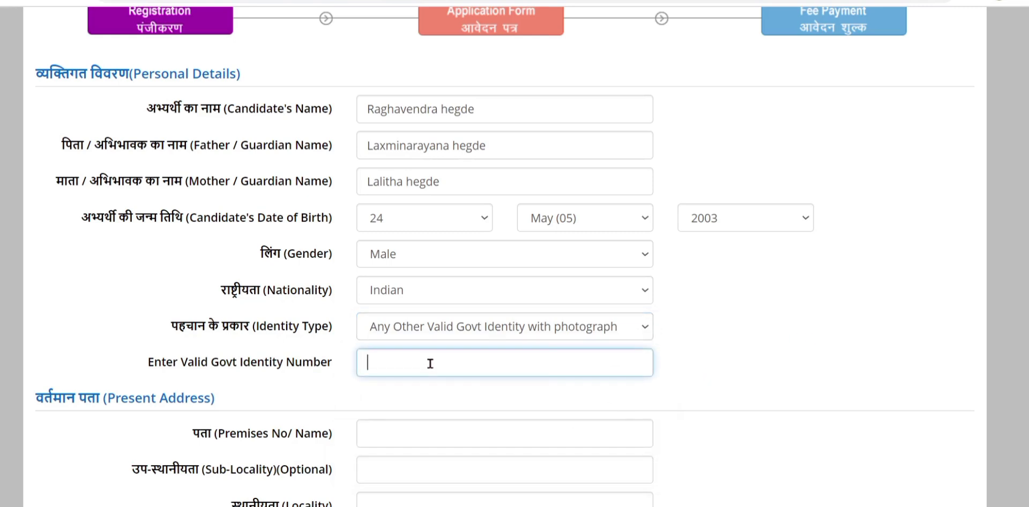
scroll(895, 327, down, 5)
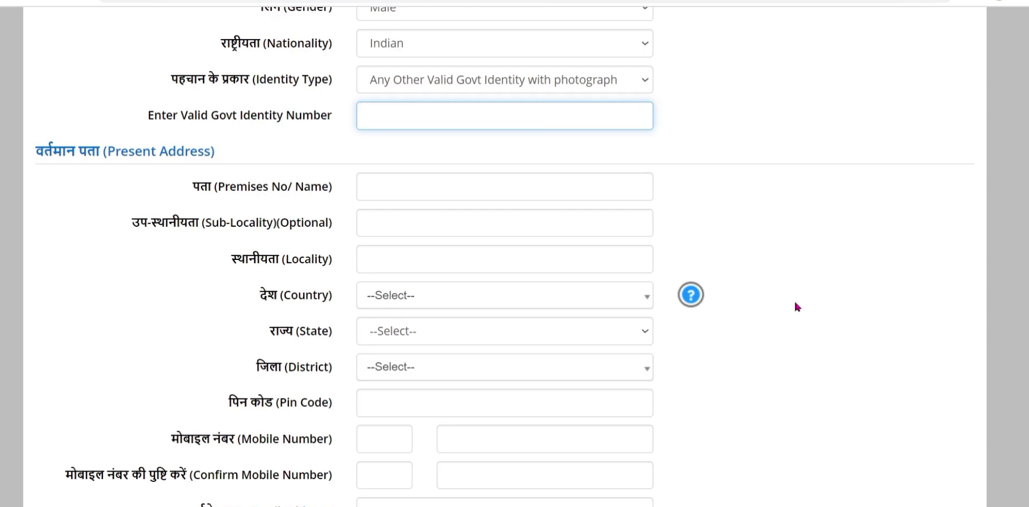
scroll(814, 289, down, 3)
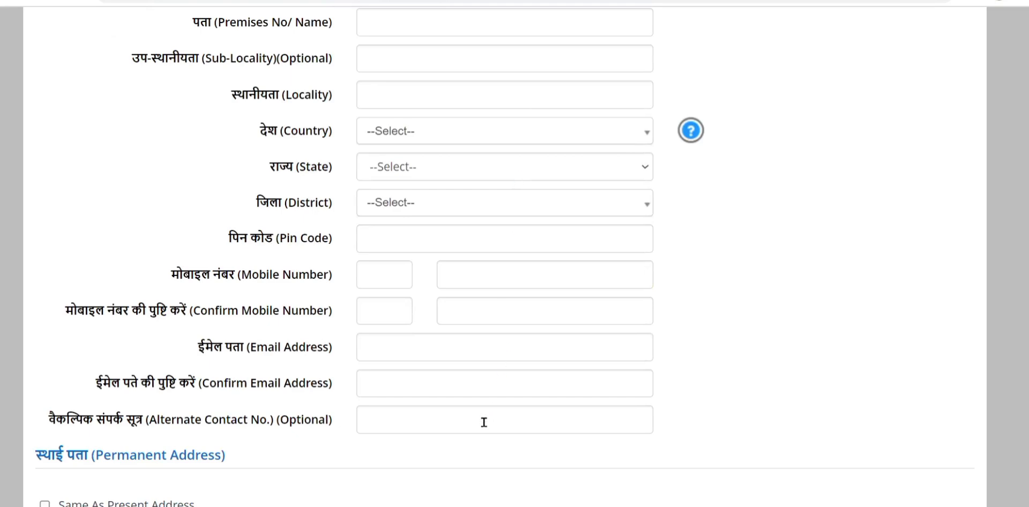
scroll(833, 283, down, 3)
scroll(830, 276, down, 5)
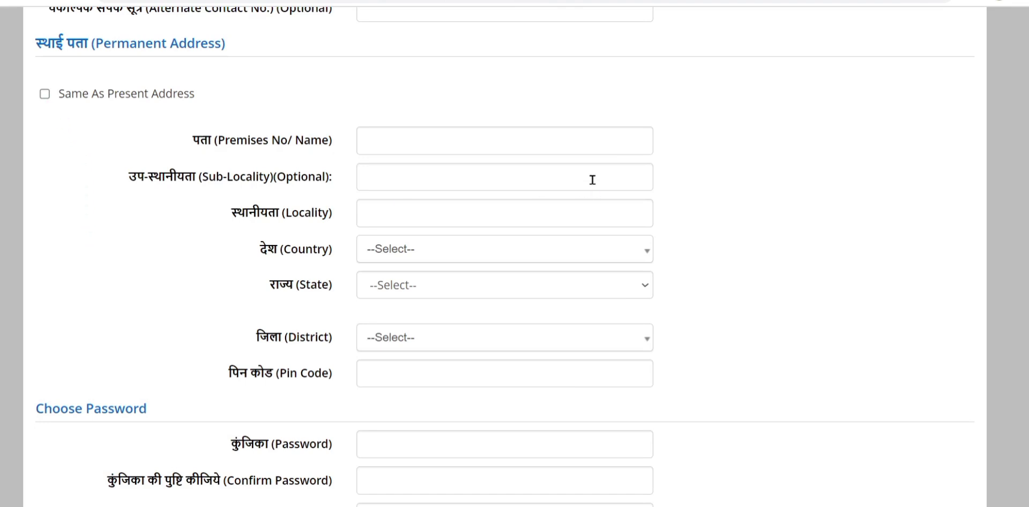
Scroll down the registration preview page to check the entered details.
scroll(781, 312, down, 3)
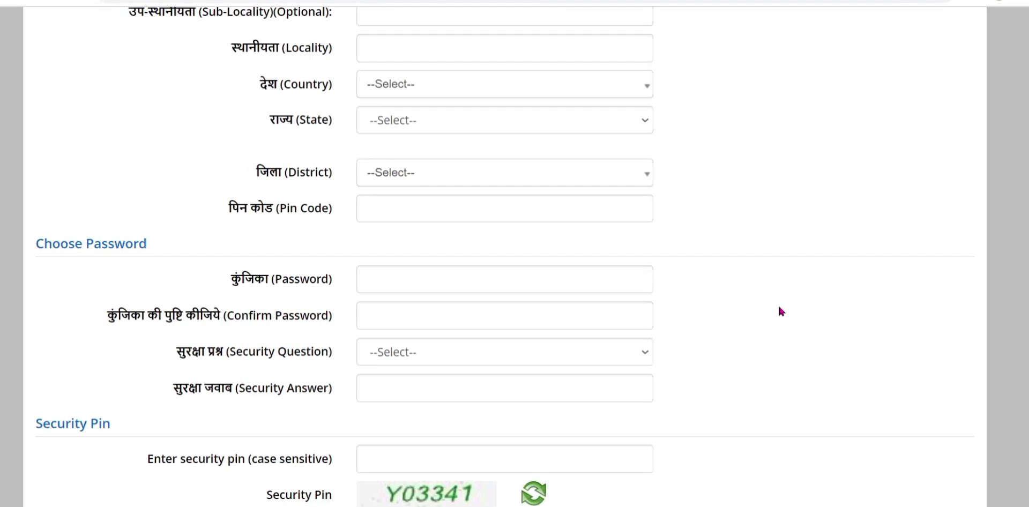
scroll(489, 300, down, 3)
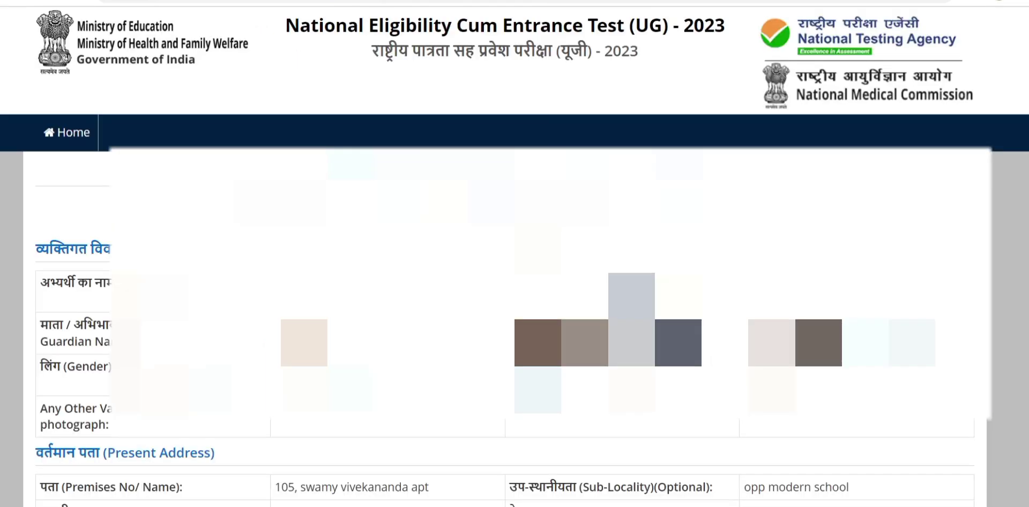
Verify all eight particulars from name to gender, agree to the declaration, and choose Submit and Send OTP.
scroll(514, 268, down, 15)
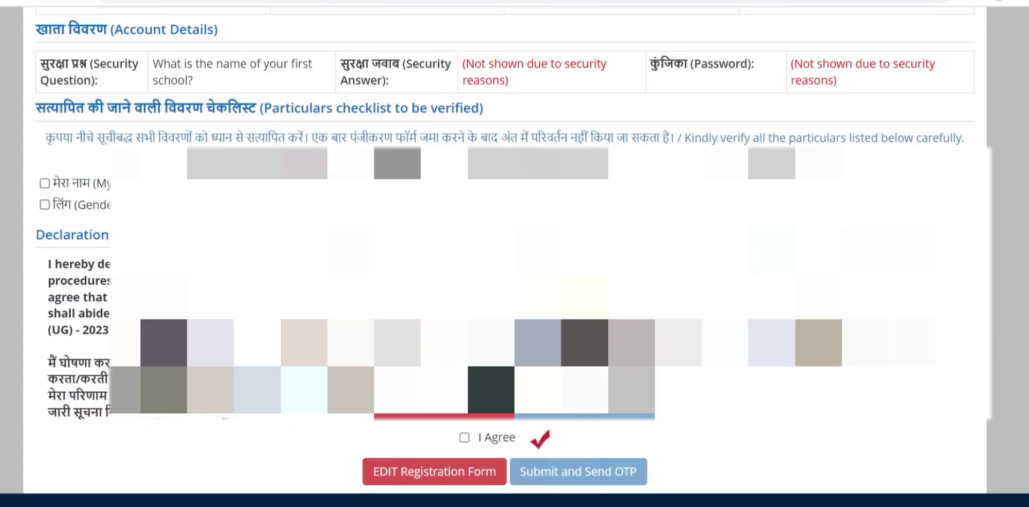
scroll(581, 409, down, 1)
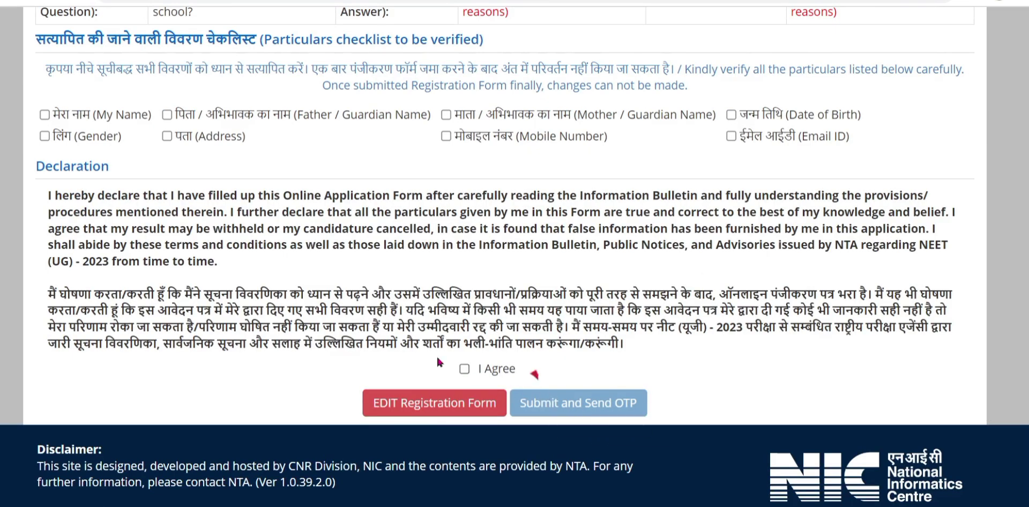
click(45, 114)
click(167, 114)
click(446, 114)
click(731, 114)
click(731, 136)
click(446, 136)
click(167, 137)
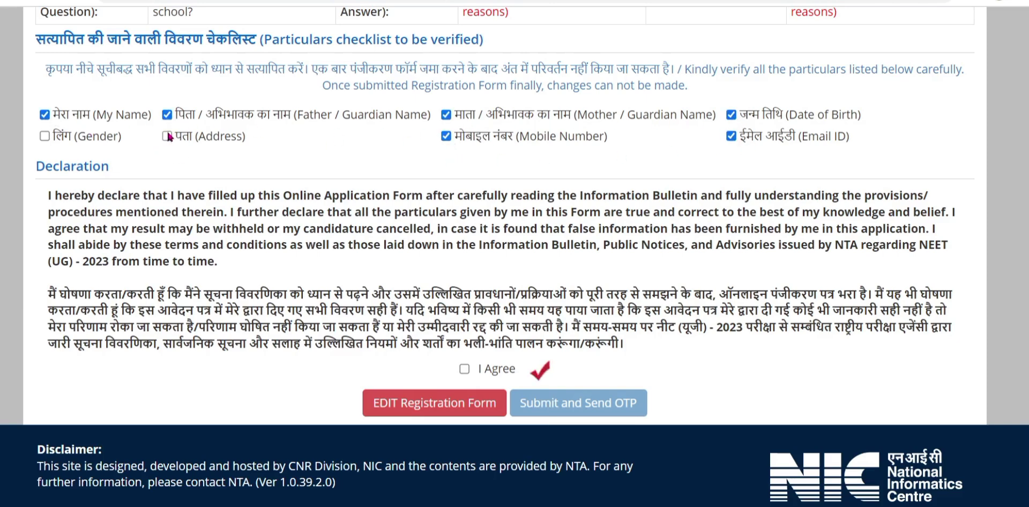
click(45, 137)
click(464, 370)
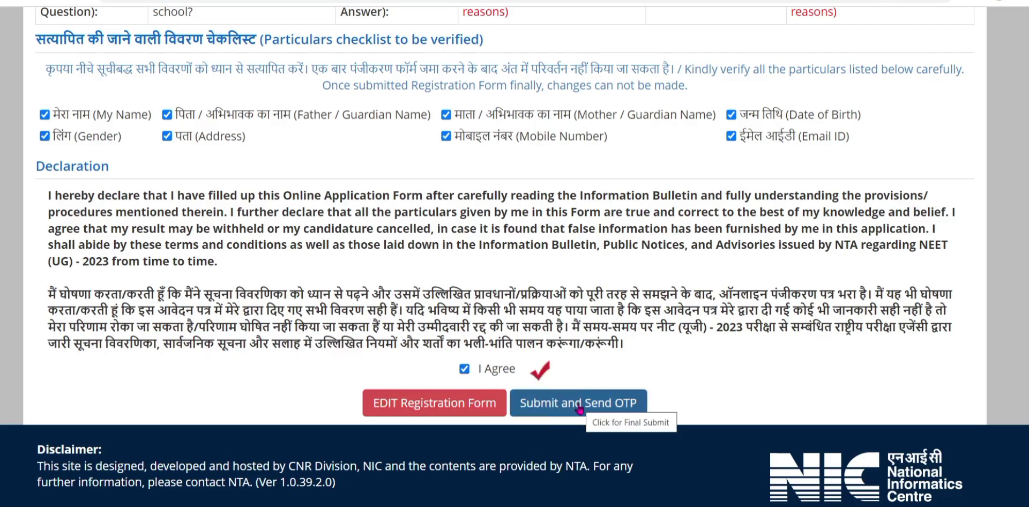
click(579, 408)
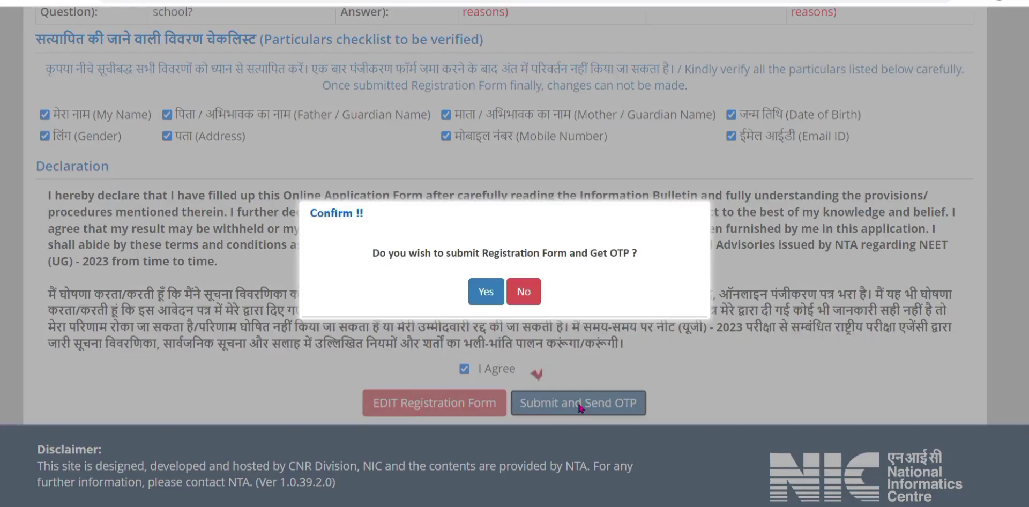
Confirm the submission, enter the mobile OTP and verify it to finish registration.
click(486, 293)
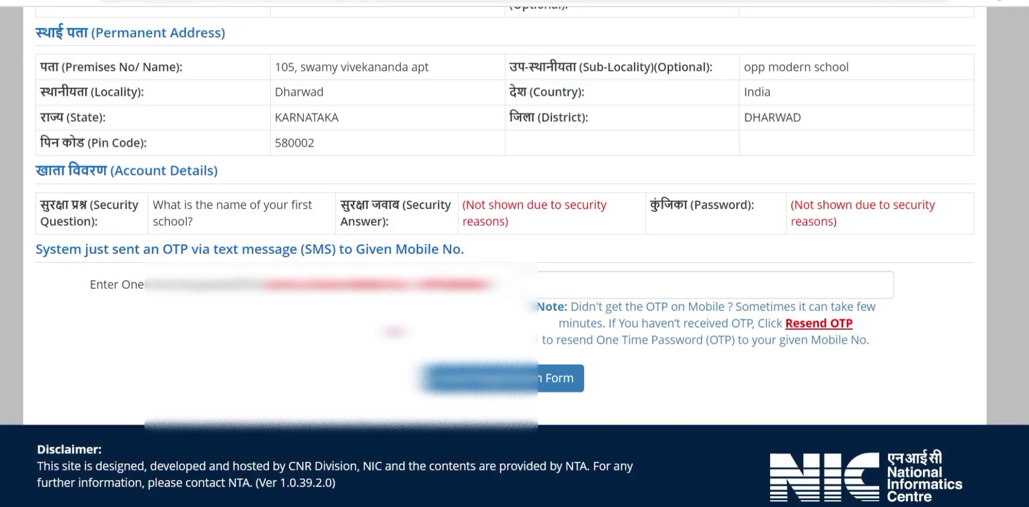
click(577, 285)
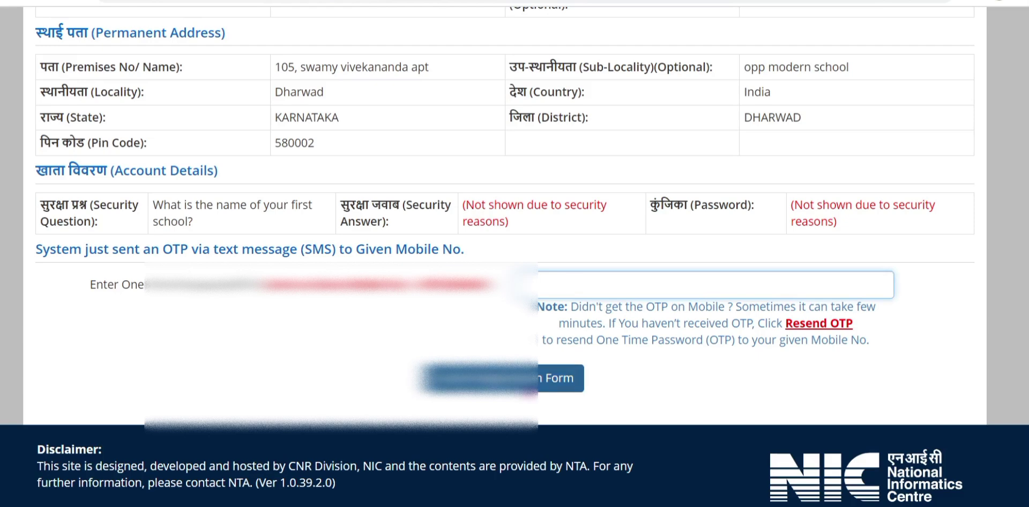
click(504, 377)
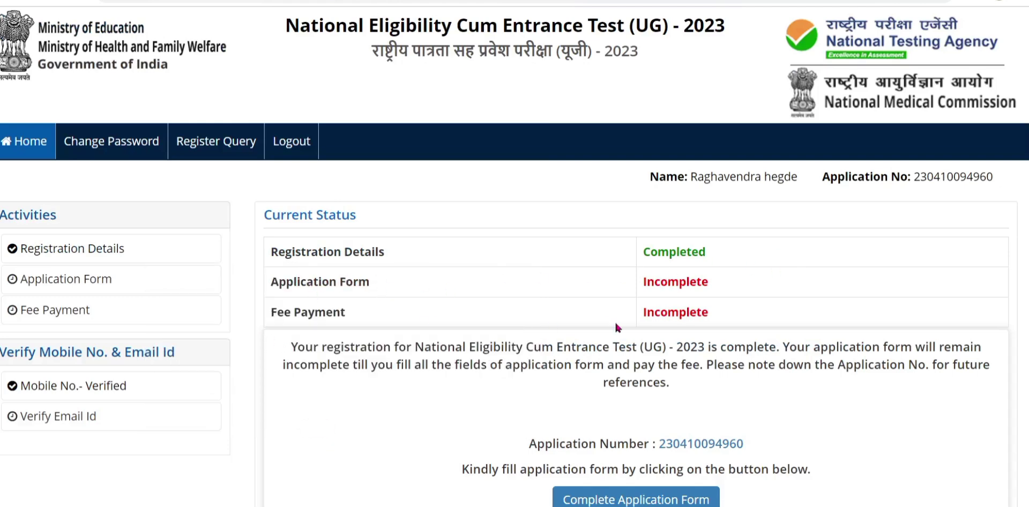
Scroll the dashboard and open the application form steps, each listed as Incomplete.
scroll(670, 317, down, 2)
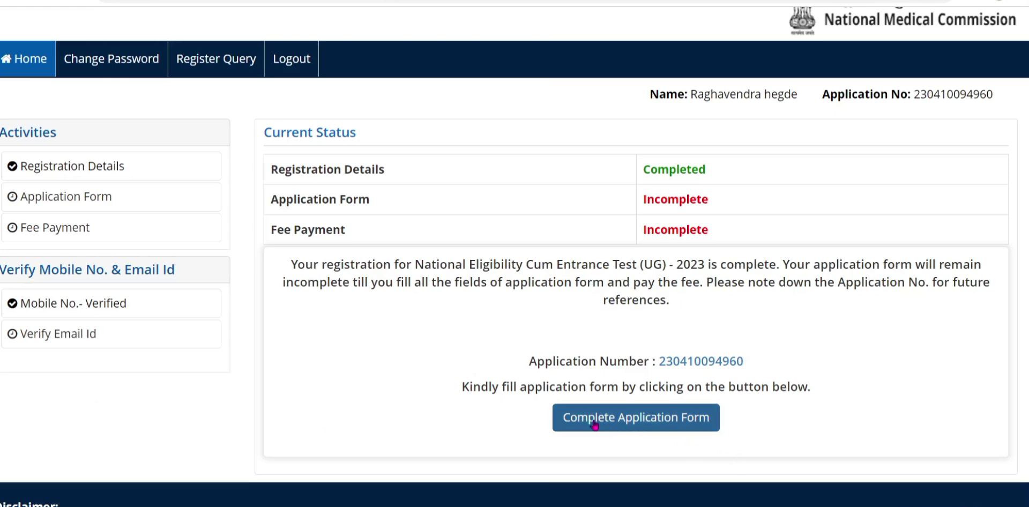
click(671, 425)
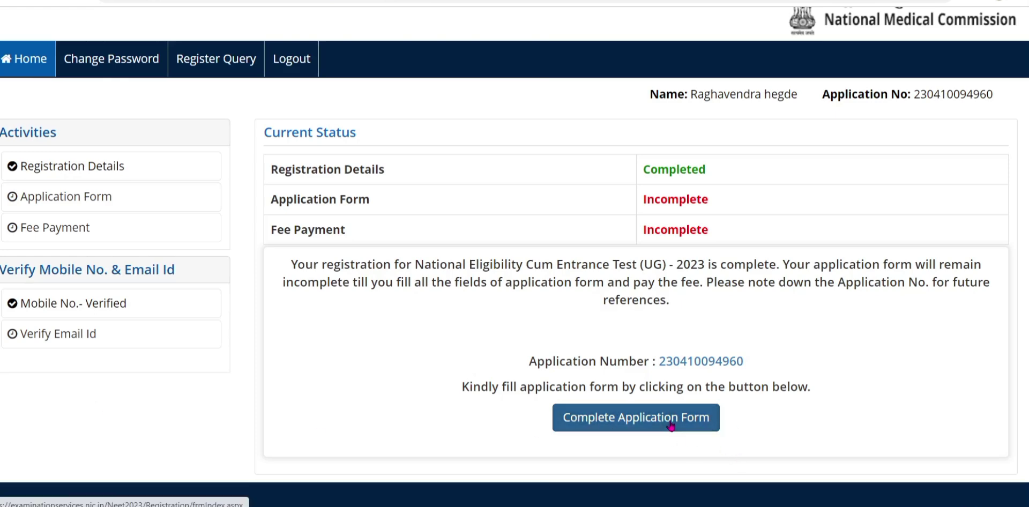
scroll(854, 308, down, 3)
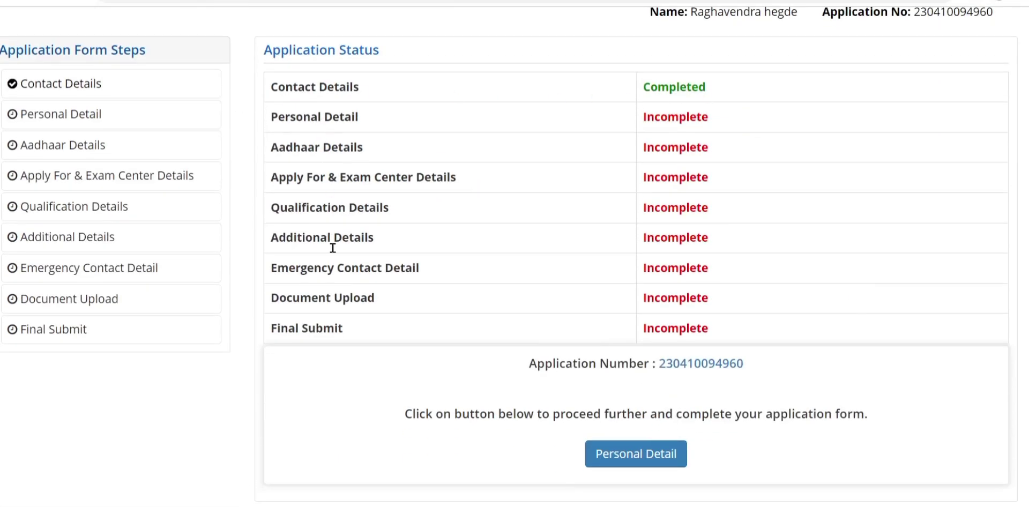
scroll(620, 471, down, 2)
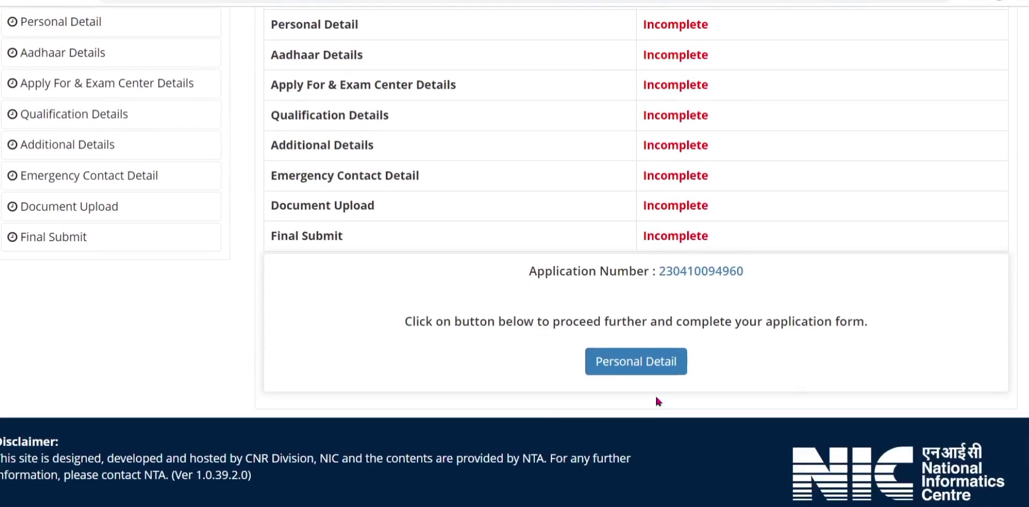
scroll(657, 402, up, 3)
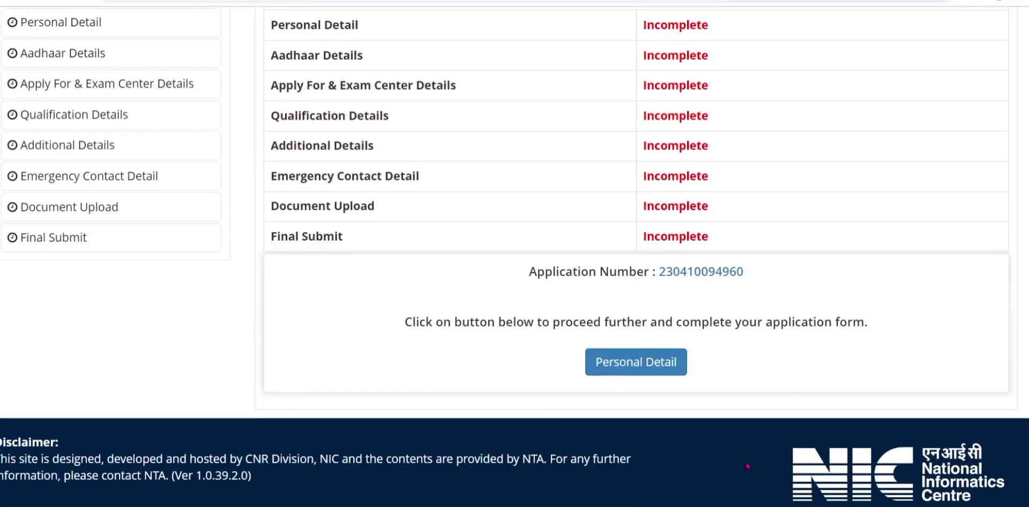
scroll(434, 264, down, 3)
Open the Personal Details form and choose KARNATAKA as the 12th qualification state.
click(638, 370)
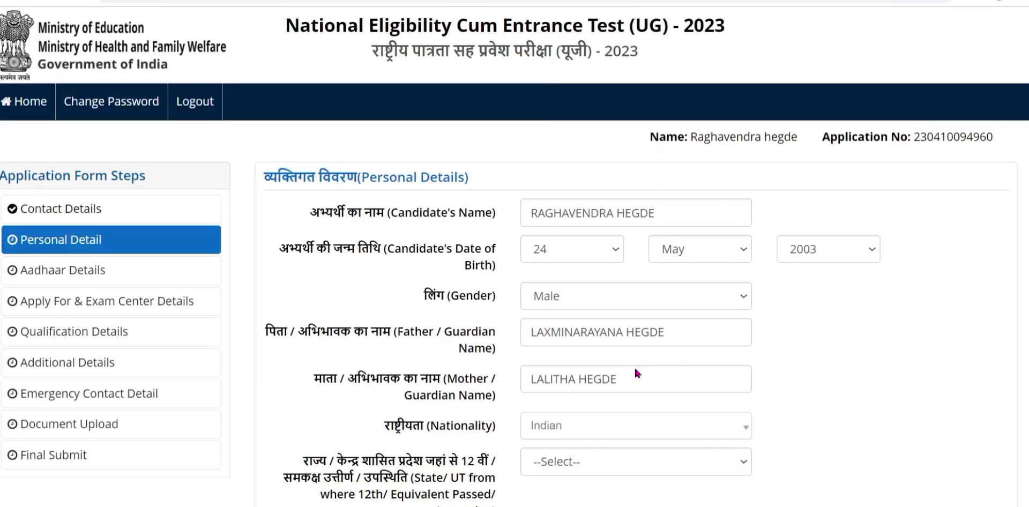
scroll(891, 332, down, 9)
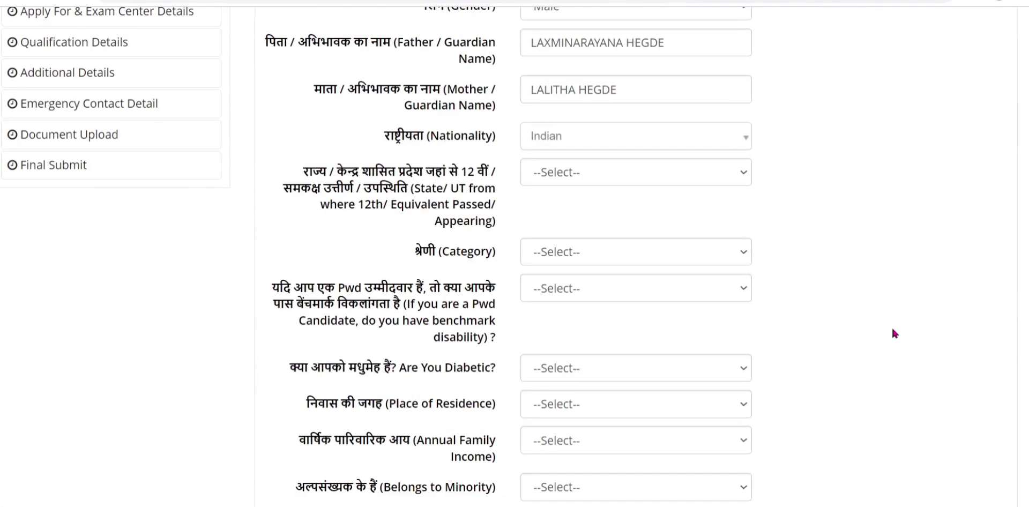
scroll(892, 331, down, 5)
scroll(893, 330, up, 9)
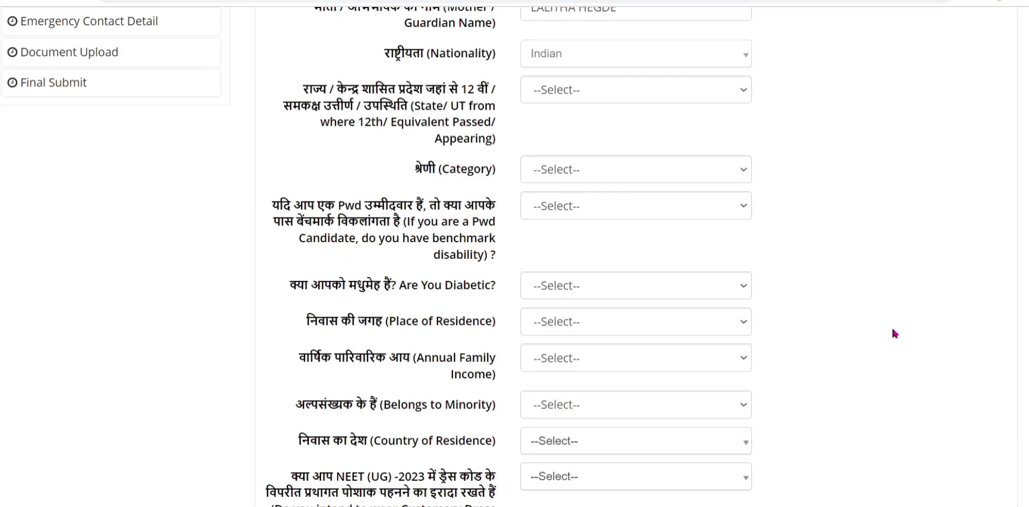
scroll(891, 326, up, 1)
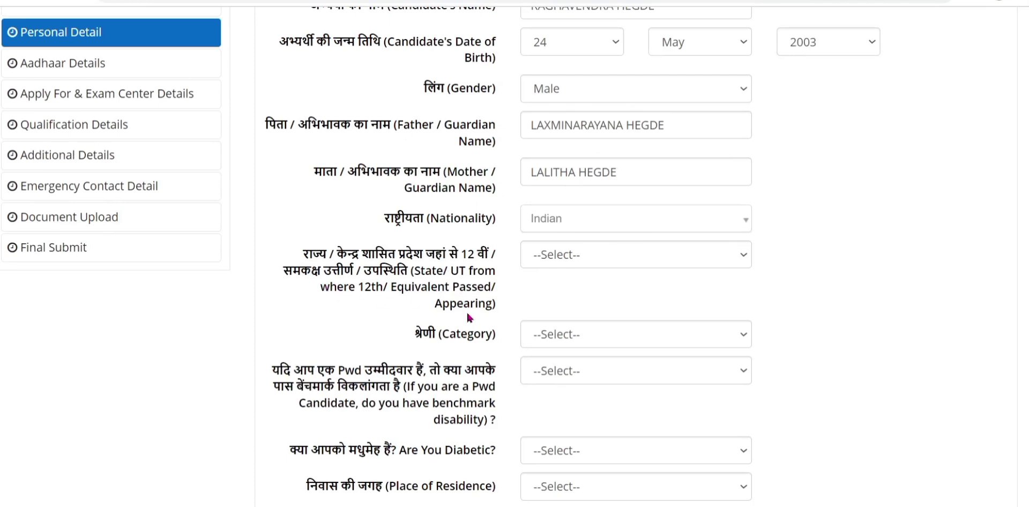
click(544, 255)
scroll(572, 236, down, 1)
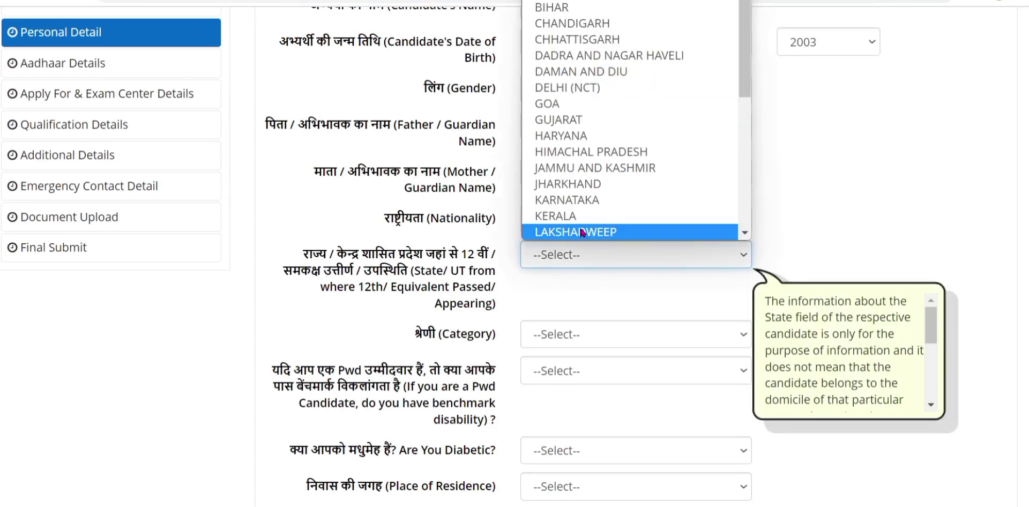
click(568, 201)
Set category to General and answer No to benchmark disability and diabetes.
click(575, 337)
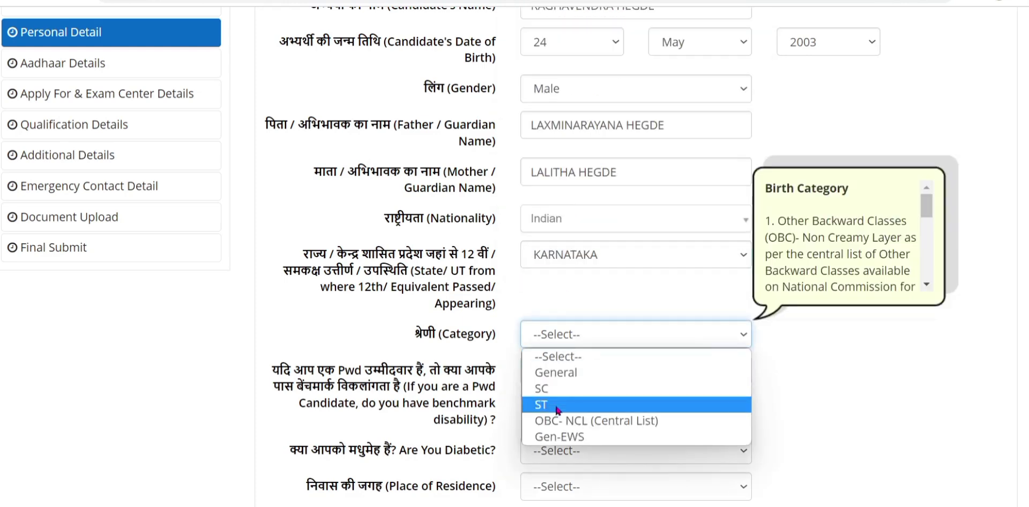
click(567, 381)
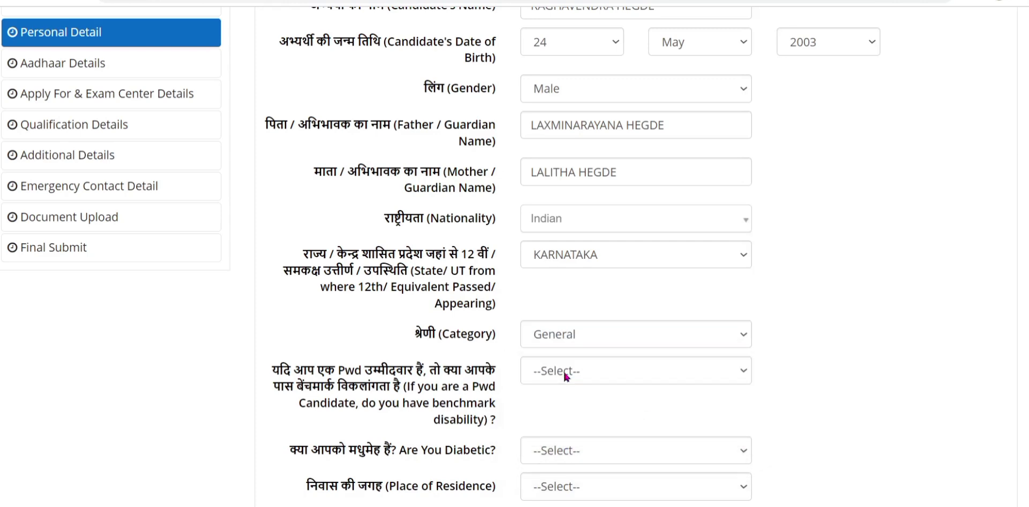
click(657, 371)
click(668, 423)
scroll(519, 338, down, 3)
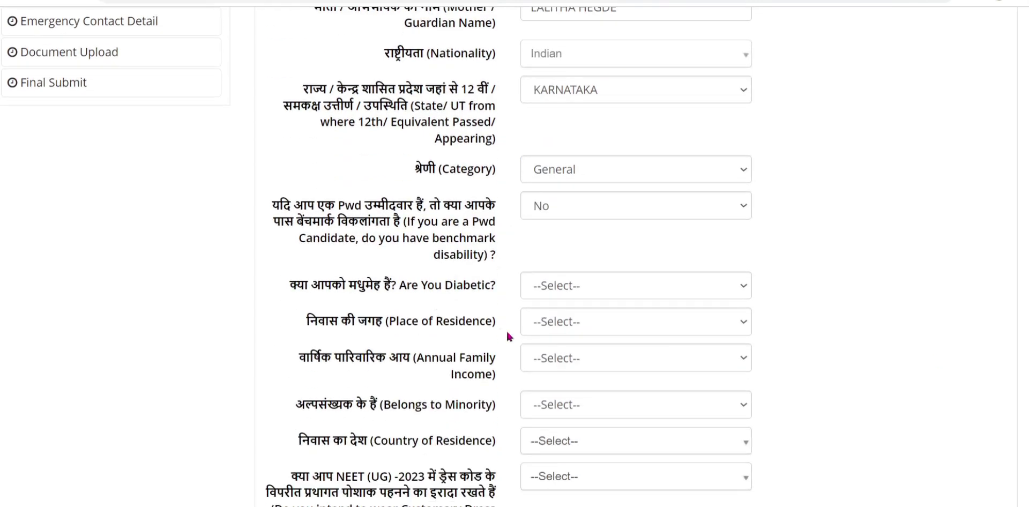
click(546, 286)
click(549, 340)
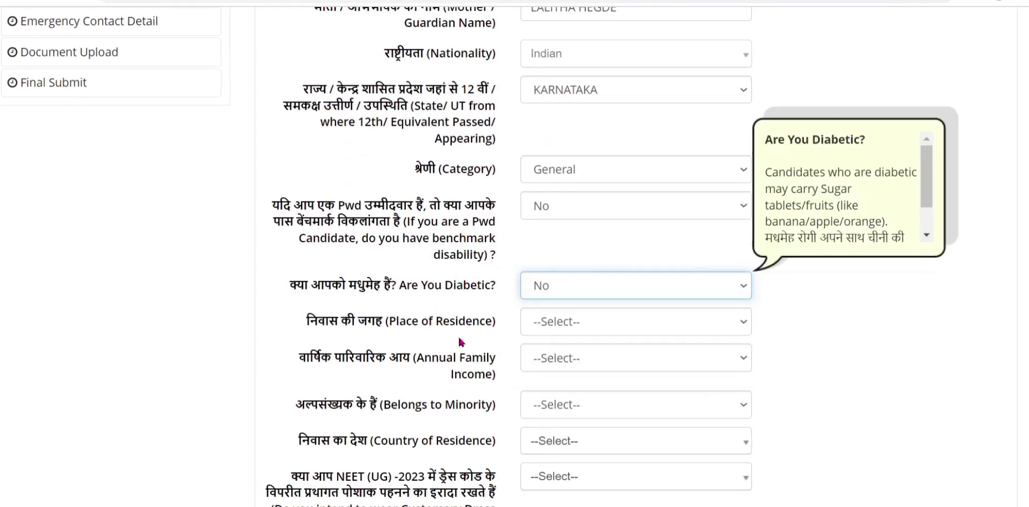
Set residence to Rural, family income to RS. 200001 - 300000, and minority to No.
click(575, 323)
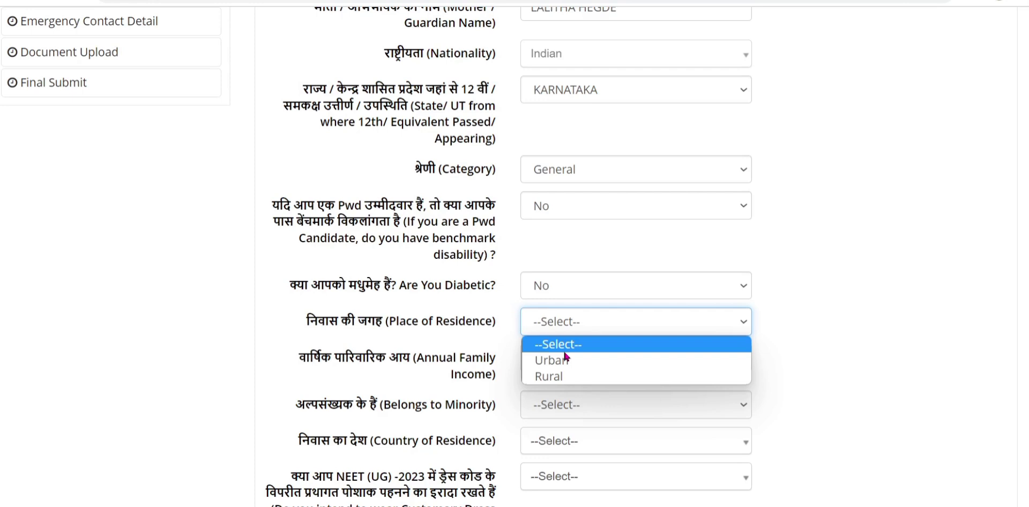
click(551, 378)
click(568, 364)
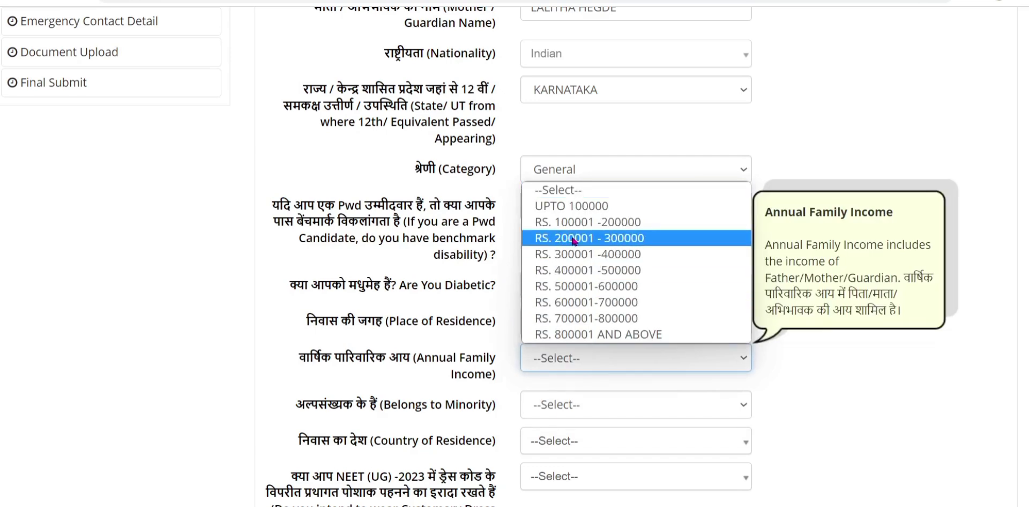
click(572, 239)
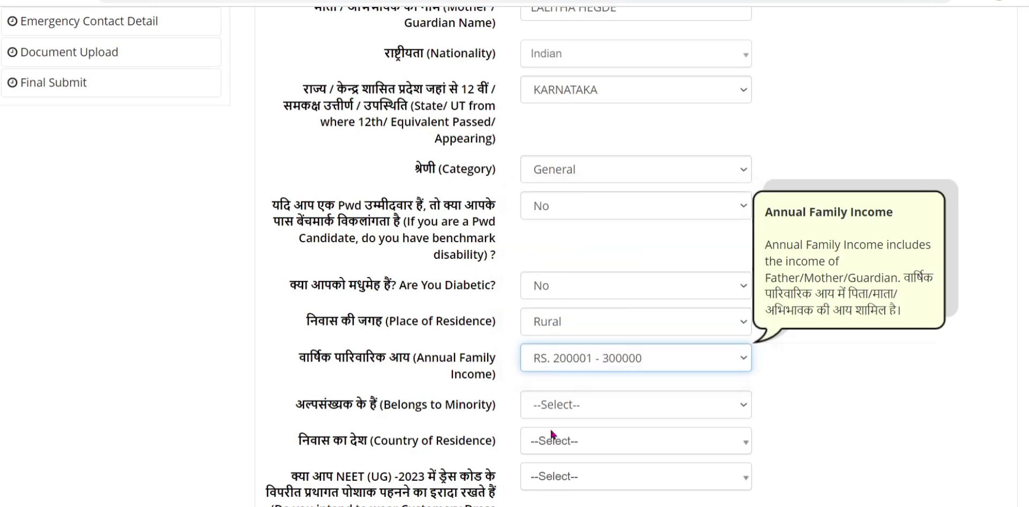
click(574, 407)
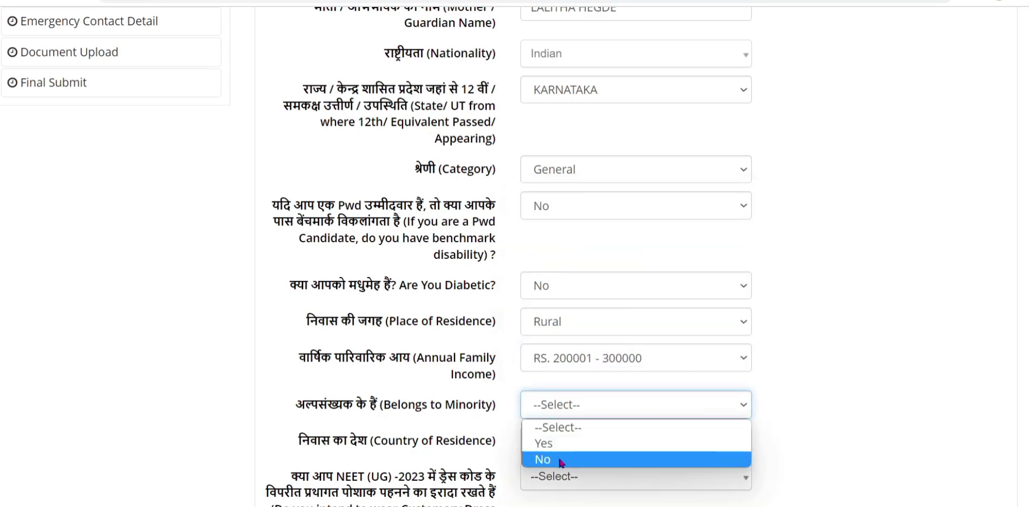
click(561, 460)
Choose India as country, No for customary dress, and Self Study as preparation mode.
click(561, 442)
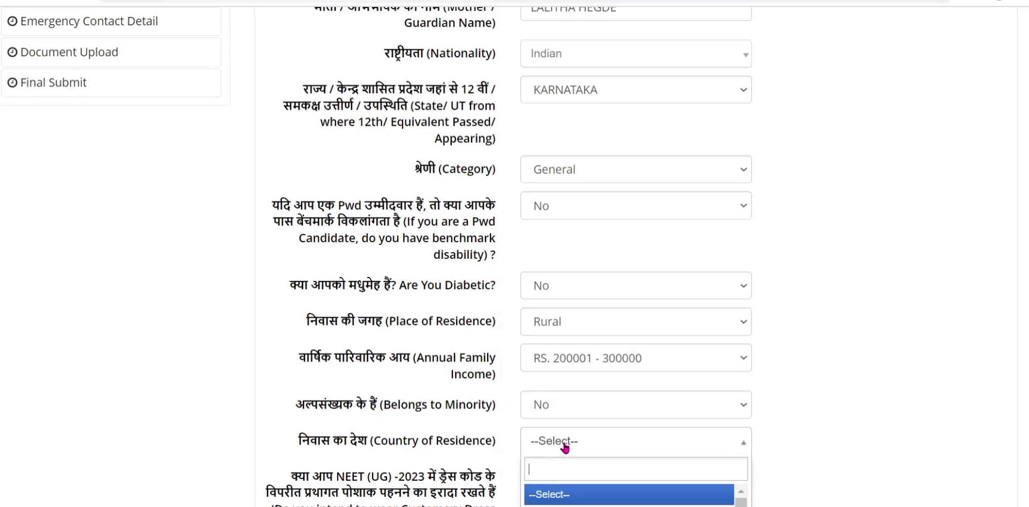
scroll(554, 475, down, 3)
click(559, 349)
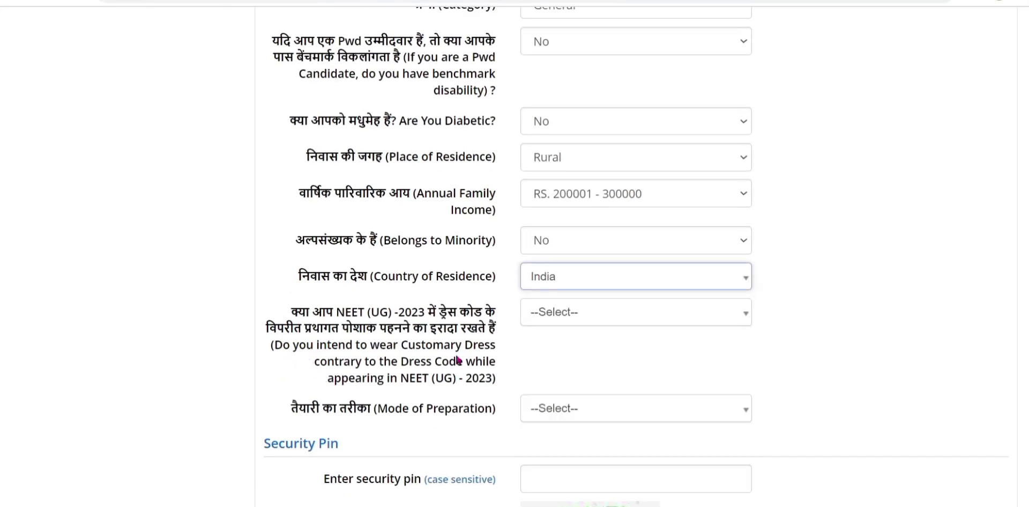
click(557, 317)
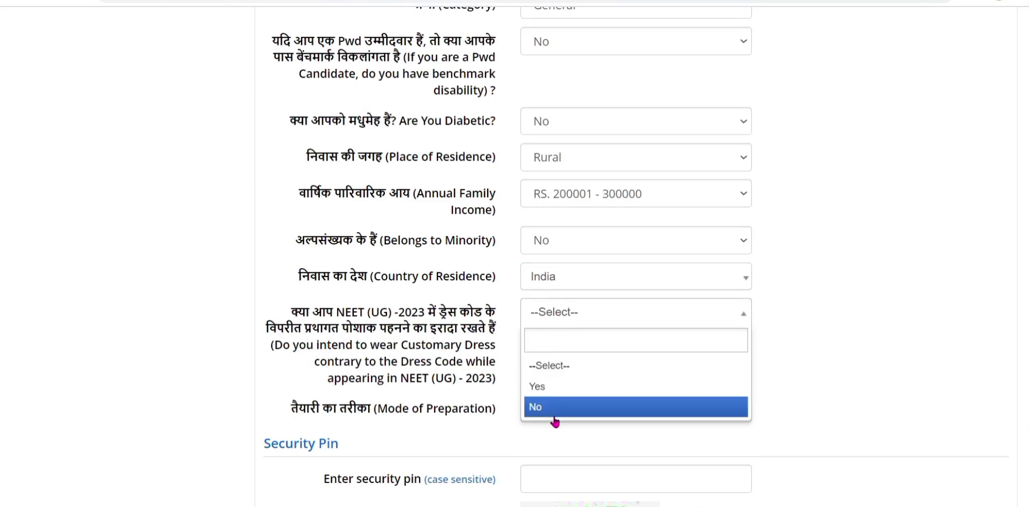
click(553, 416)
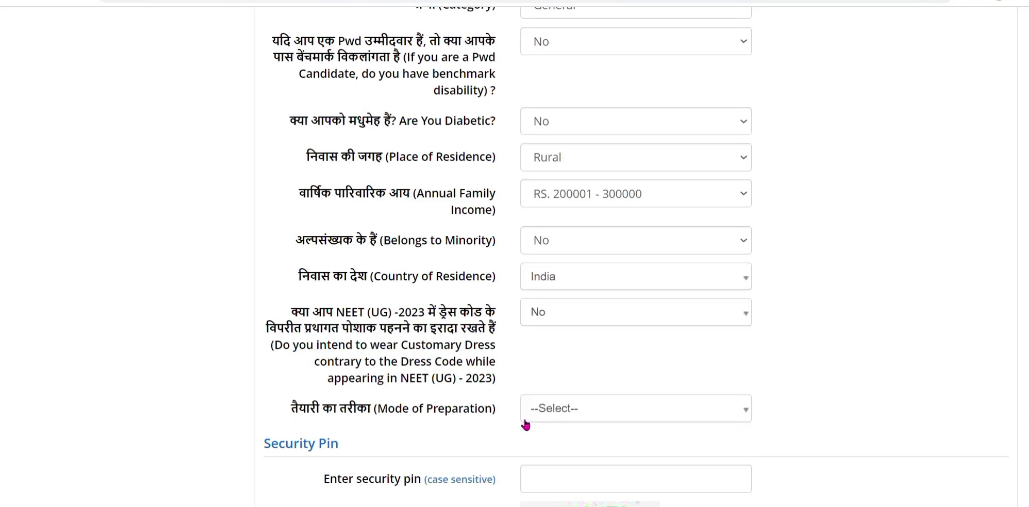
click(563, 412)
scroll(640, 424, down, 2)
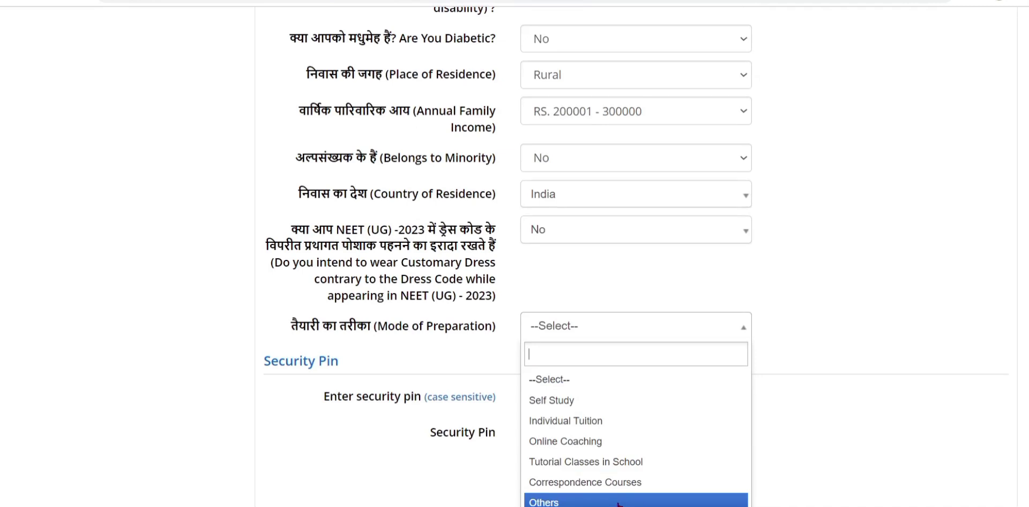
click(569, 401)
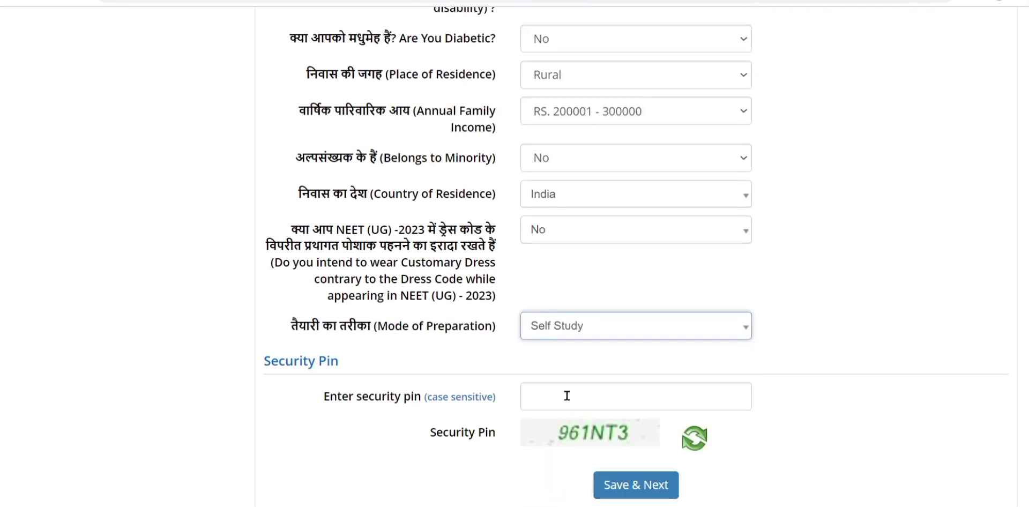
scroll(417, 342, down, 2)
click(584, 302)
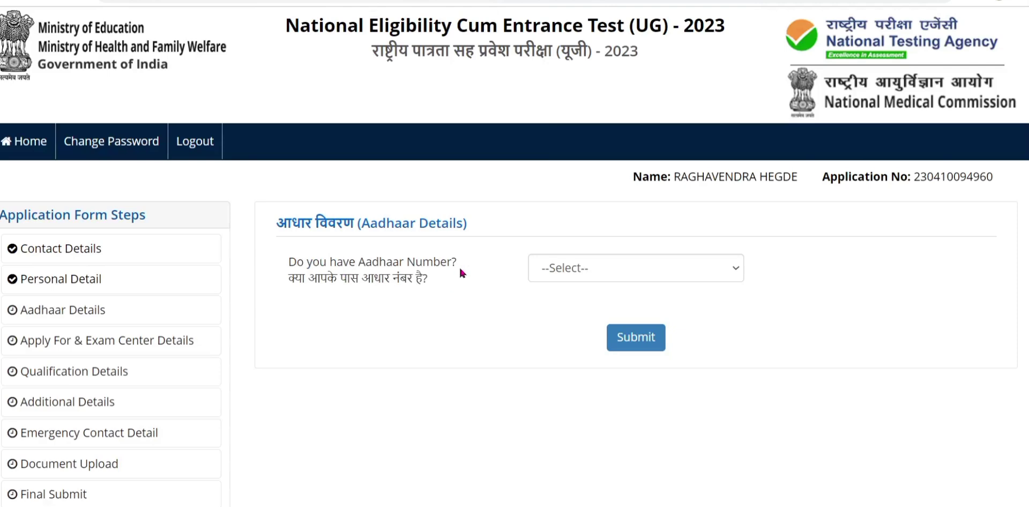
Answer Yes to having an Aadhaar number, then submit and confirm.
click(583, 269)
click(566, 305)
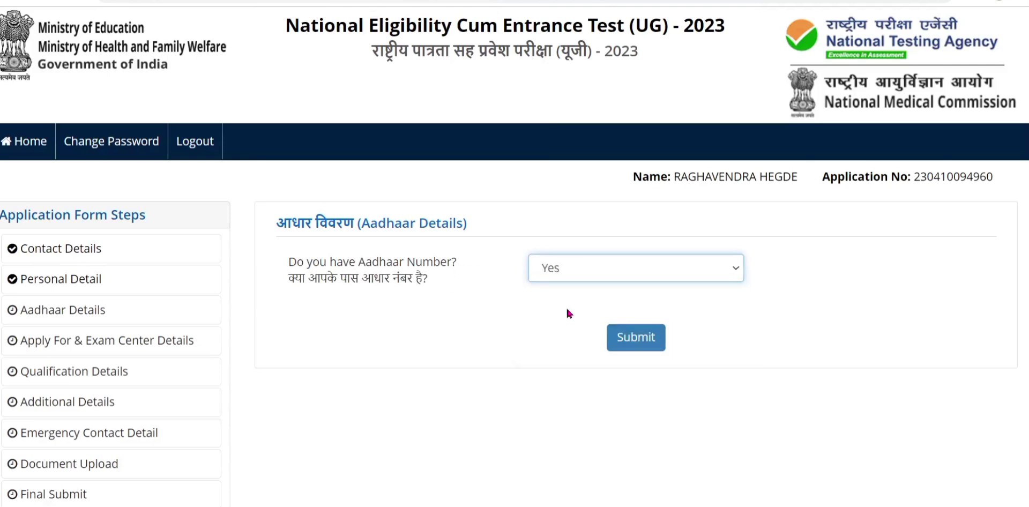
click(639, 344)
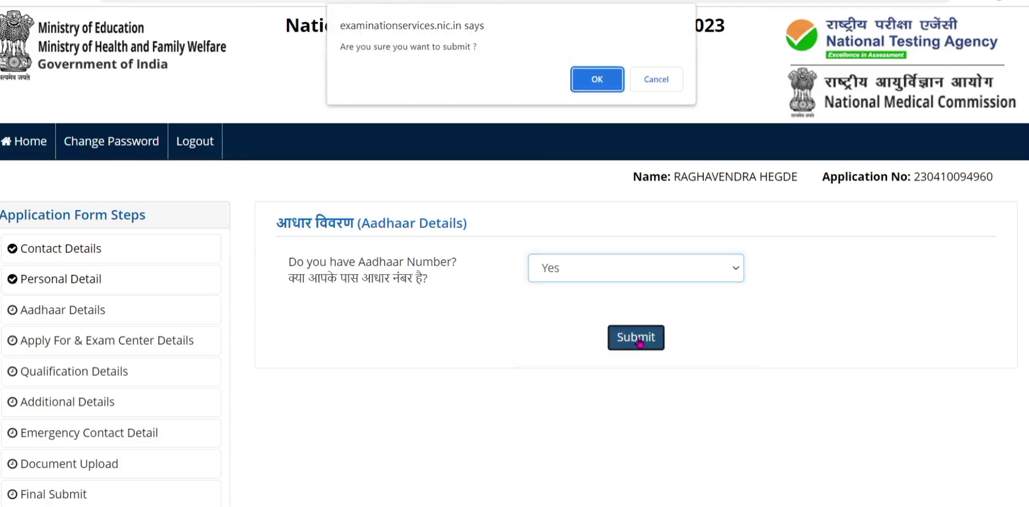
click(597, 79)
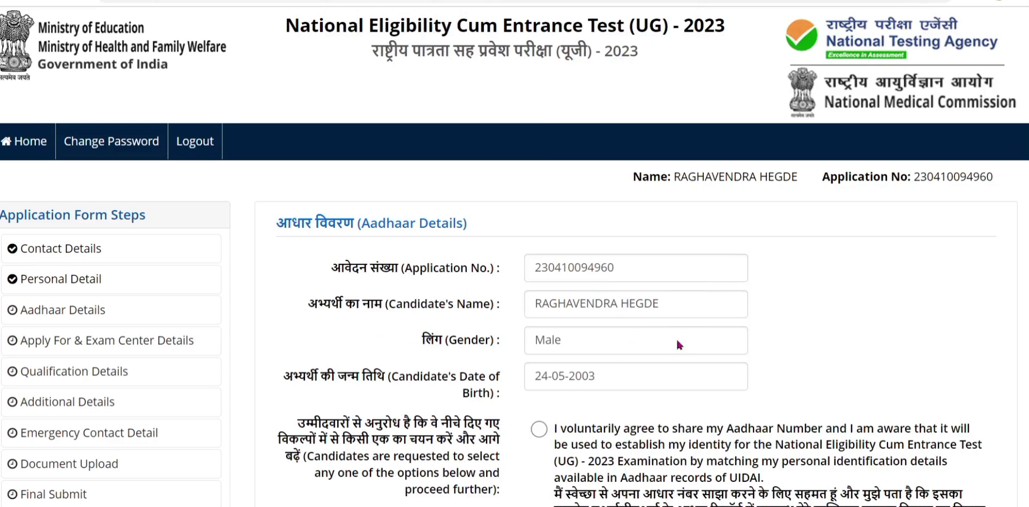
Mark the Aadhaar information as not the same, accept the declaration, and select the security pin field.
scroll(778, 299, down, 3)
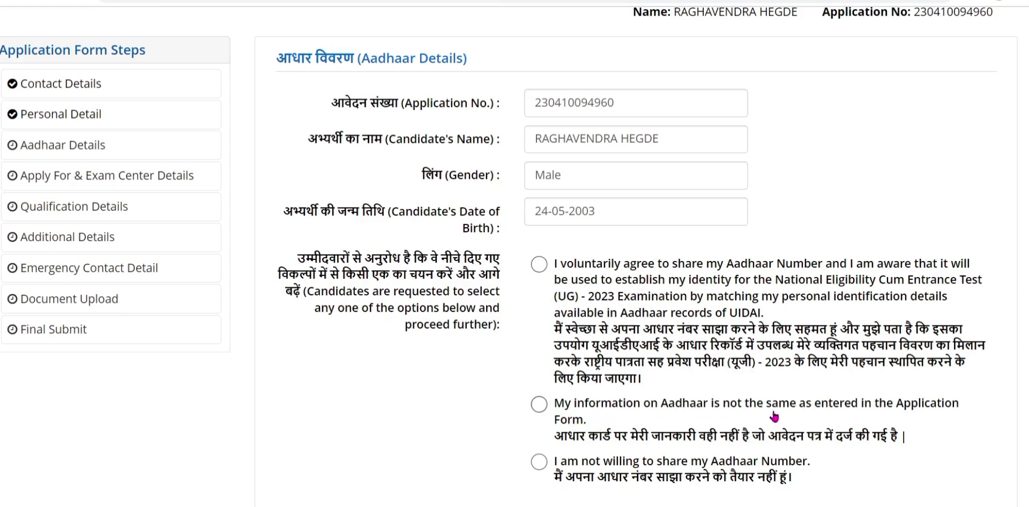
scroll(802, 413, down, 3)
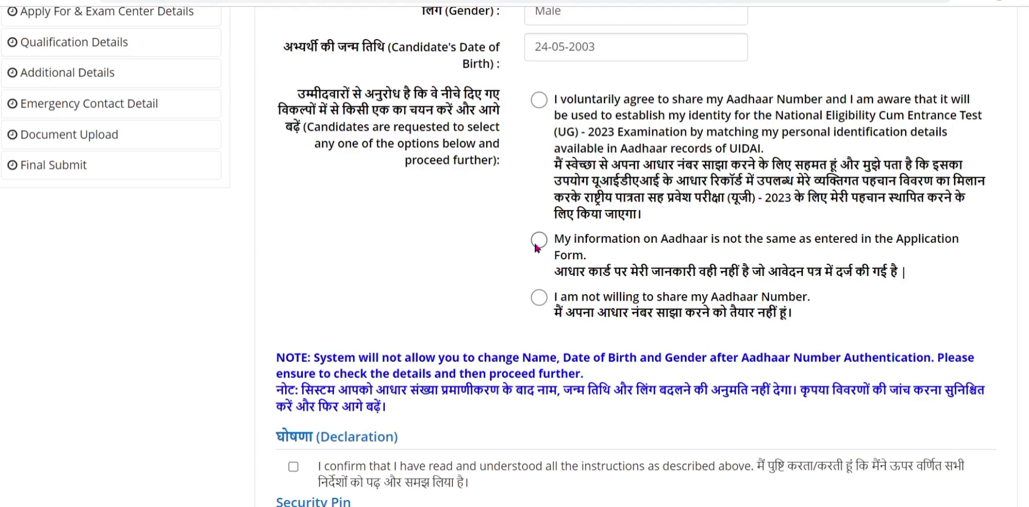
click(534, 244)
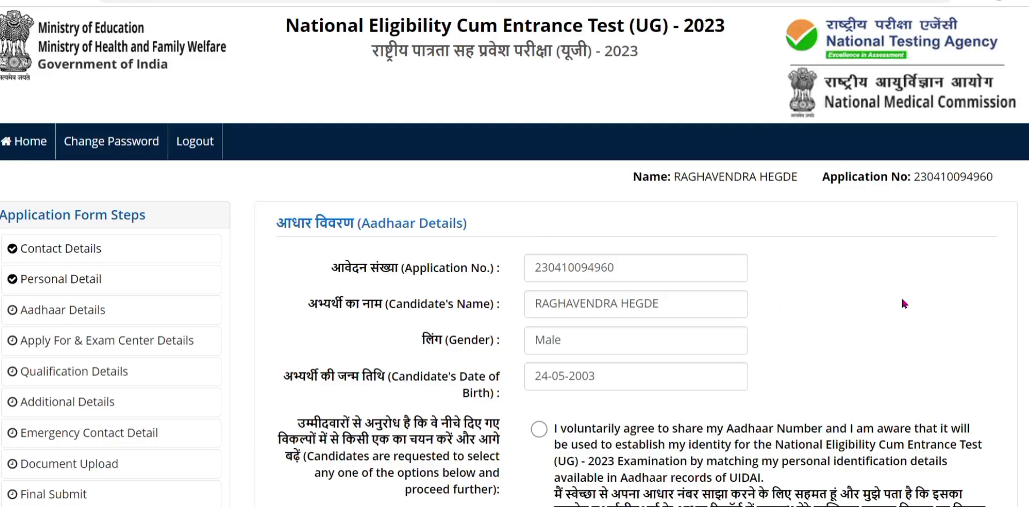
scroll(901, 303, down, 9)
scroll(901, 299, down, 1)
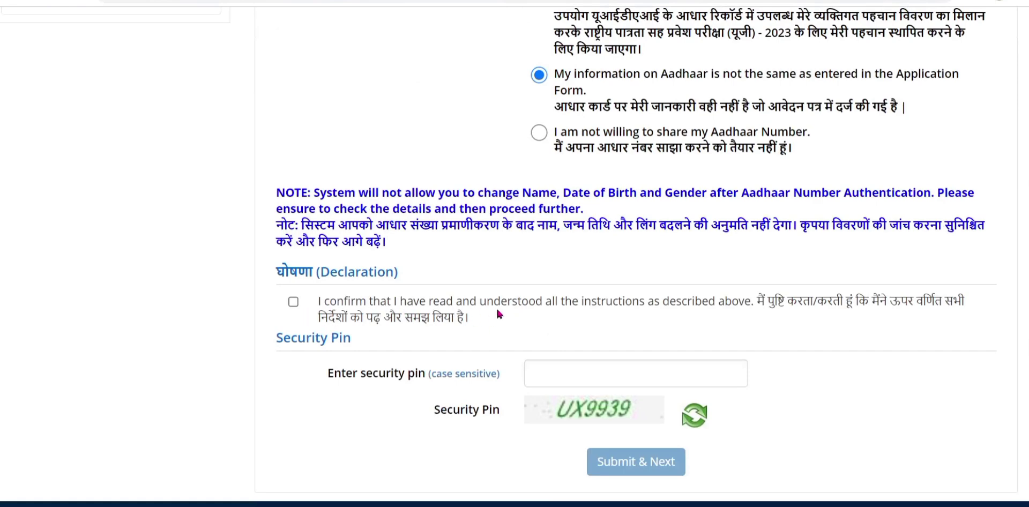
click(293, 301)
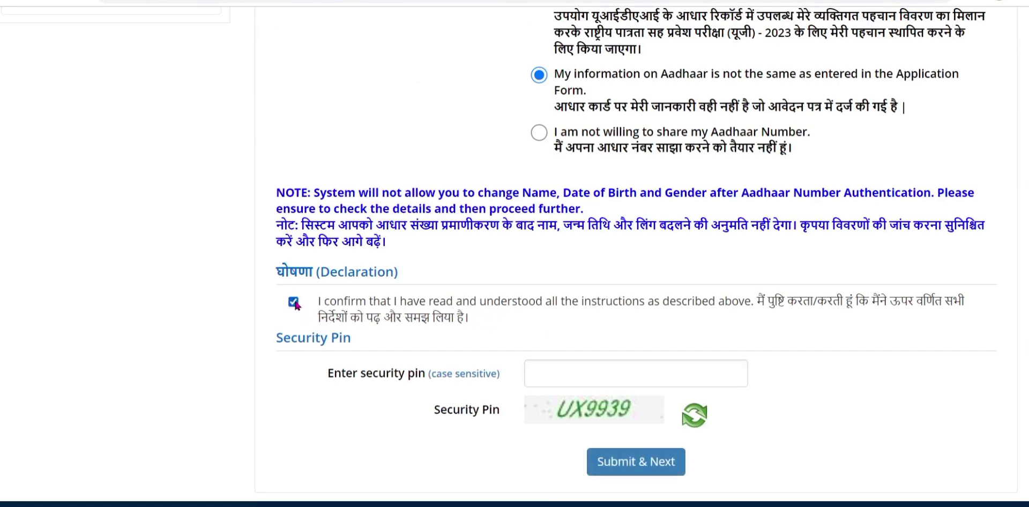
click(611, 370)
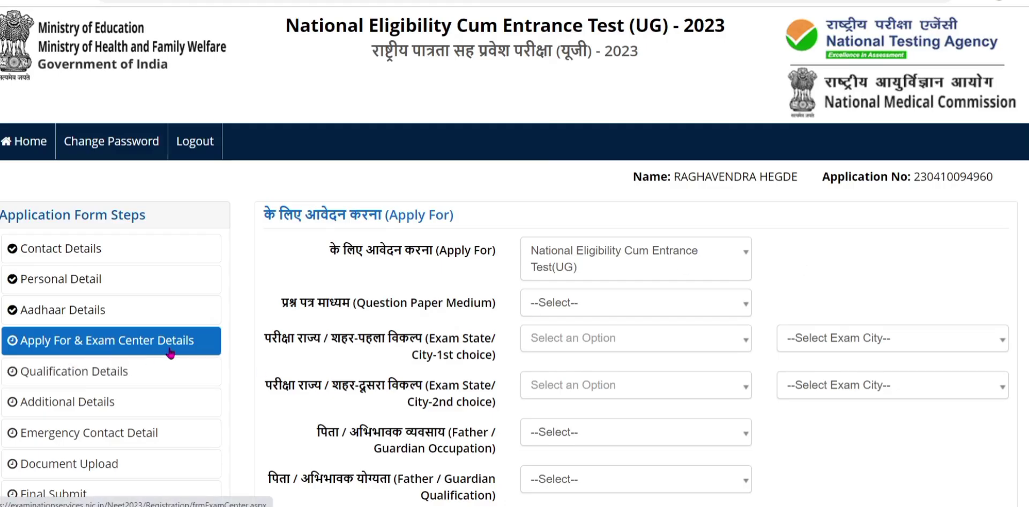
Set question paper medium to English and first exam city choice to KARNATAKA – DHARWAD.
click(564, 308)
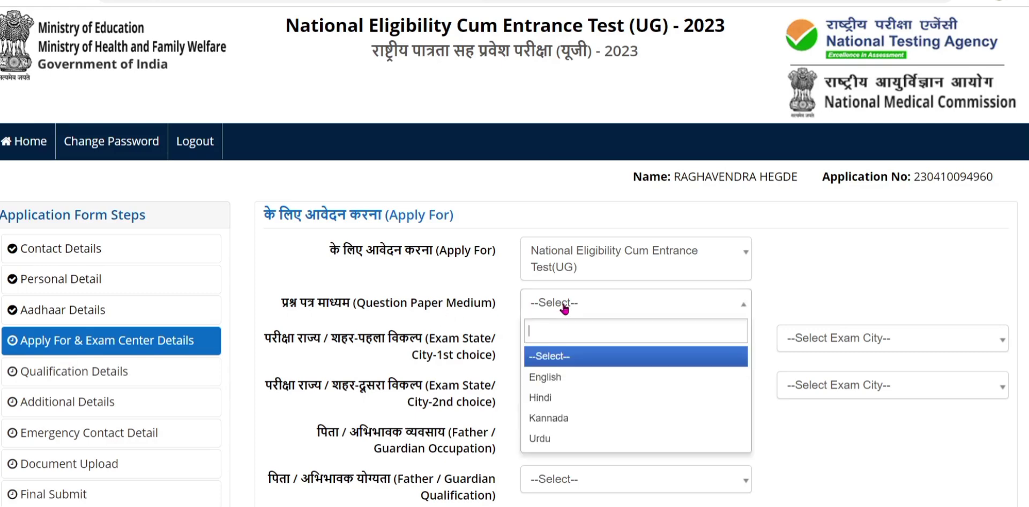
click(577, 377)
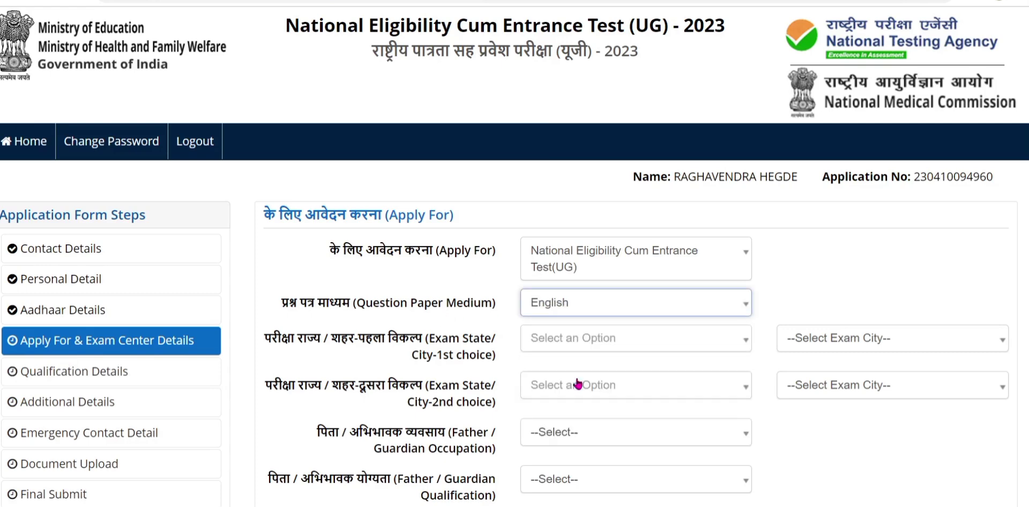
click(617, 342)
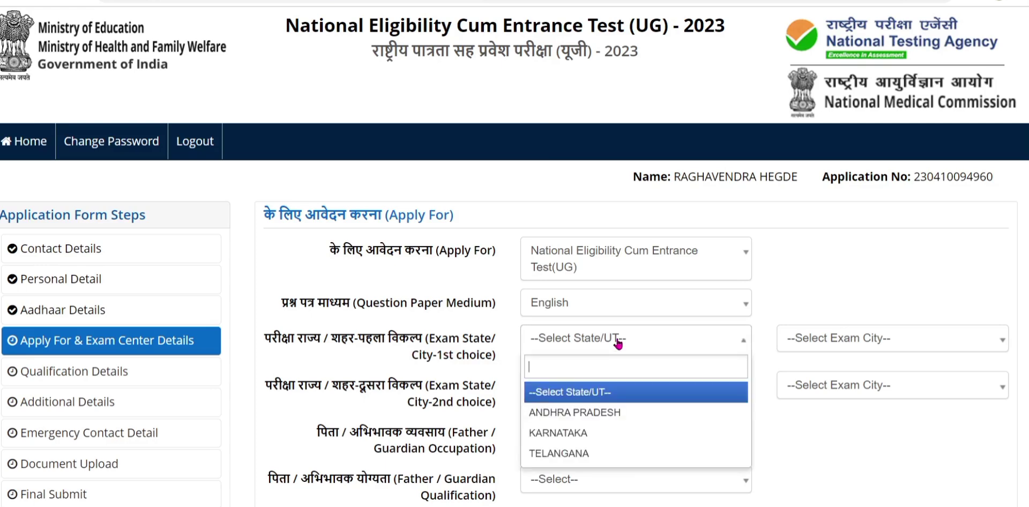
click(574, 431)
click(919, 343)
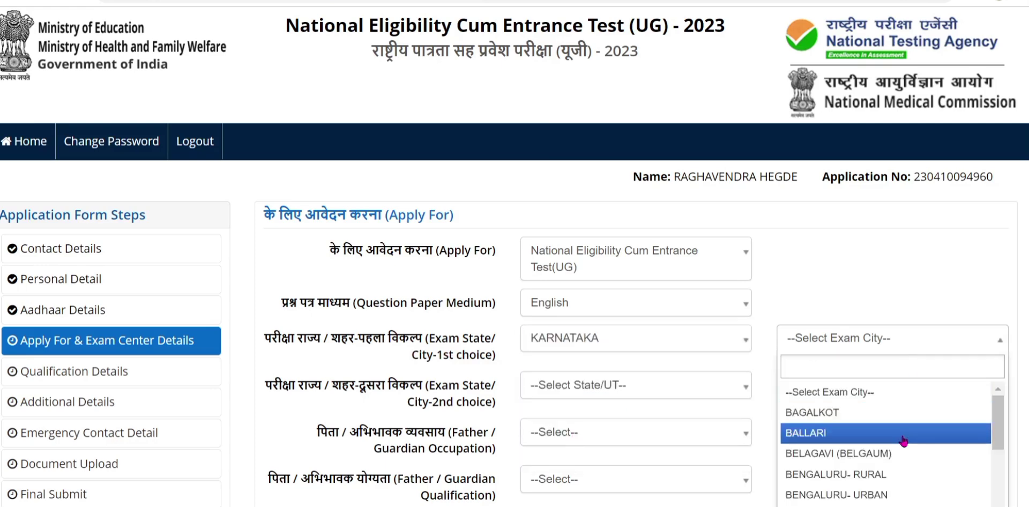
scroll(911, 428, down, 5)
scroll(854, 430, up, 2)
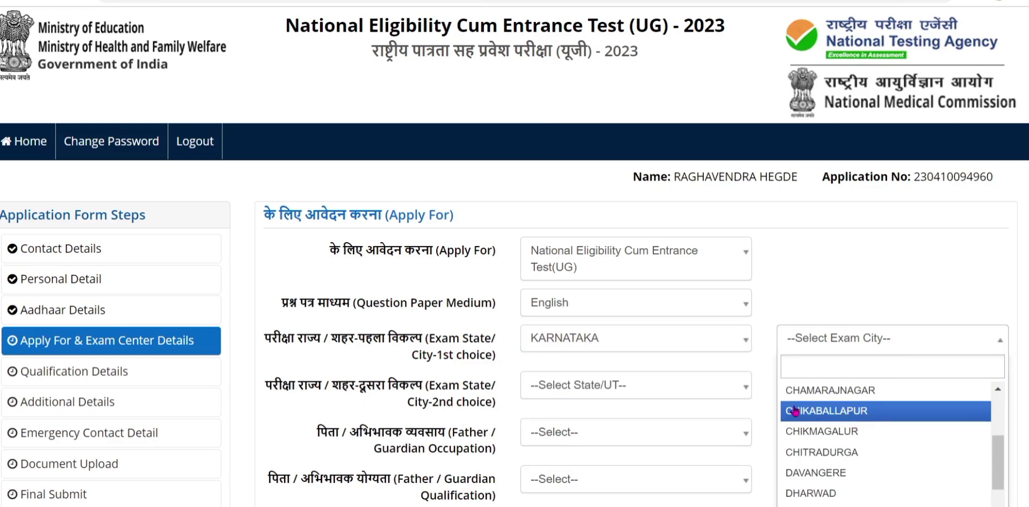
click(836, 491)
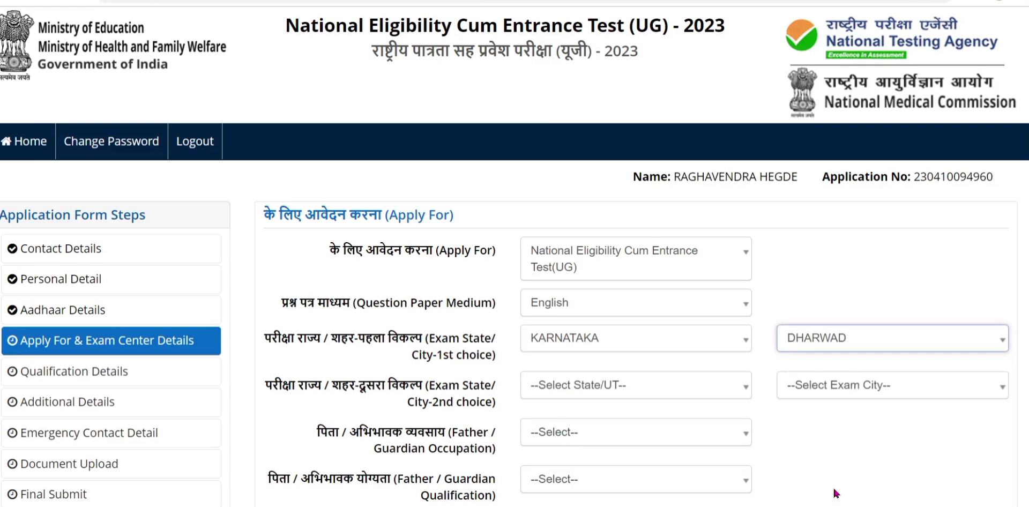
Set the second exam city choice to KARNATAKA – HUBLI.
click(593, 394)
click(584, 478)
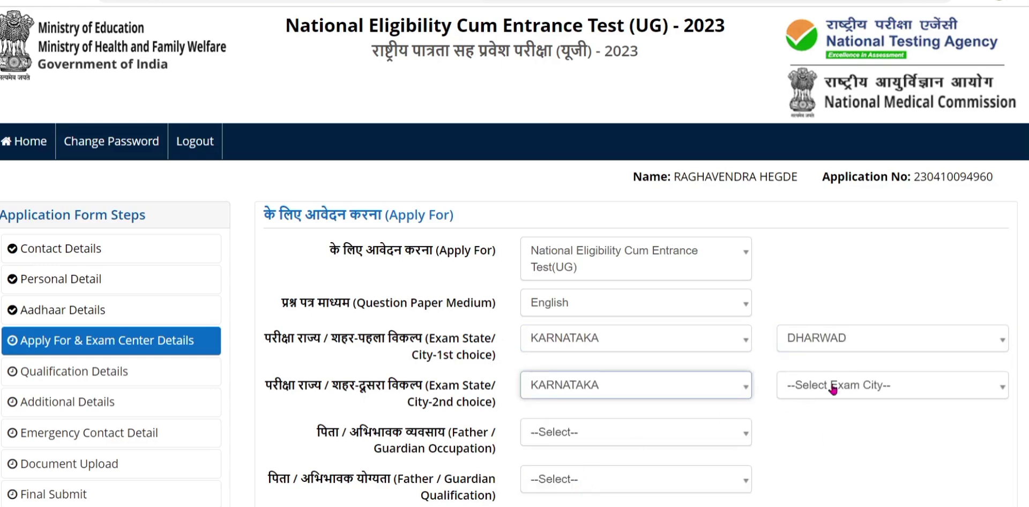
click(801, 395)
scroll(917, 456, down, 5)
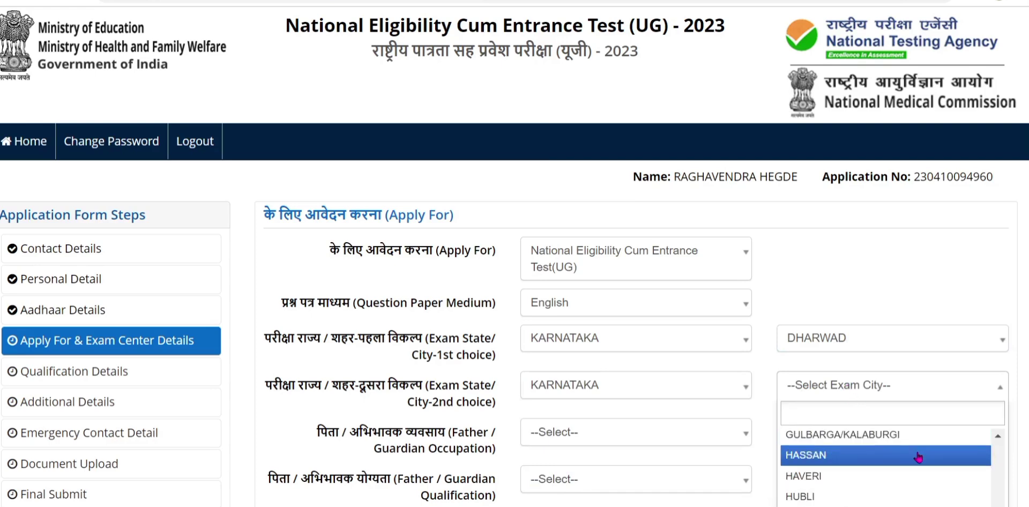
click(798, 495)
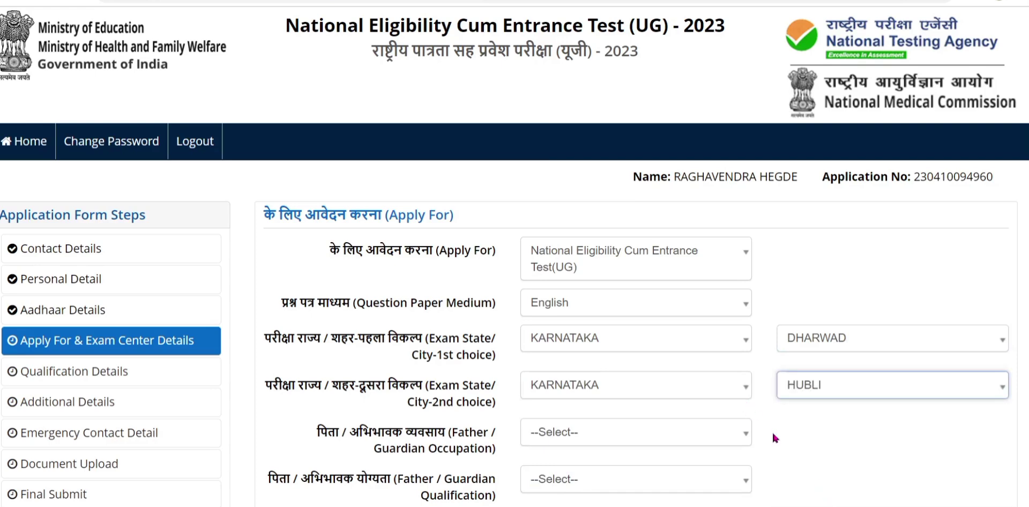
scroll(772, 435, down, 3)
click(587, 267)
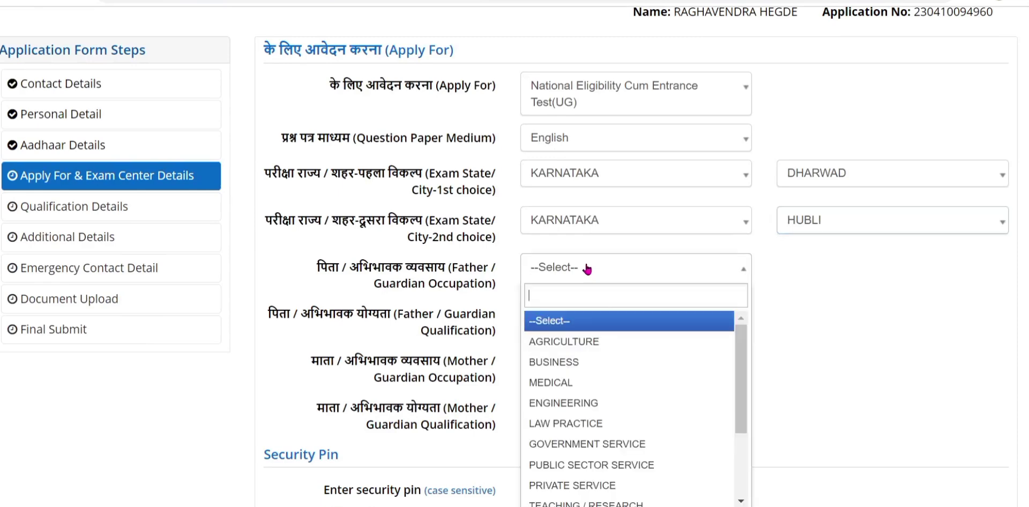
Set the father's occupation to AGRICULTURE and his qualification to OTHERS.
click(579, 344)
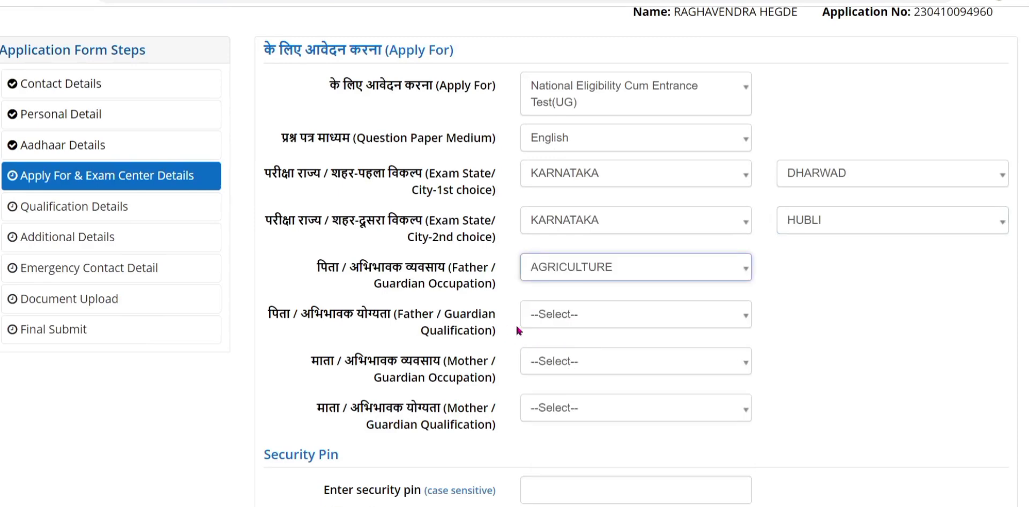
click(602, 315)
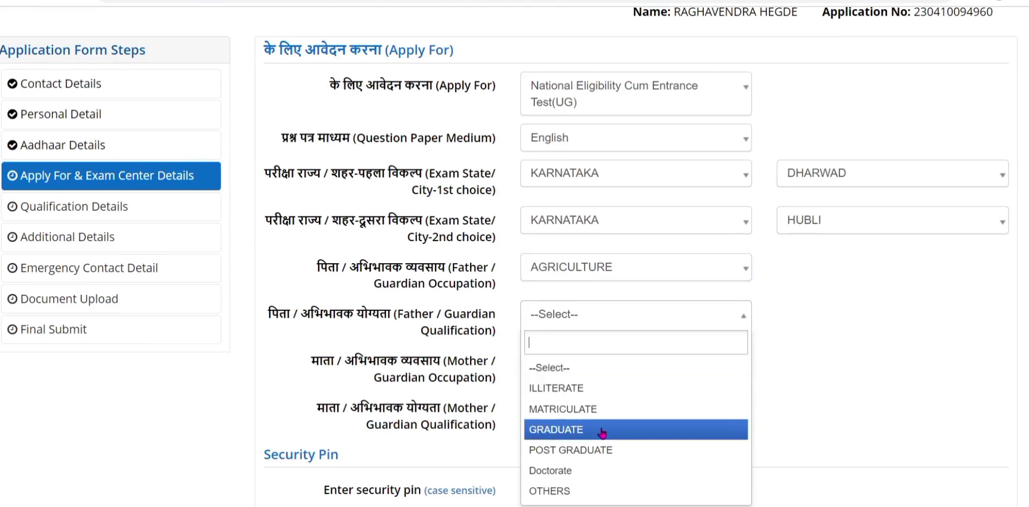
click(554, 488)
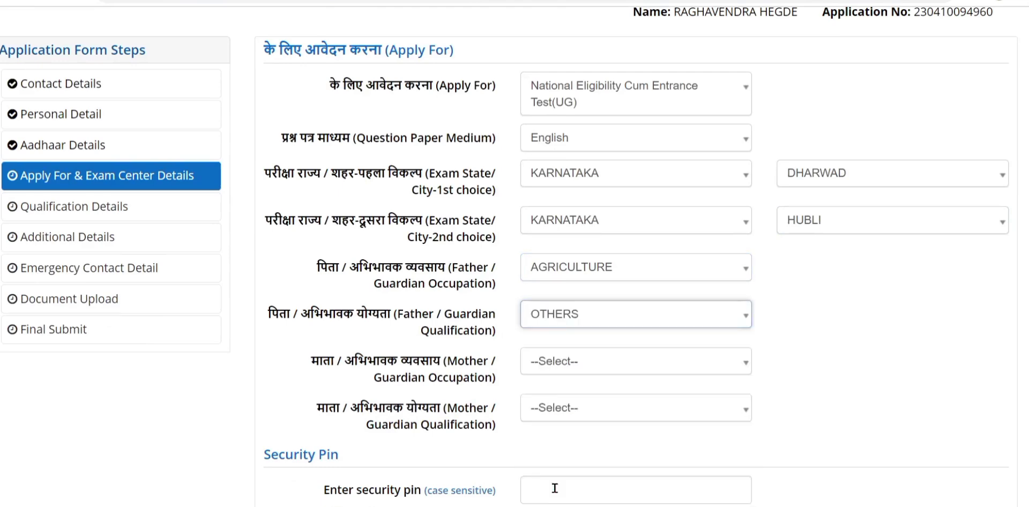
Set the mother's occupation to OTHERS (INCLUDING HOUSE WIFE) and qualification to GRADUATE, then save.
click(575, 363)
scroll(638, 464, down, 8)
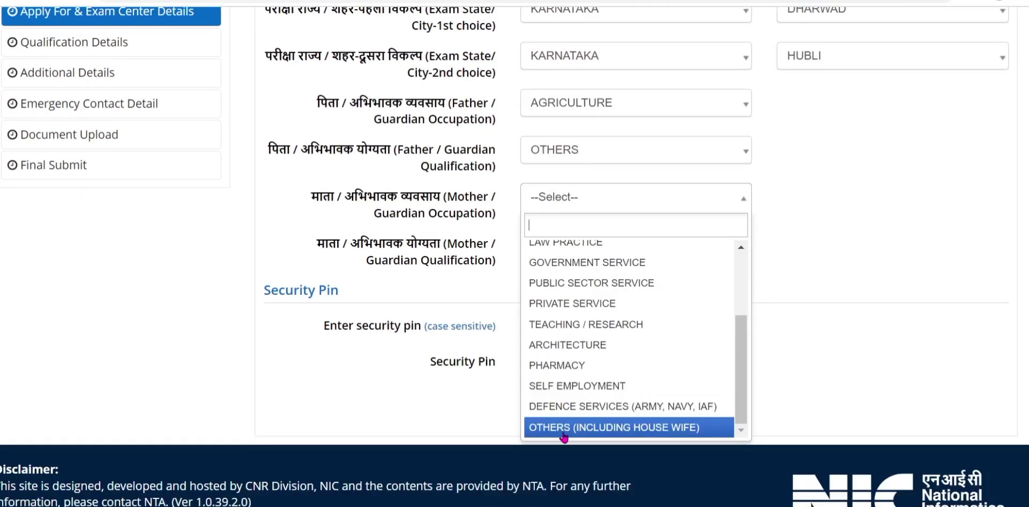
click(557, 429)
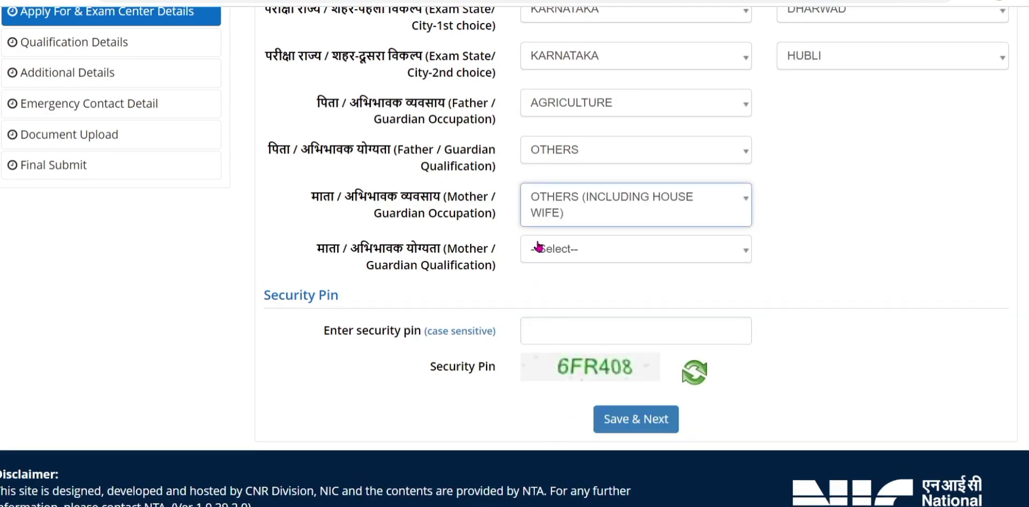
click(558, 253)
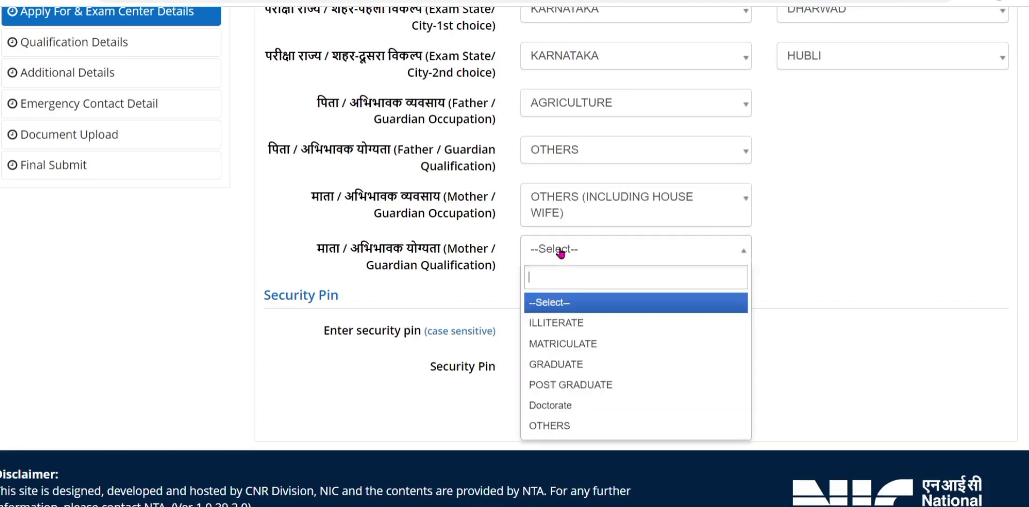
click(560, 369)
click(573, 333)
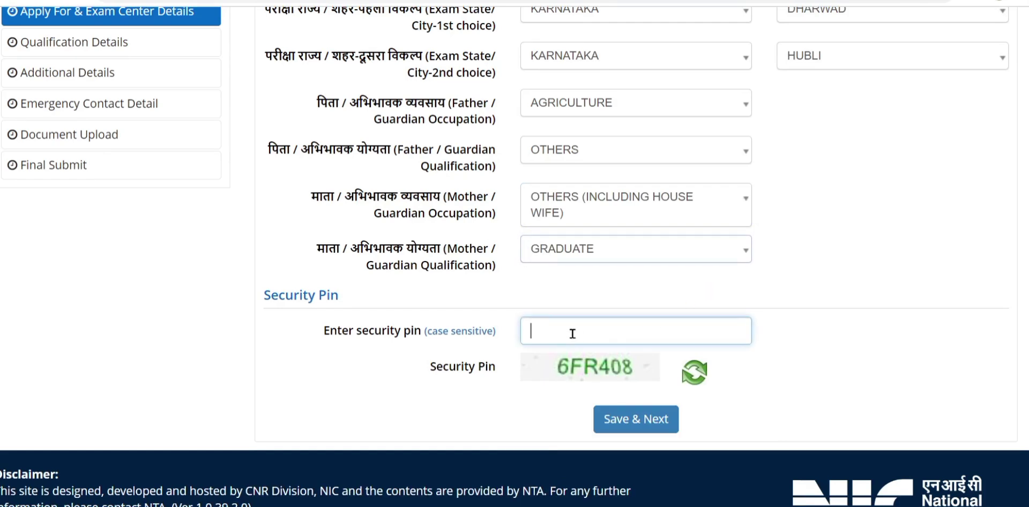
click(660, 423)
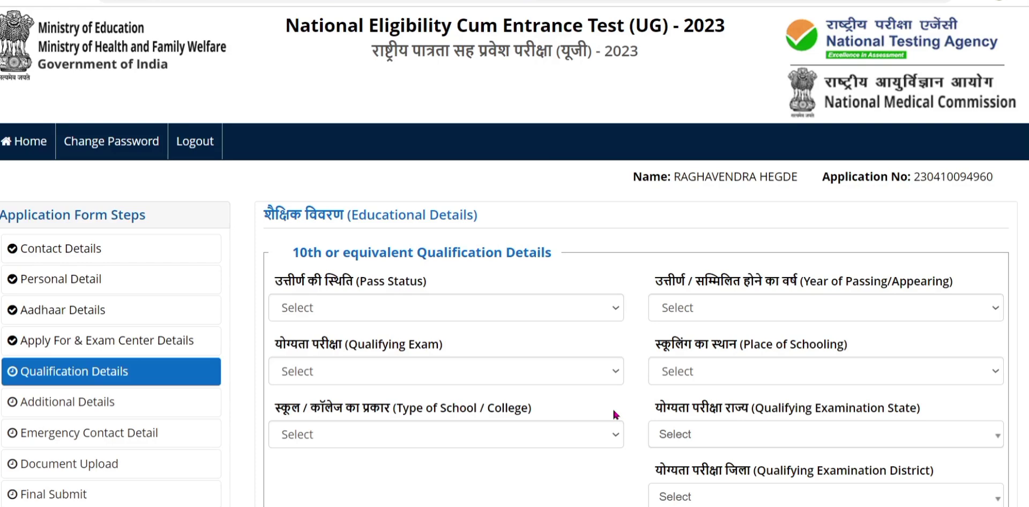
Mark the 10th as Passed, qualifying exam 10th or Equivalent, with year of passing 2020.
click(432, 309)
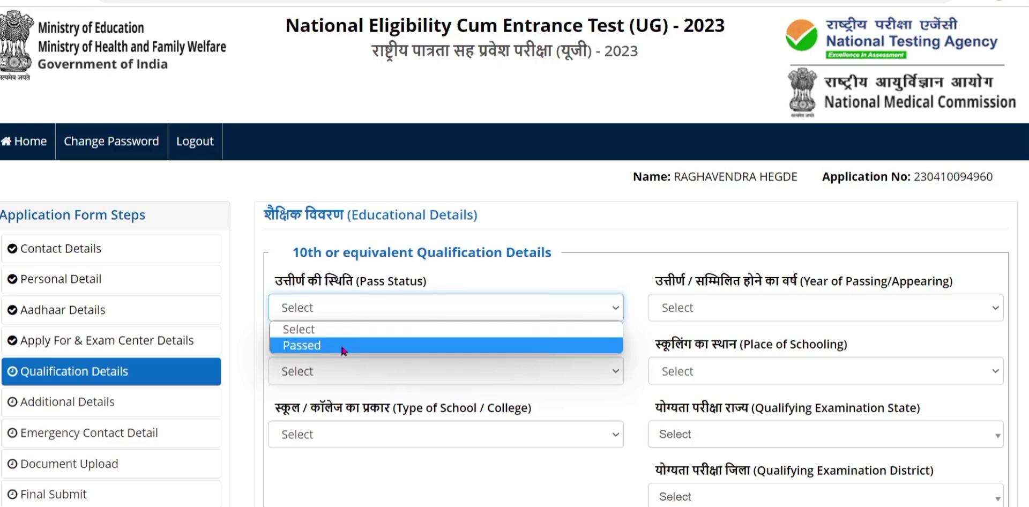
click(357, 304)
click(338, 305)
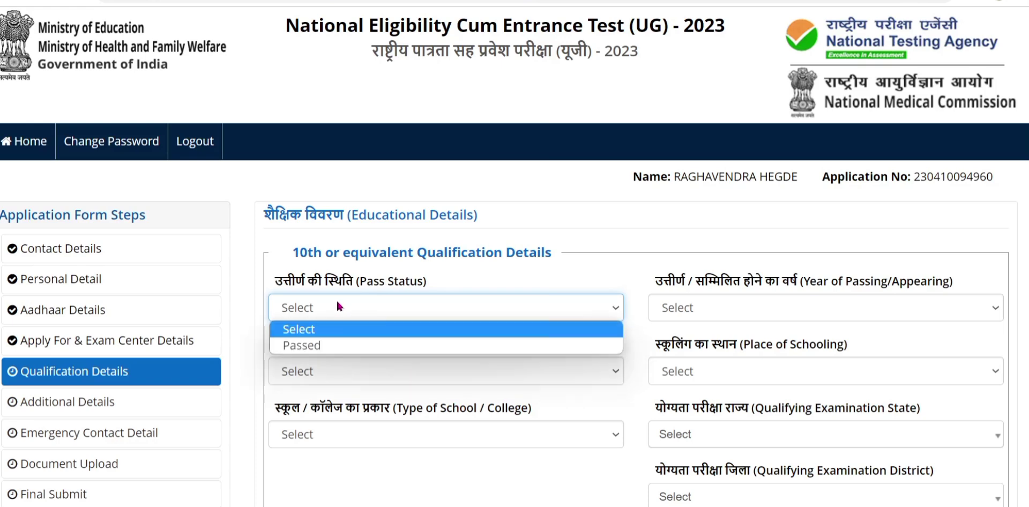
click(330, 346)
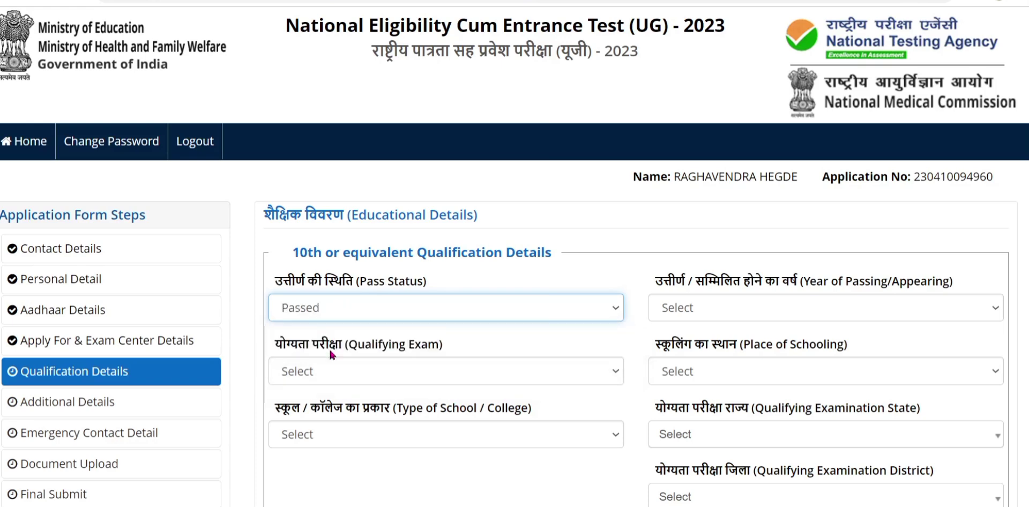
click(729, 318)
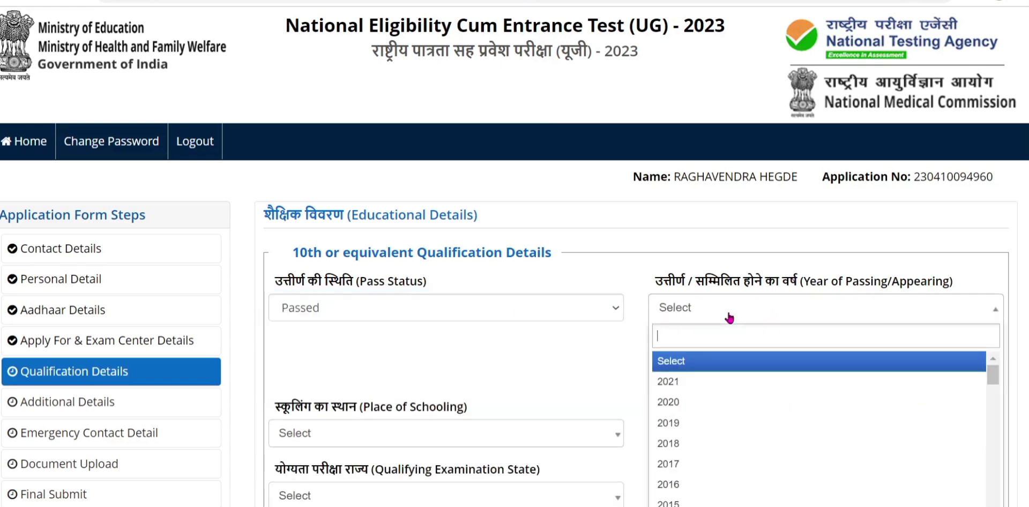
click(696, 382)
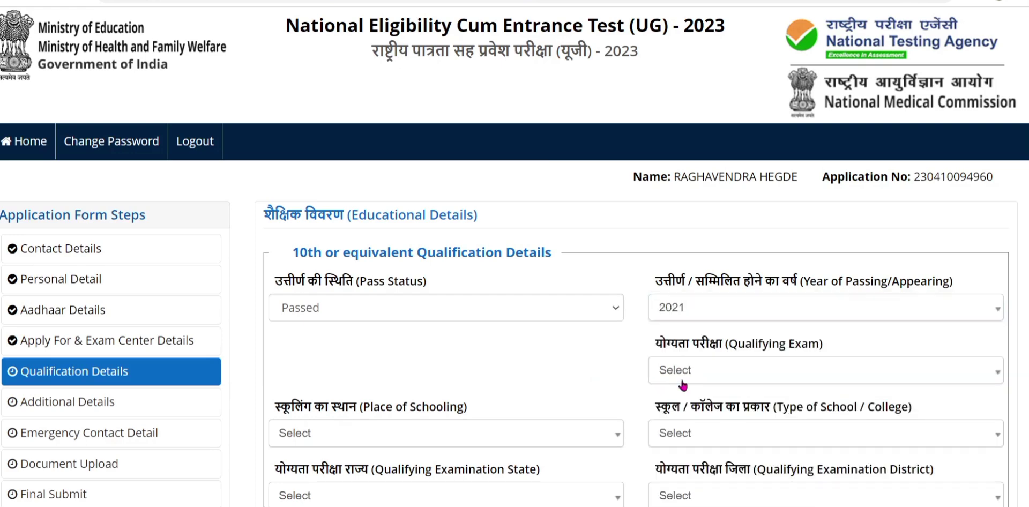
click(698, 378)
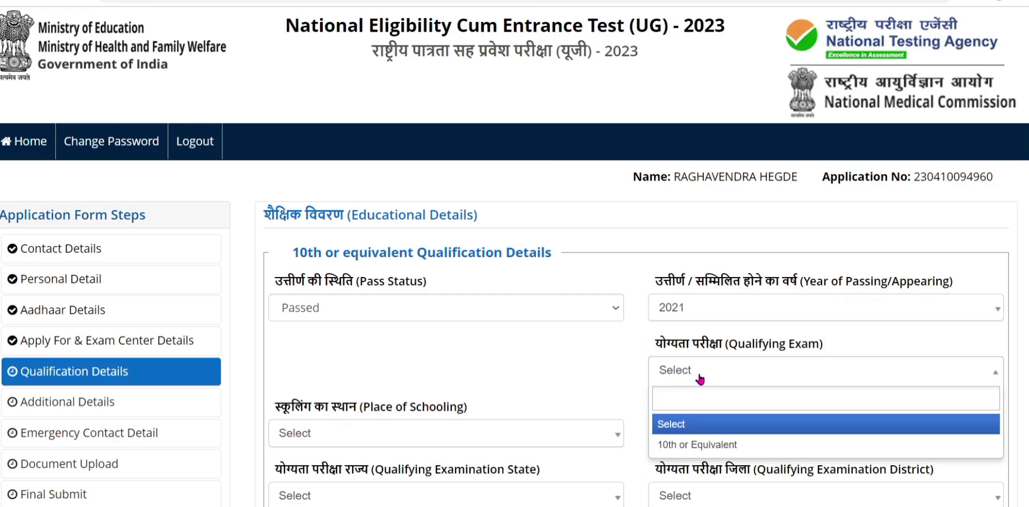
scroll(532, 343, down, 3)
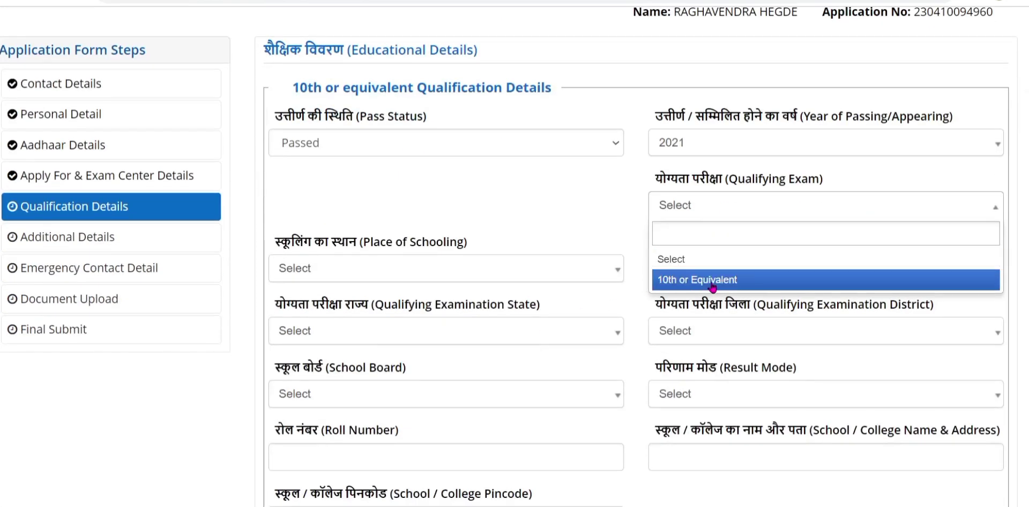
click(712, 287)
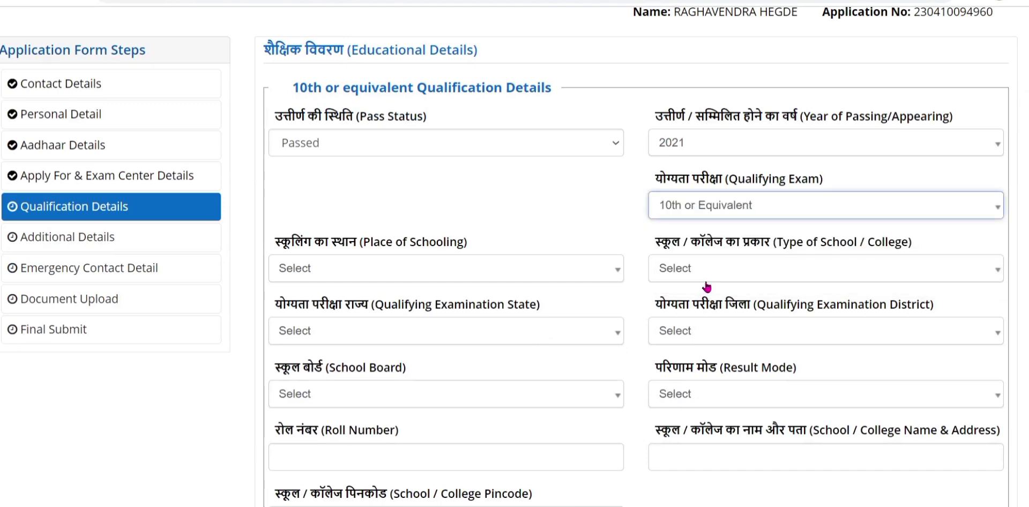
click(343, 273)
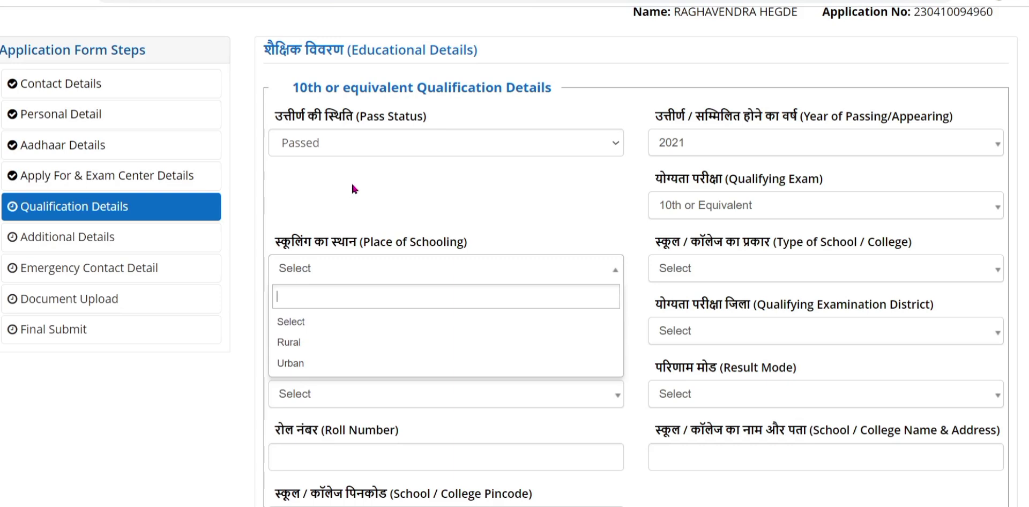
click(707, 146)
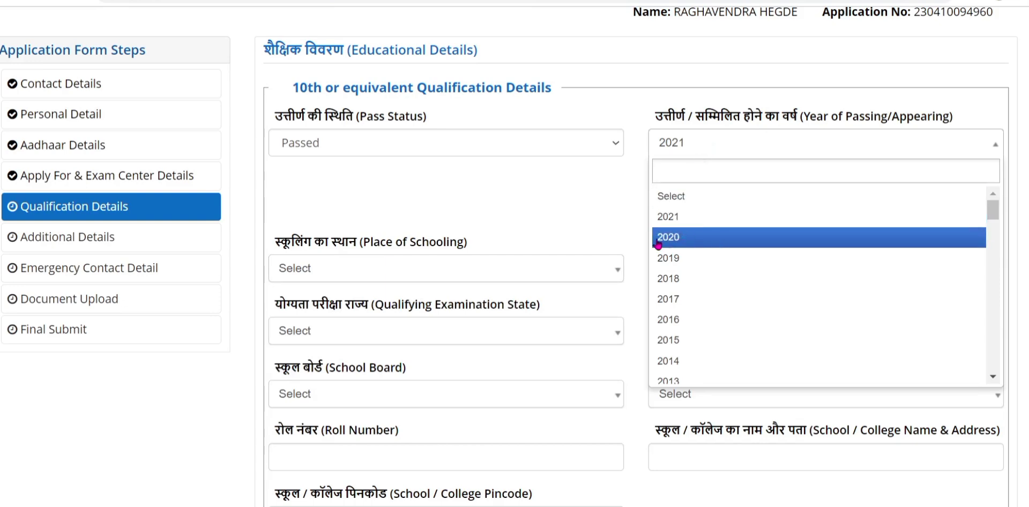
click(679, 238)
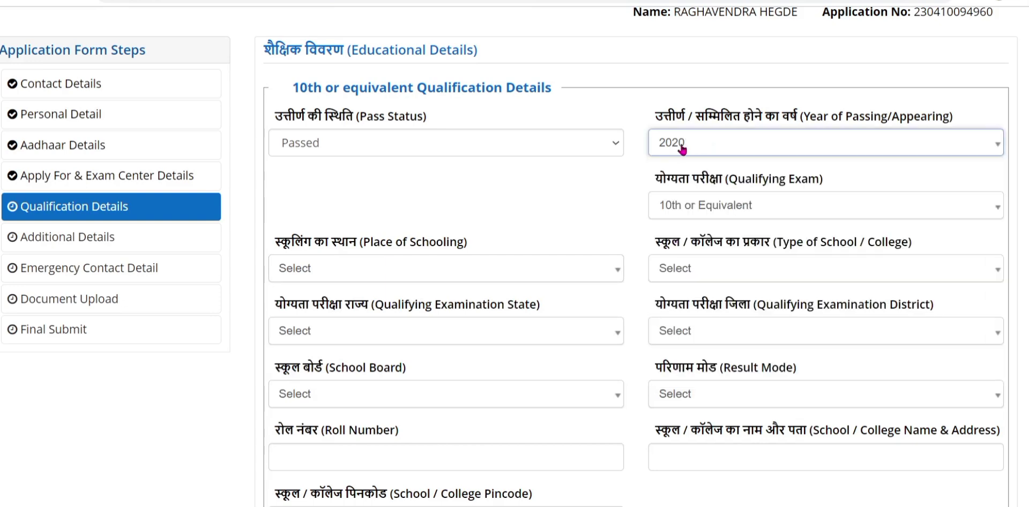
Set the 10th place of schooling to Rural and school type to Government School.
click(370, 276)
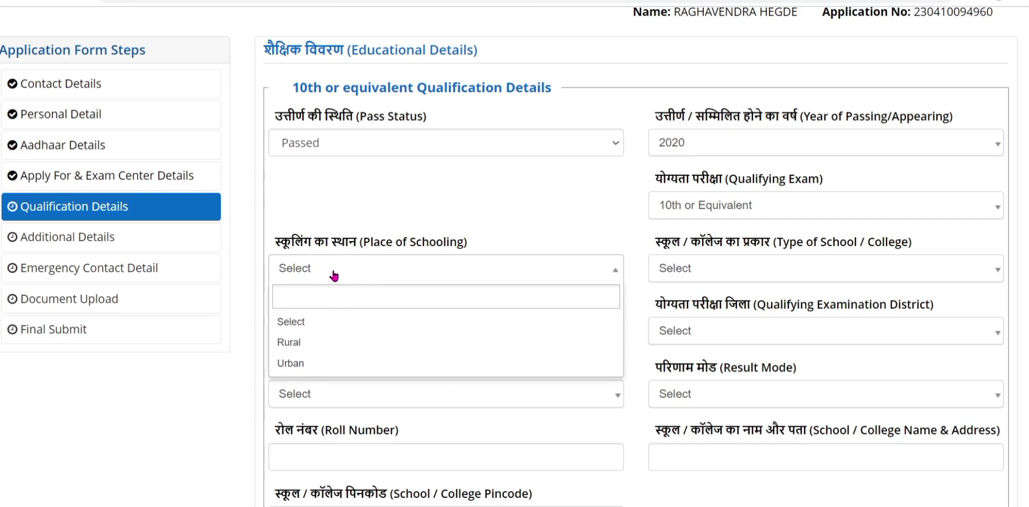
click(312, 343)
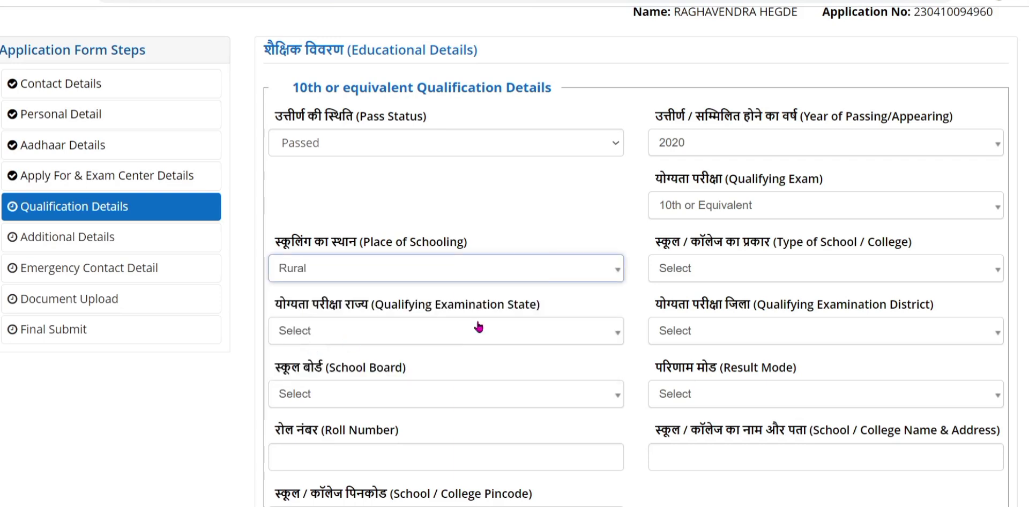
click(745, 274)
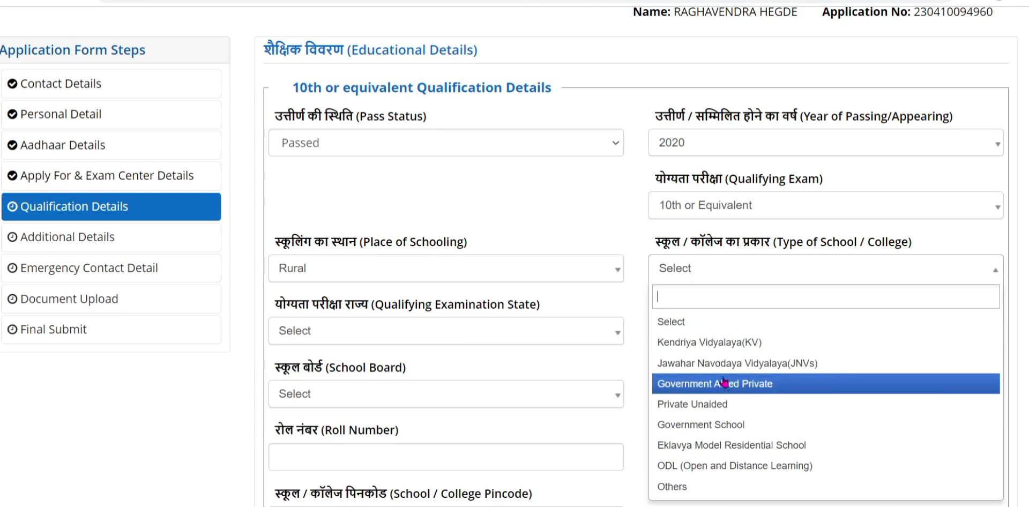
click(727, 424)
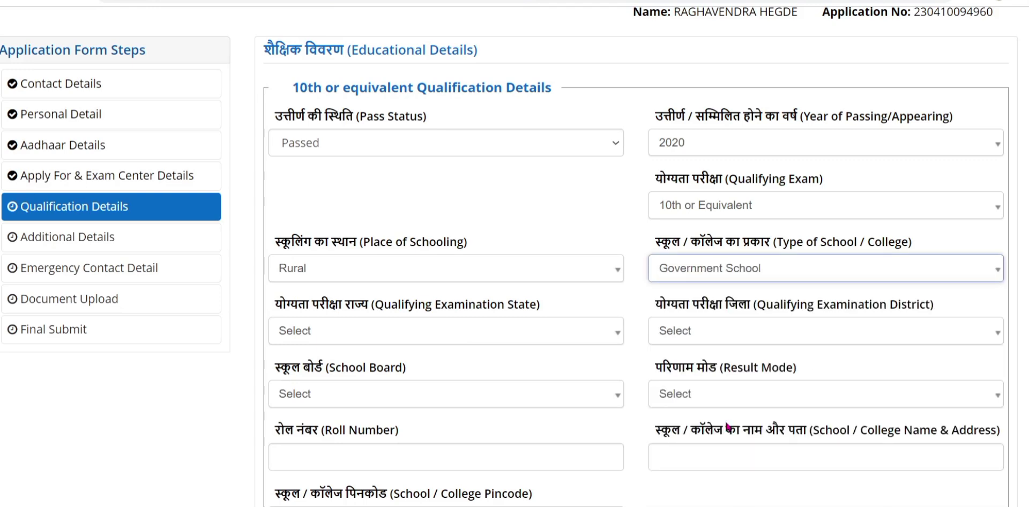
Choose KARNATAKA as the 10th examination state and browse its district list.
click(403, 335)
click(403, 335)
click(402, 336)
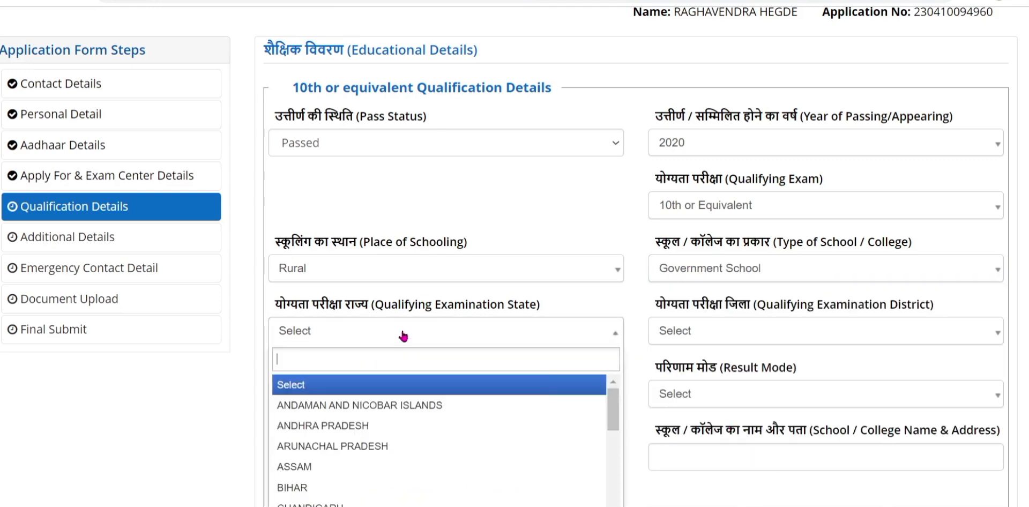
scroll(369, 469, down, 5)
click(335, 443)
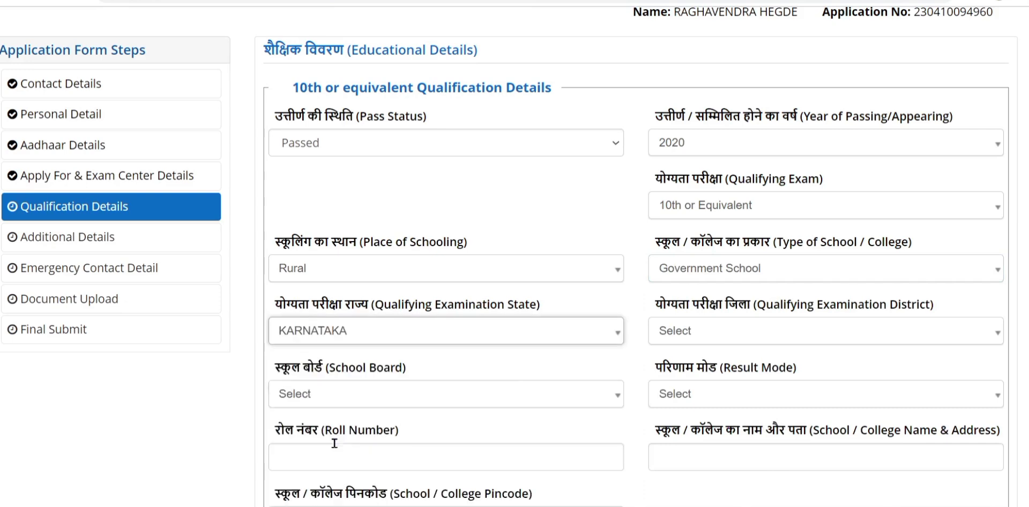
click(722, 341)
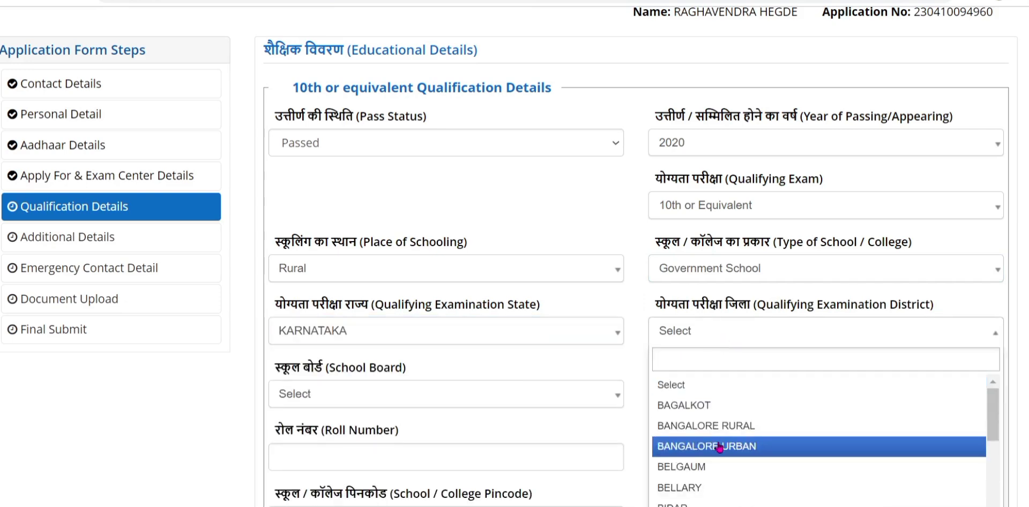
scroll(719, 448, down, 5)
scroll(719, 448, down, 3)
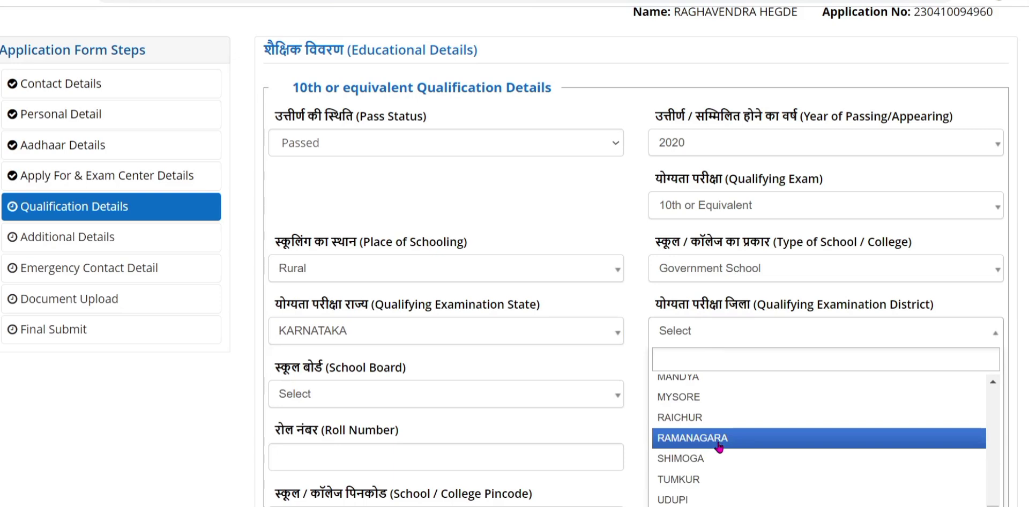
scroll(719, 448, up, 3)
scroll(720, 447, up, 3)
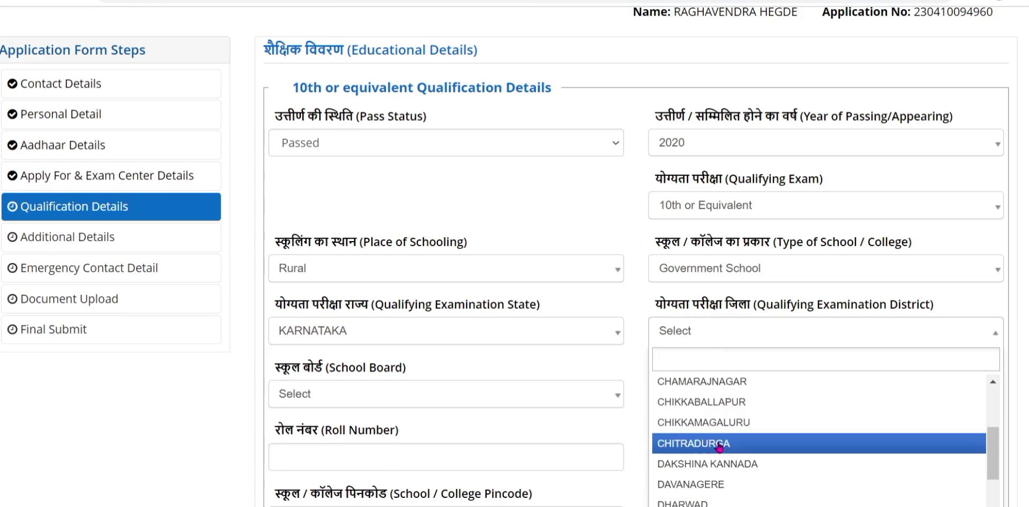
scroll(719, 448, down, 6)
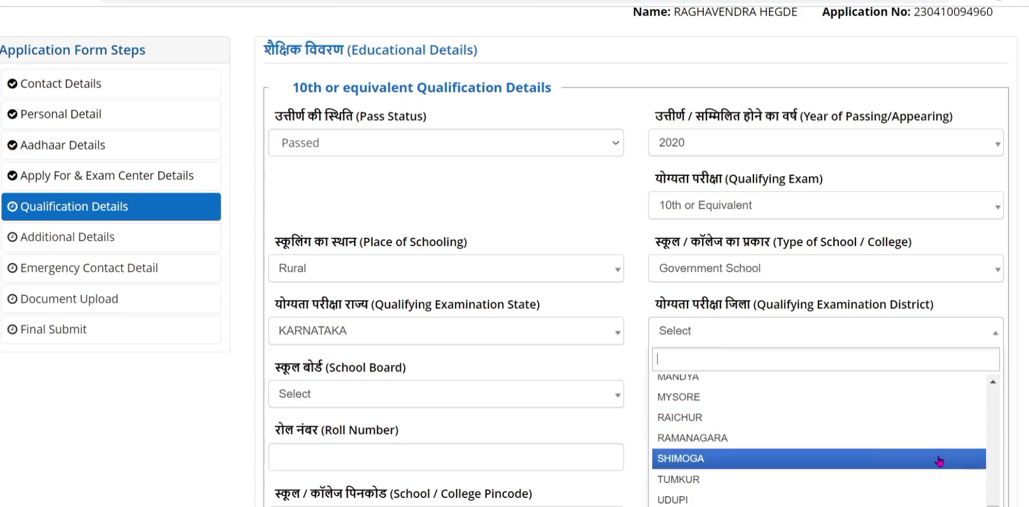
scroll(999, 416, down, 5)
Pick UTTARA KANNADA as district and KARNATAKA BOARD OF PRE UNIVERSITY EDUCATION as the board.
click(943, 351)
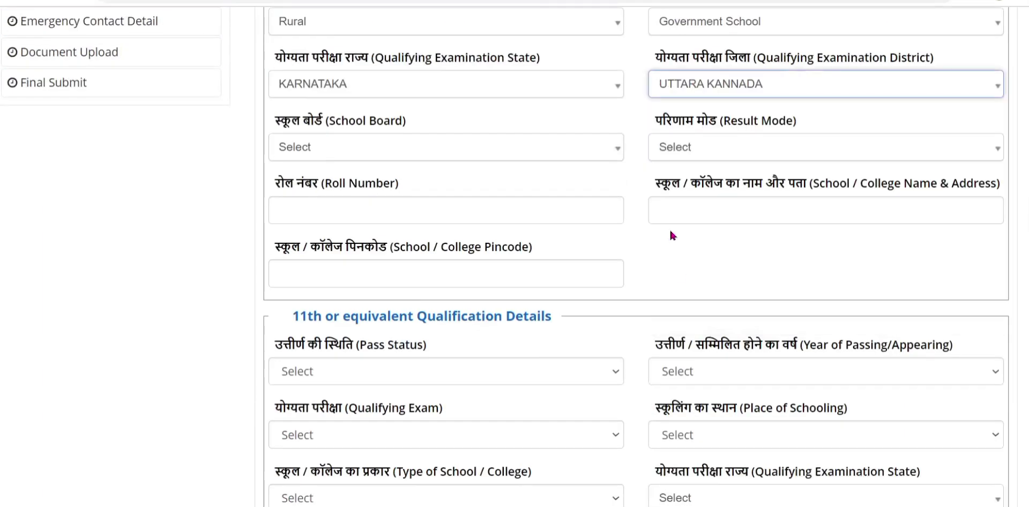
click(335, 143)
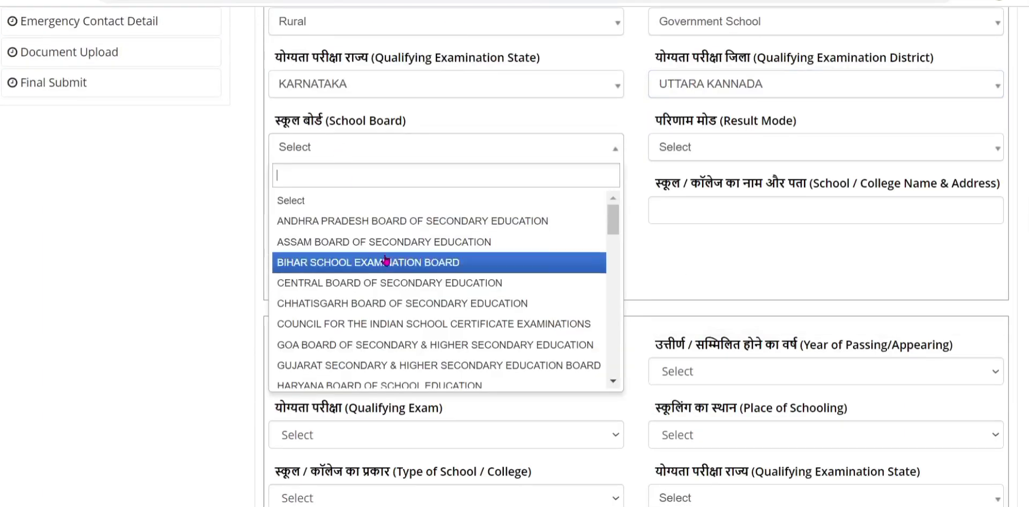
scroll(416, 345, down, 8)
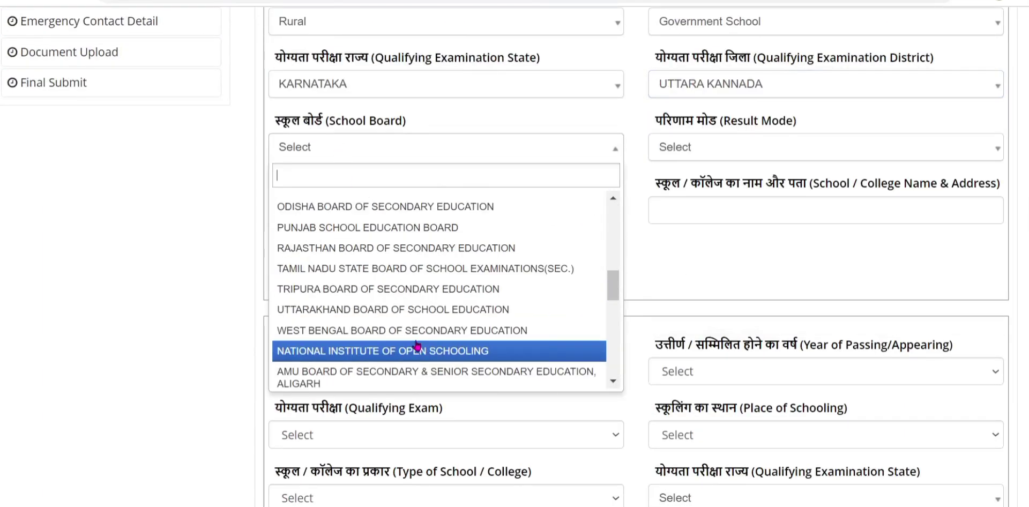
scroll(417, 345, down, 6)
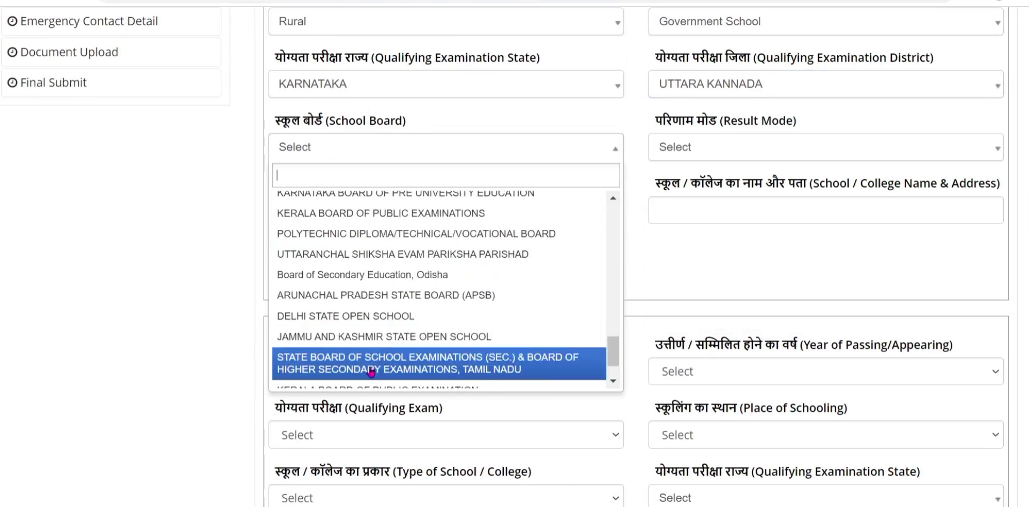
scroll(371, 371, down, 2)
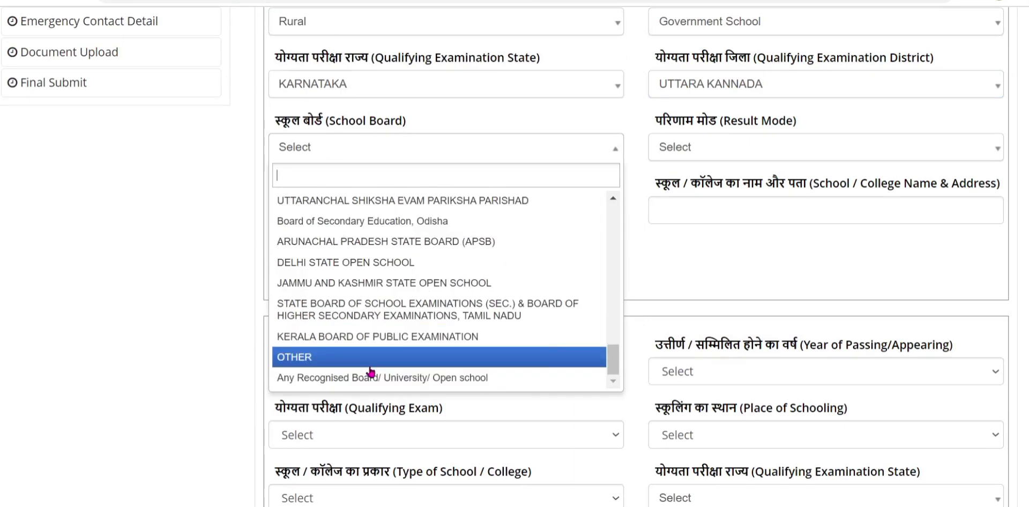
scroll(370, 369, up, 5)
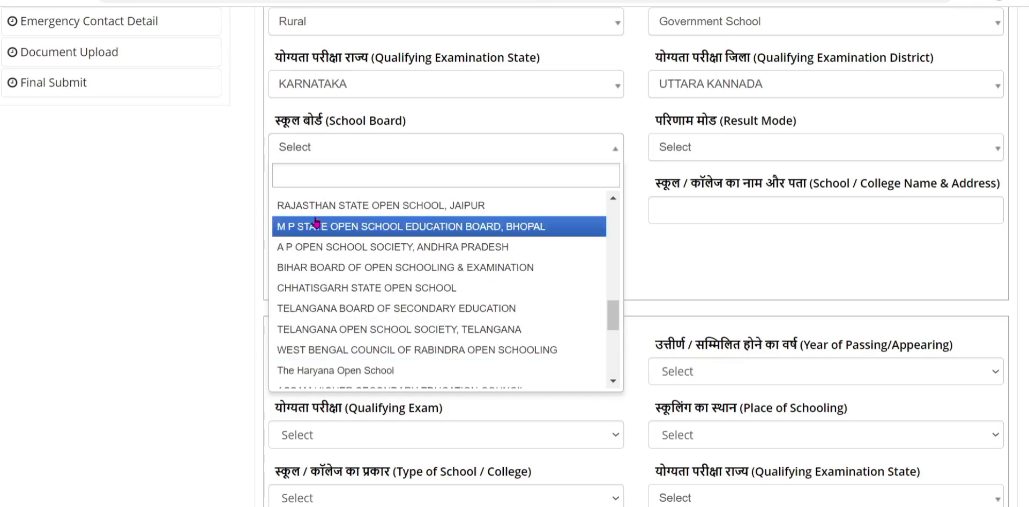
text(k)
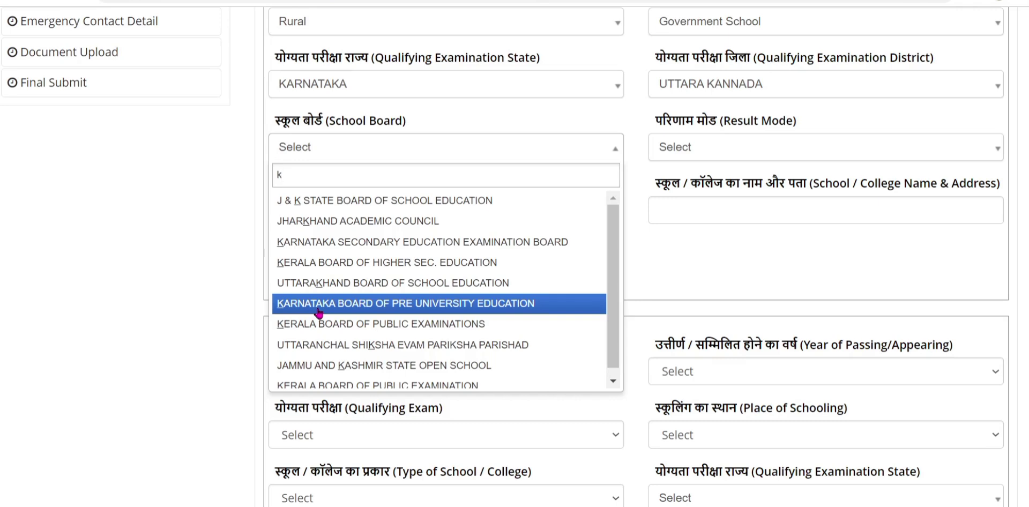
scroll(318, 312, down, 1)
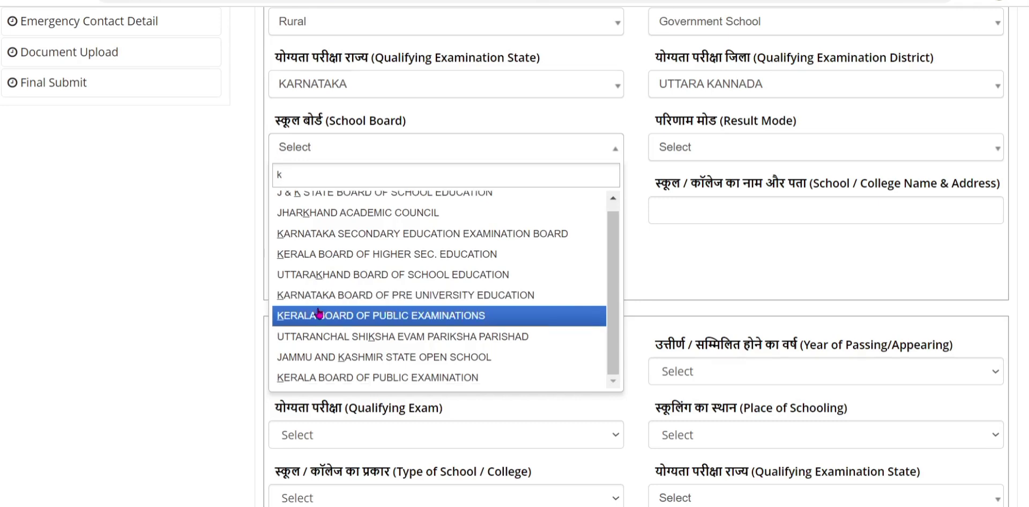
scroll(318, 312, up, 1)
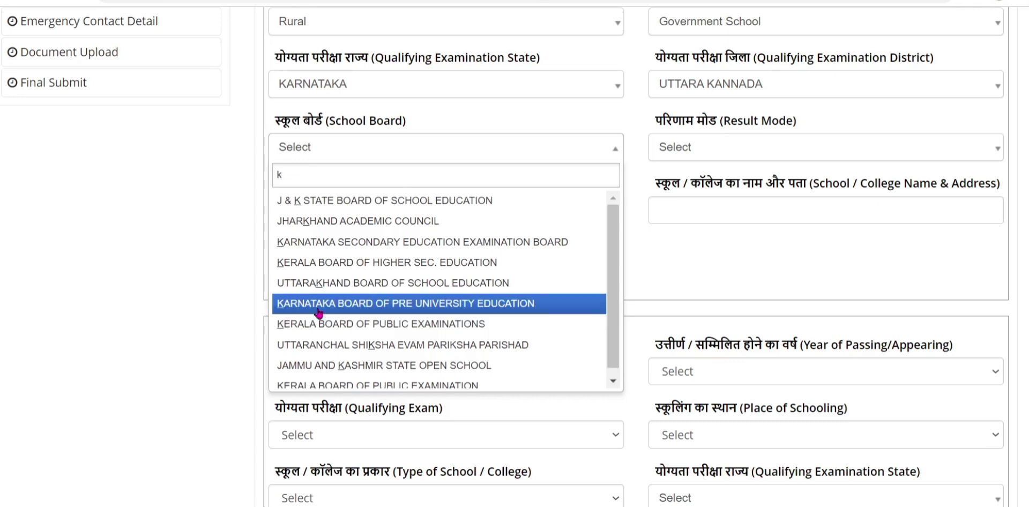
click(339, 306)
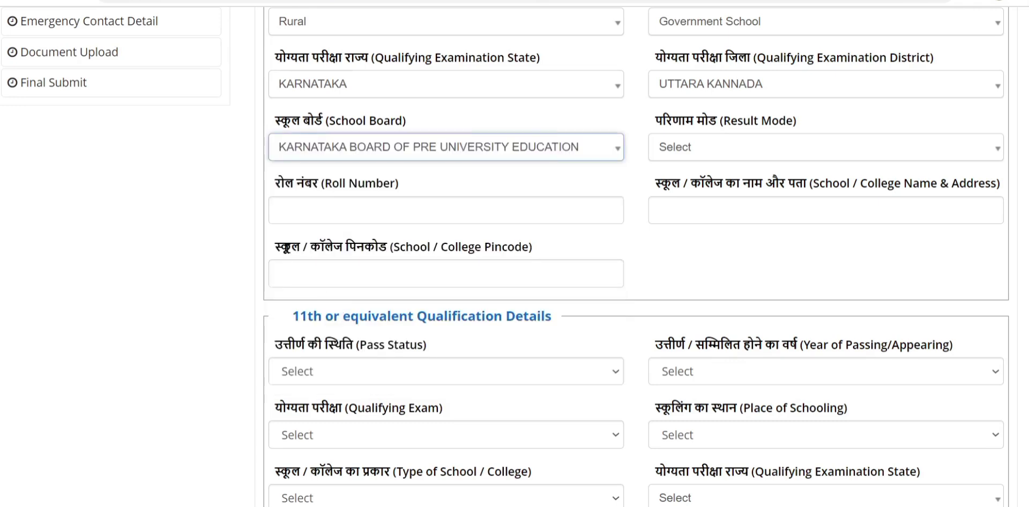
Set the 10th result mode to Percentage.
click(726, 150)
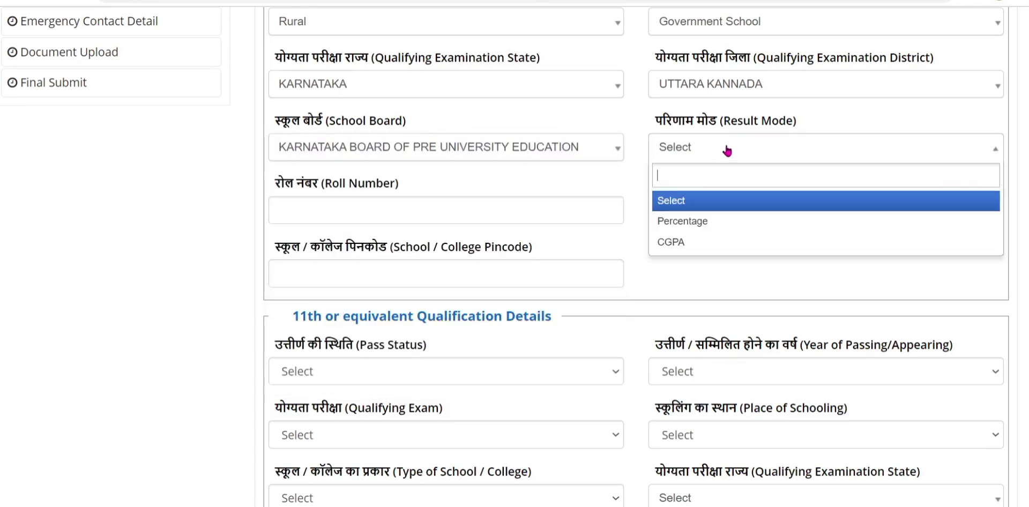
click(691, 222)
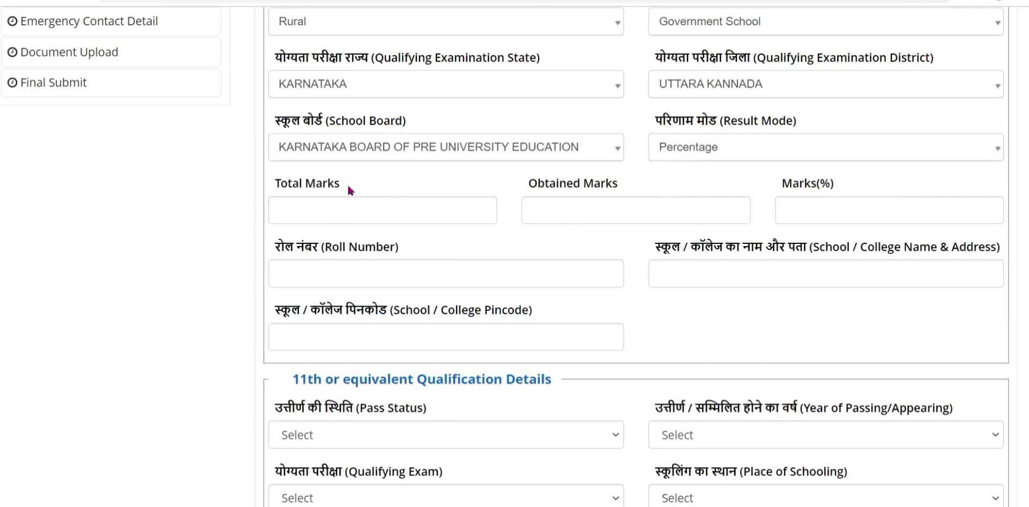
click(716, 153)
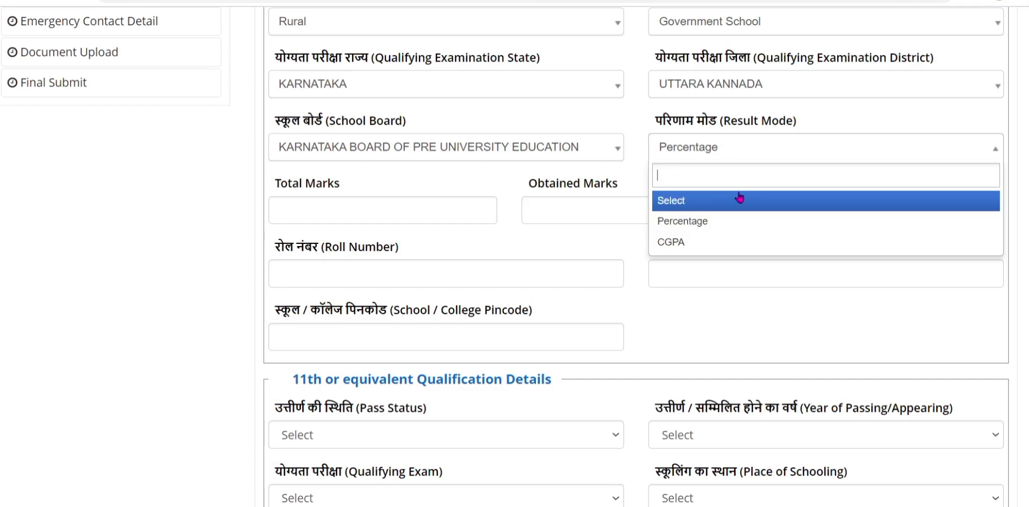
click(385, 213)
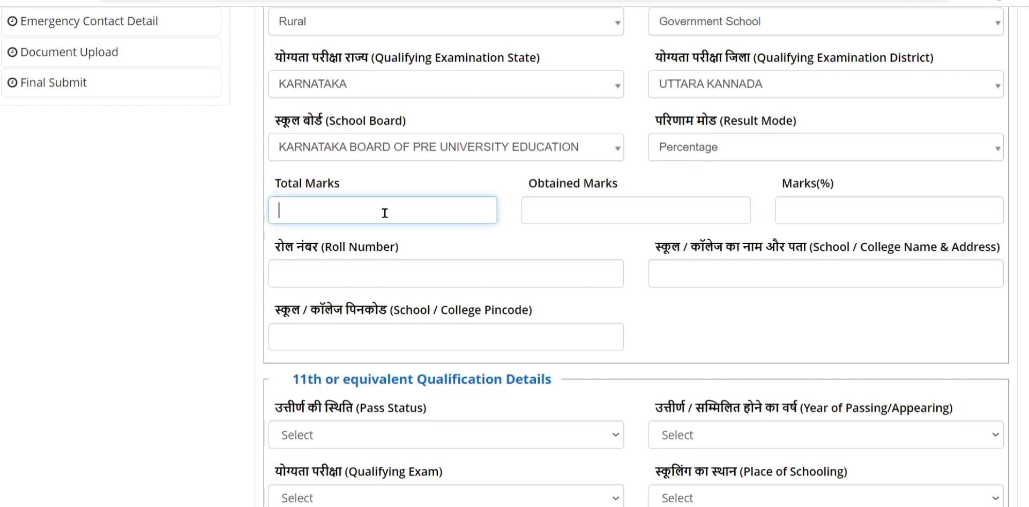
Enter 625 total marks, 600 obtained (96.00%) and the roll number for the 10th.
text(625)
click(557, 213)
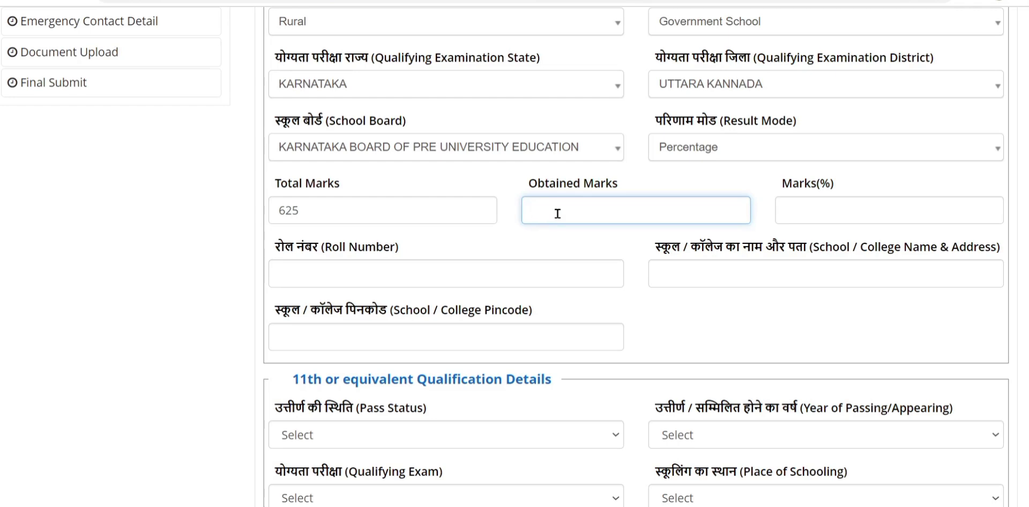
text(6.00)
click(826, 208)
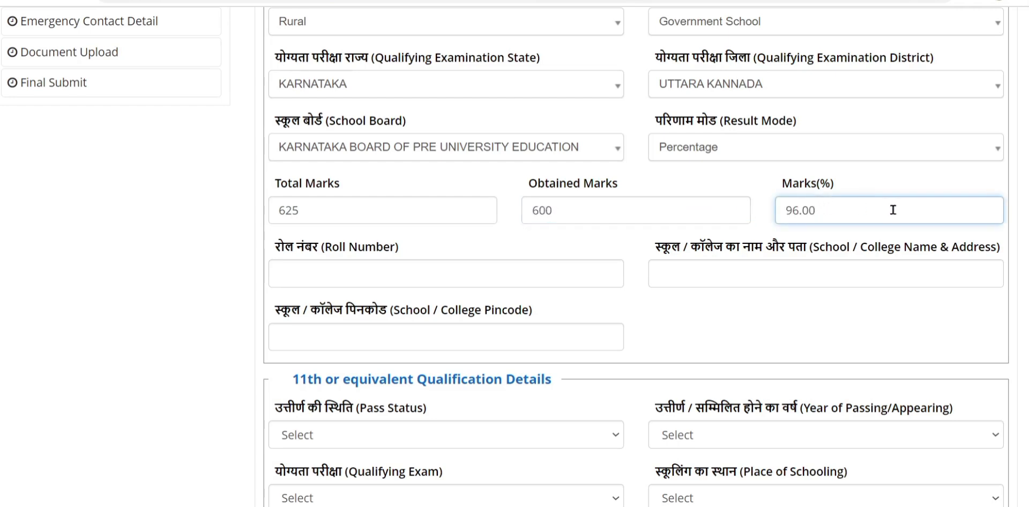
click(322, 271)
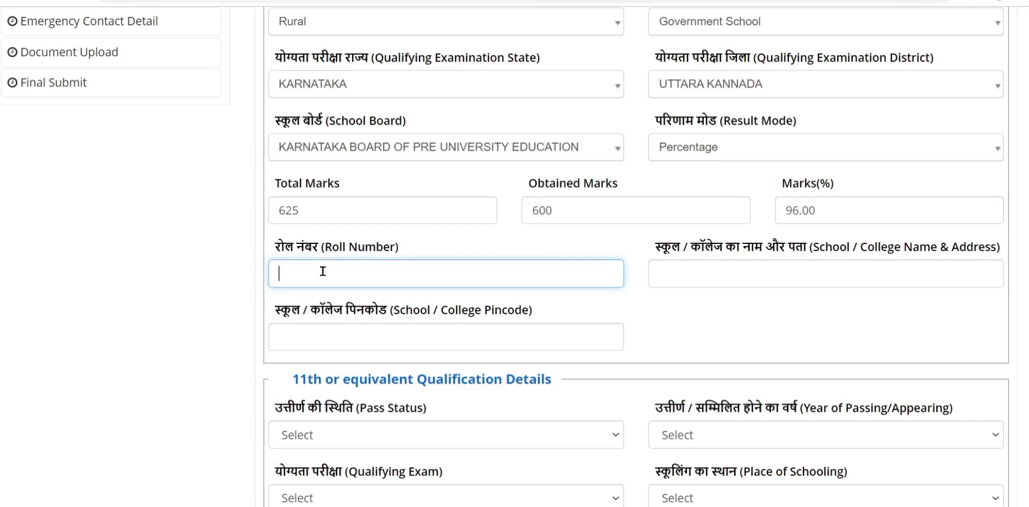
text(567890)
Enter the 10th school's name and address and the pincode 581358.
click(745, 273)
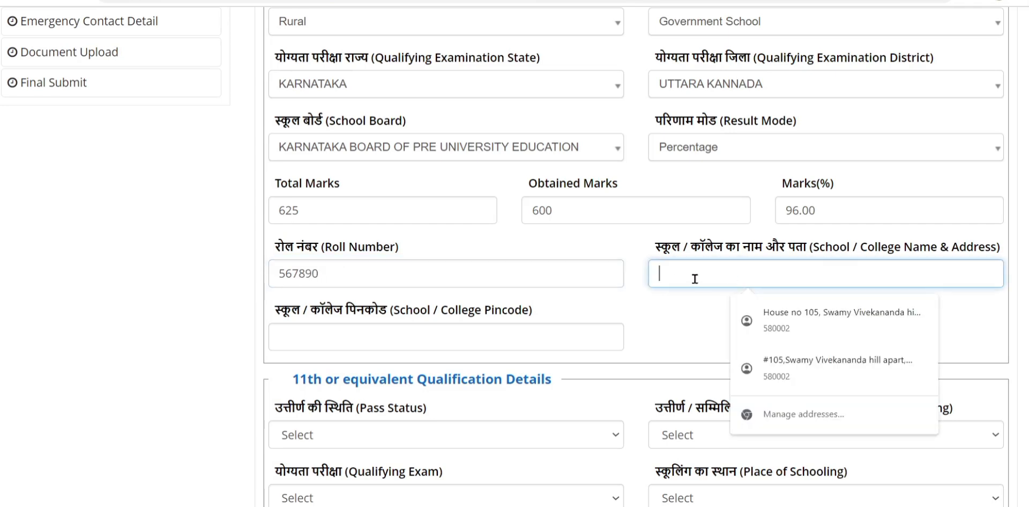
text(go)
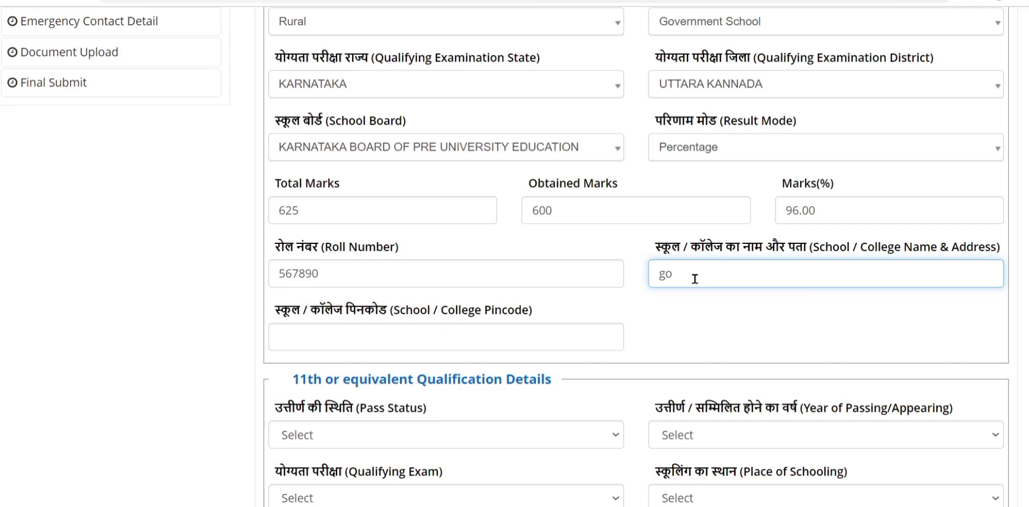
text(vt high school)
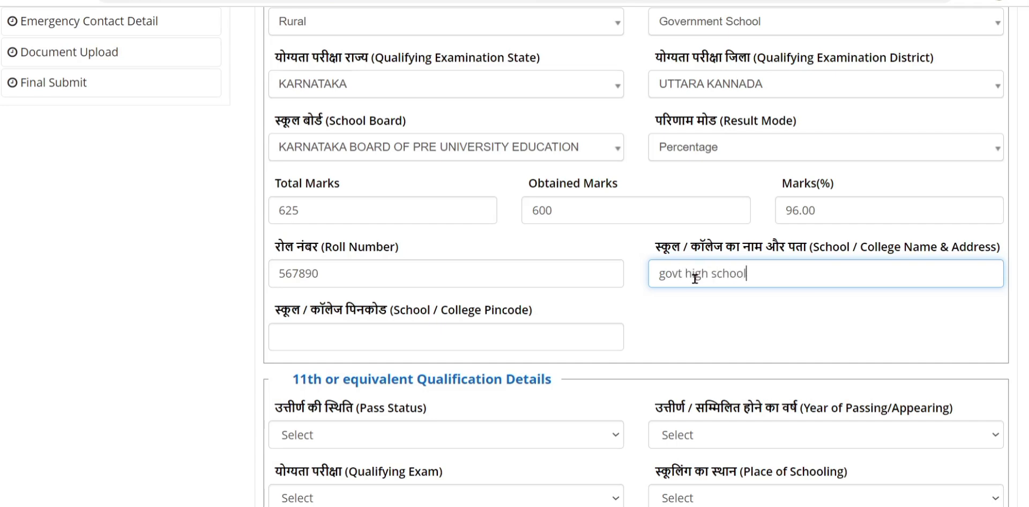
text( biloor, sirsi uk)
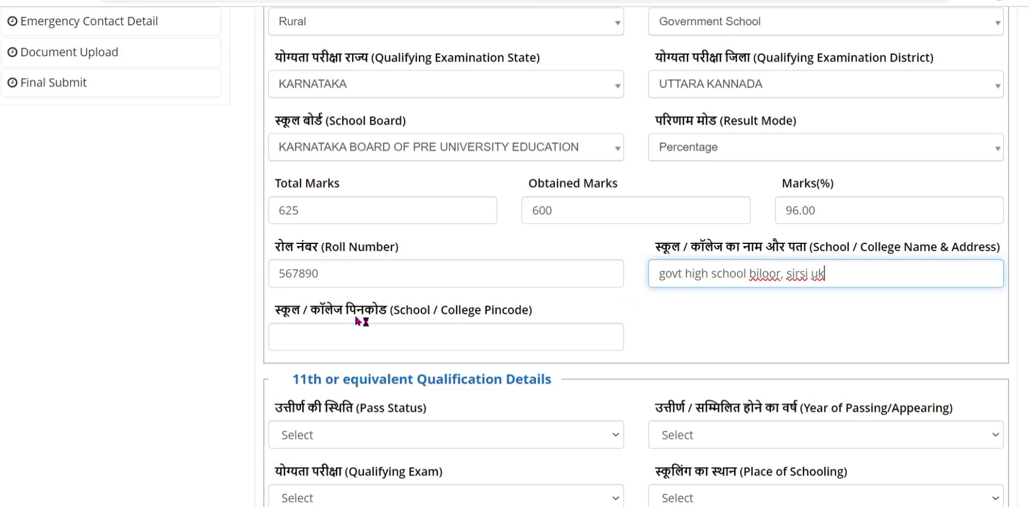
click(350, 337)
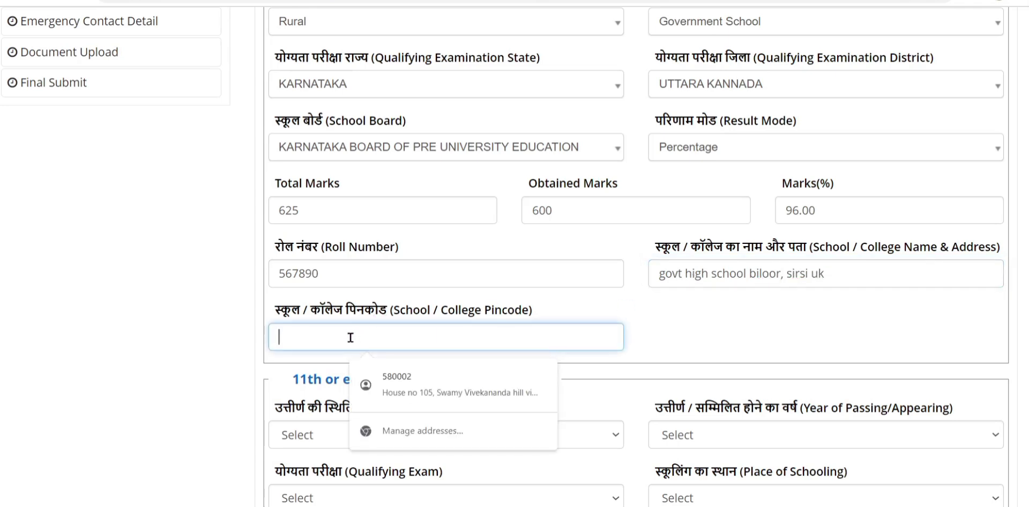
text(581358)
scroll(441, 317, down, 2)
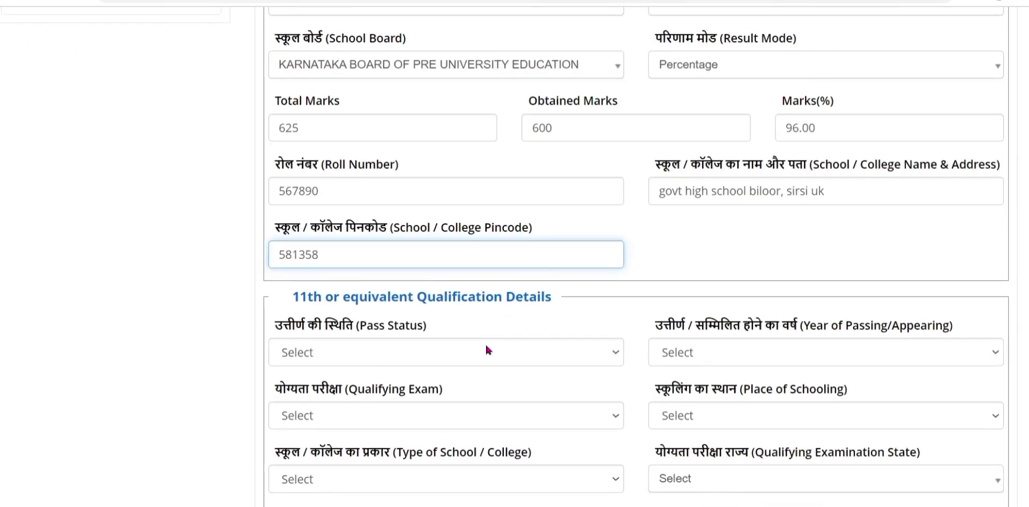
Mark the 11th as Passed and change its year of passing from 2020 to 2021.
scroll(480, 352, down, 4)
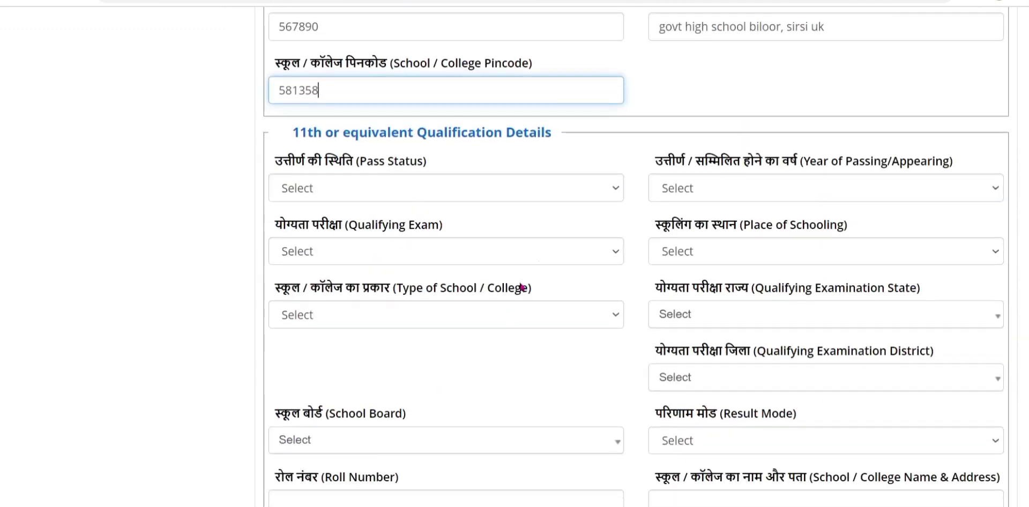
click(384, 193)
click(327, 229)
click(706, 185)
click(708, 191)
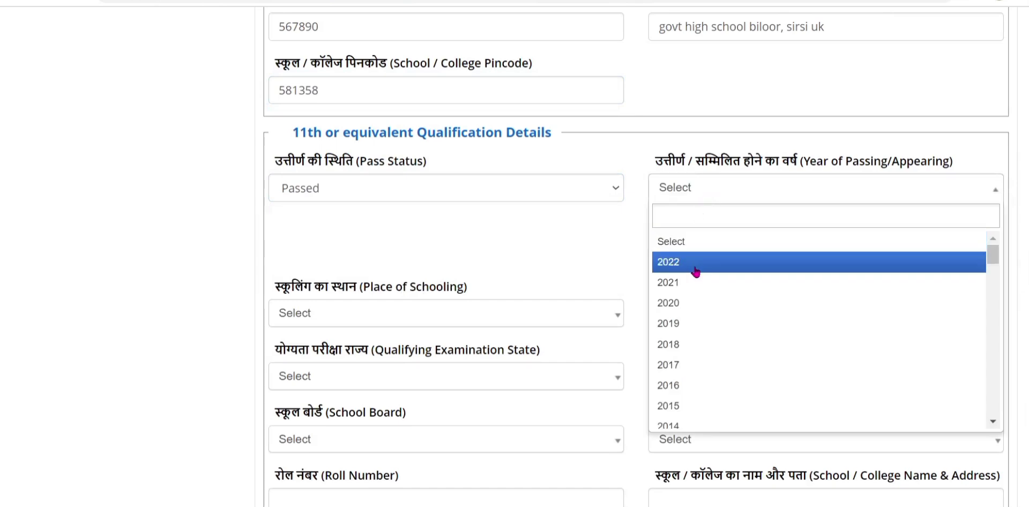
click(690, 303)
scroll(664, 233, up, 8)
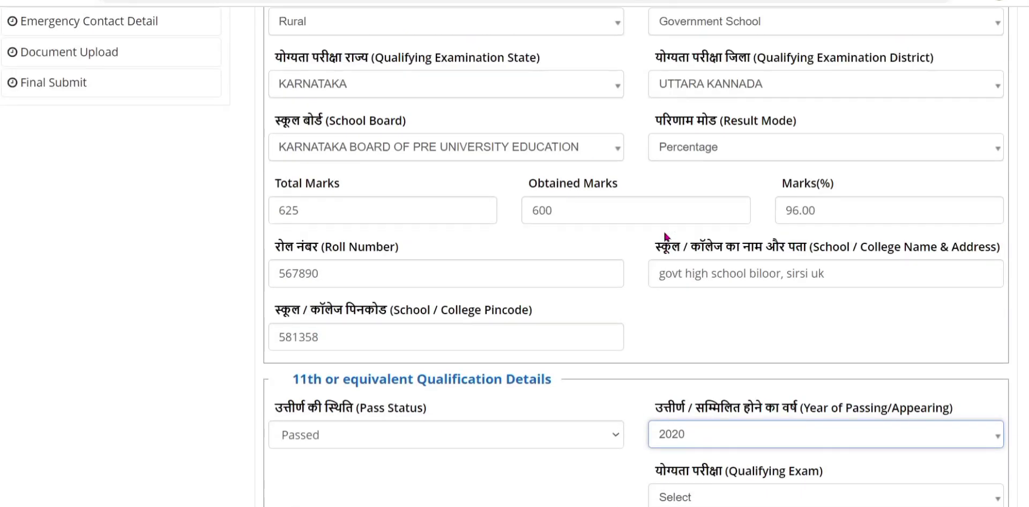
scroll(663, 230, down, 4)
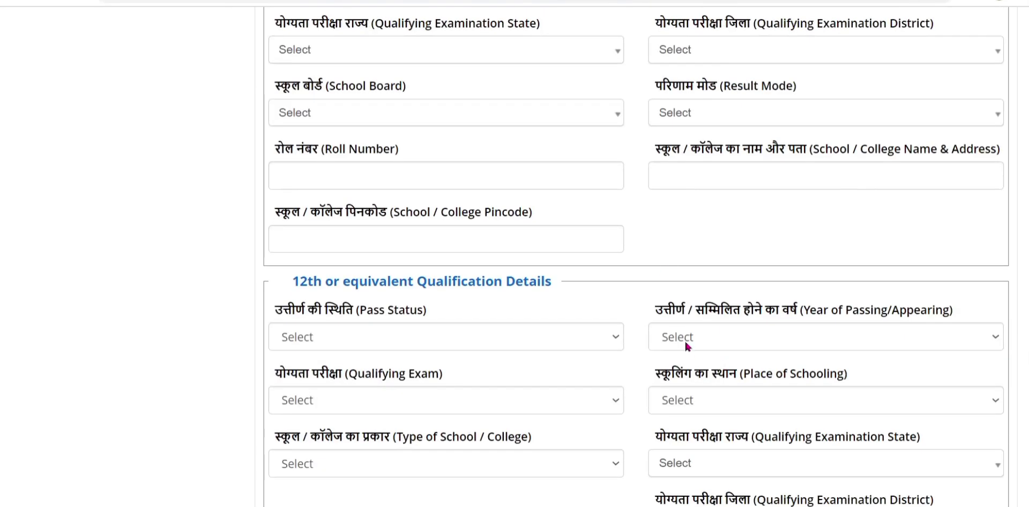
scroll(601, 304, up, 5)
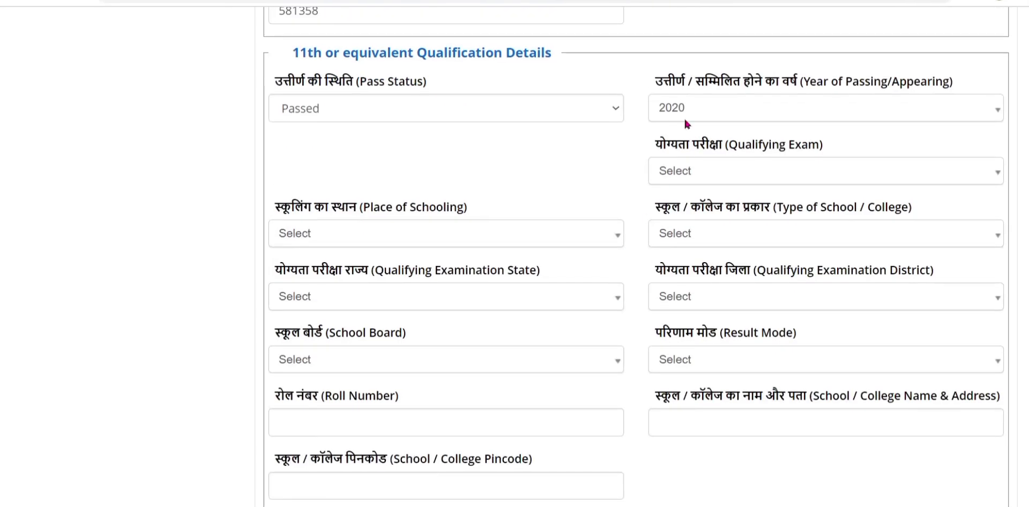
click(677, 110)
click(679, 203)
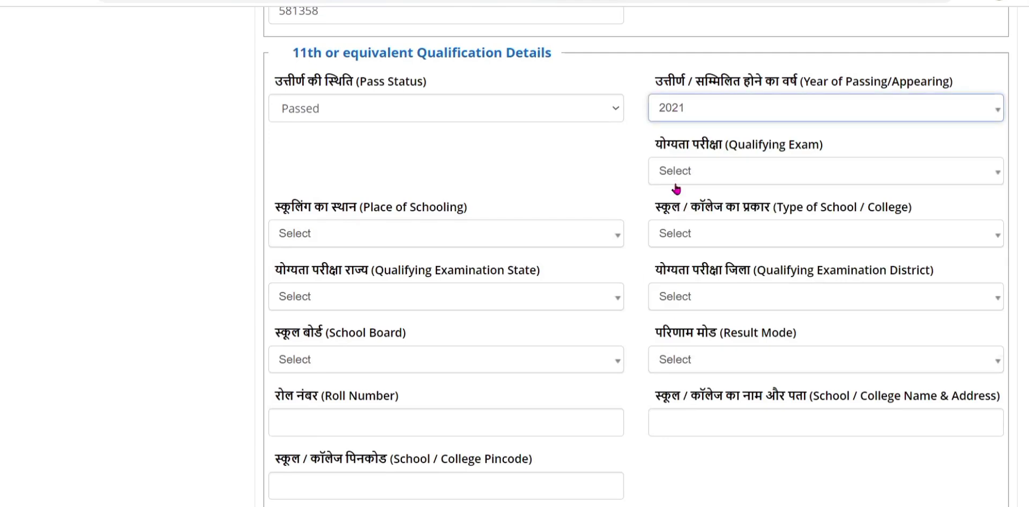
Review the 11th details, keeping Private Unaided as the school type.
scroll(585, 336, down, 3)
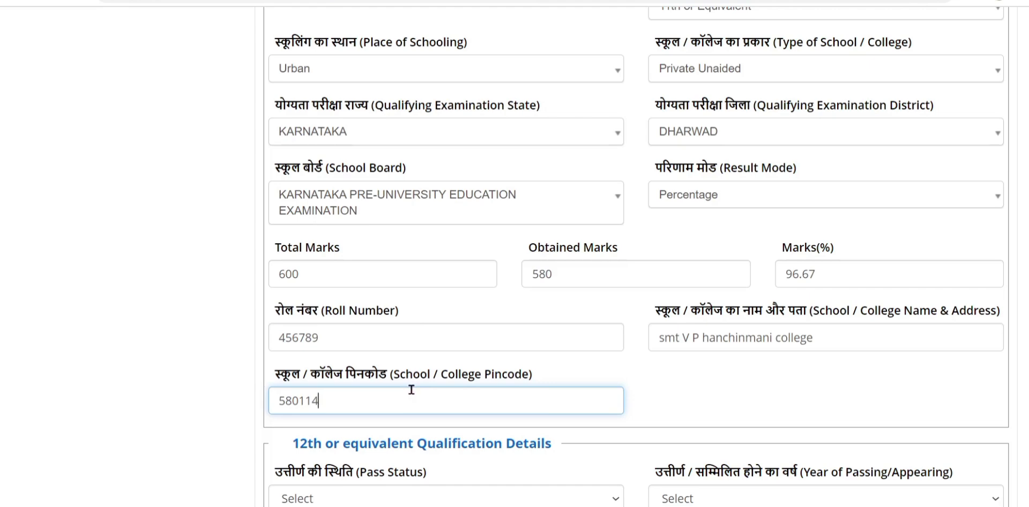
scroll(411, 389, up, 3)
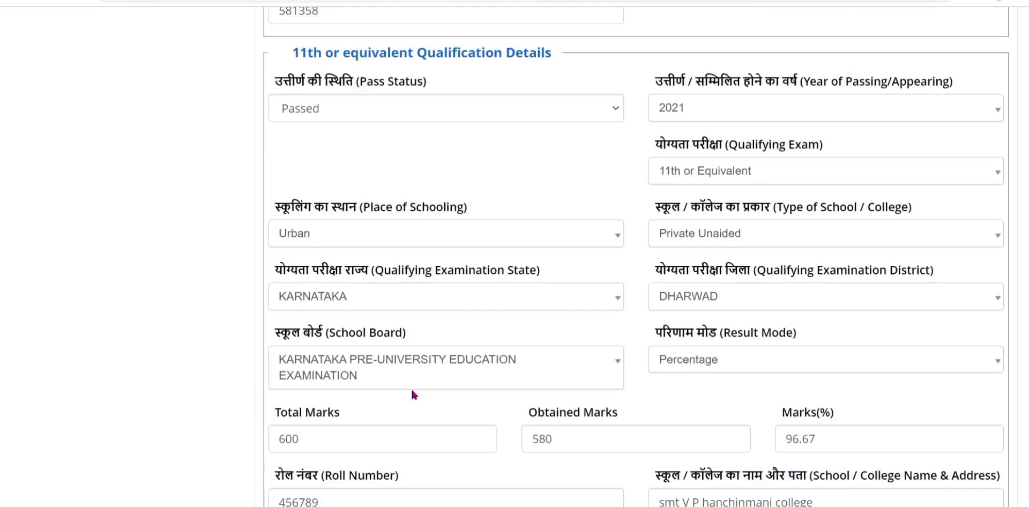
scroll(411, 393, down, 2)
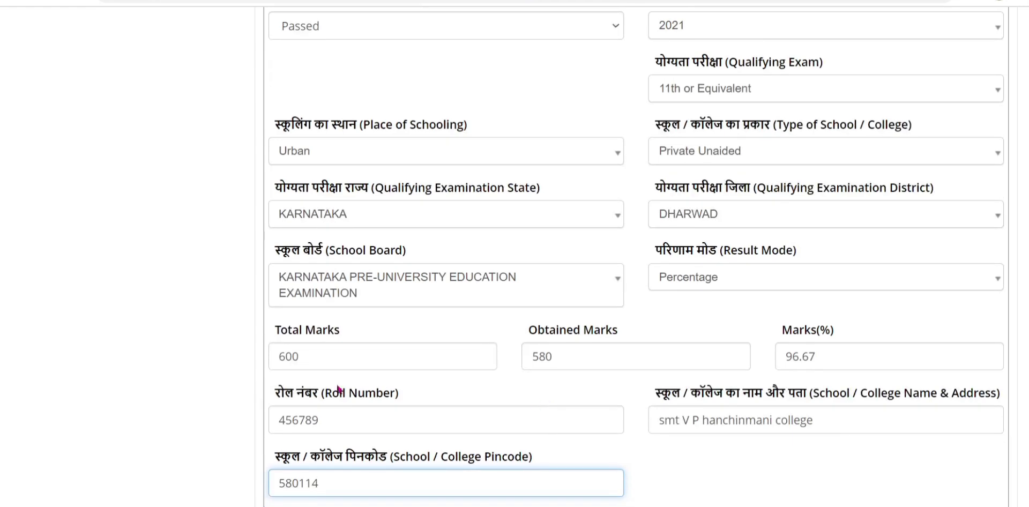
click(692, 158)
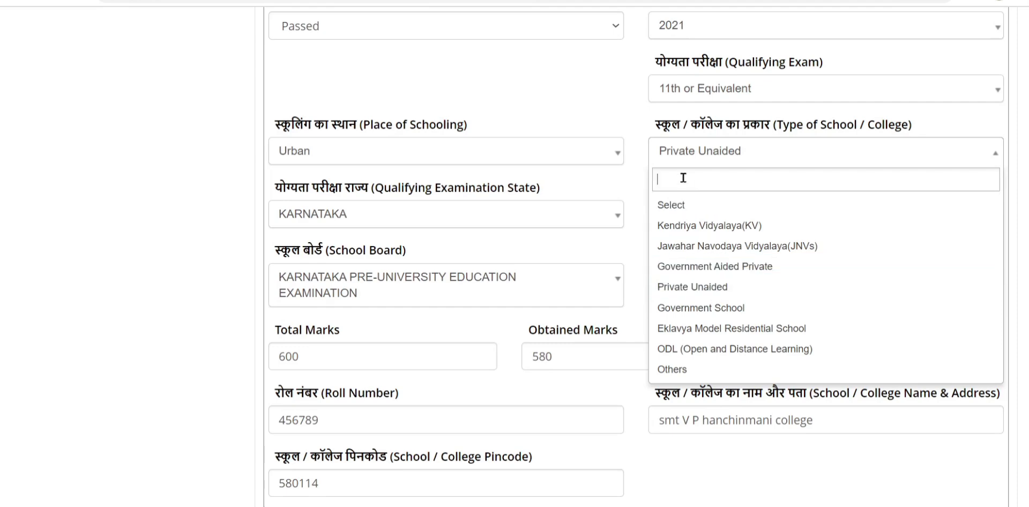
click(645, 125)
scroll(677, 240, down, 5)
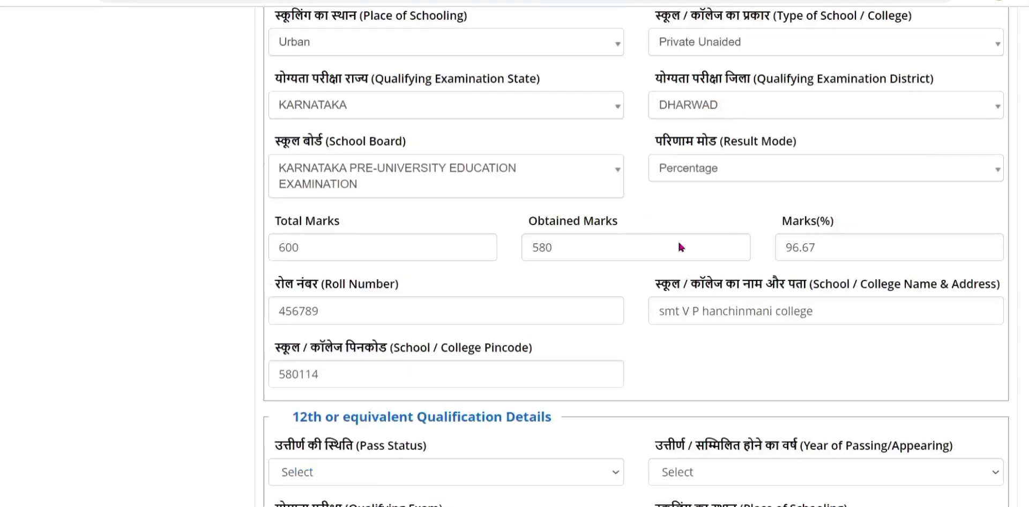
scroll(678, 240, down, 3)
click(402, 170)
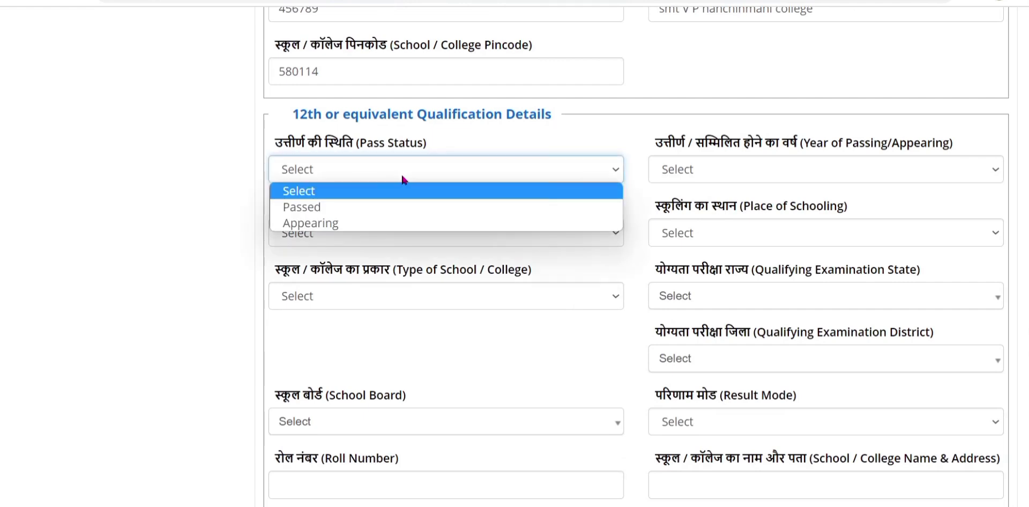
Set the 12th to Appearing, year 2023, qualifying exam CODE: 01, after briefly trying Passed.
click(316, 227)
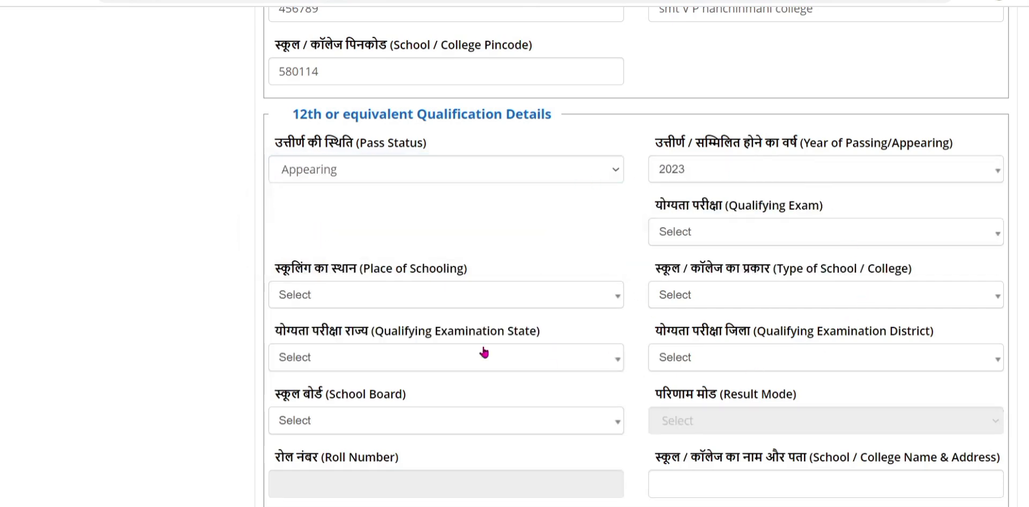
scroll(921, 241, down, 2)
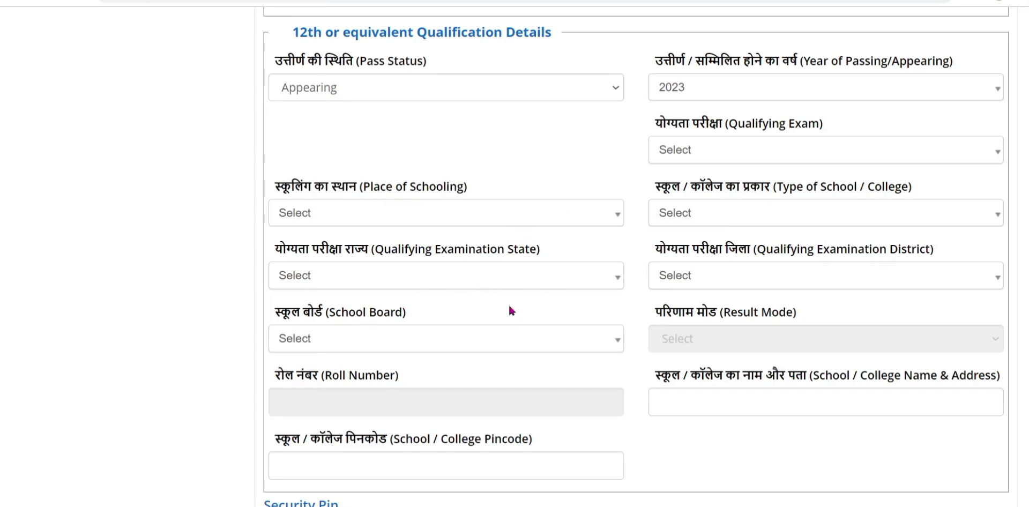
scroll(510, 310, down, 2)
scroll(510, 302, up, 4)
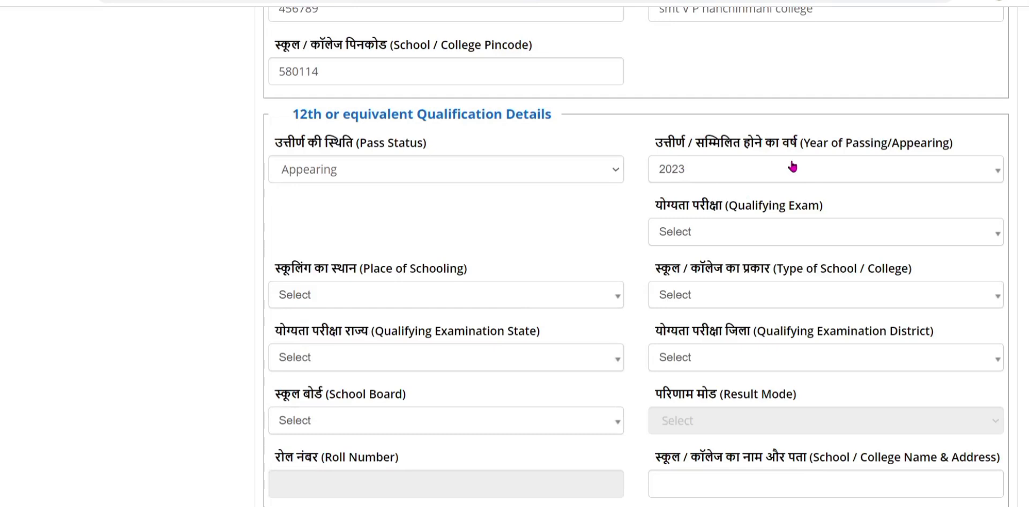
click(352, 178)
click(330, 208)
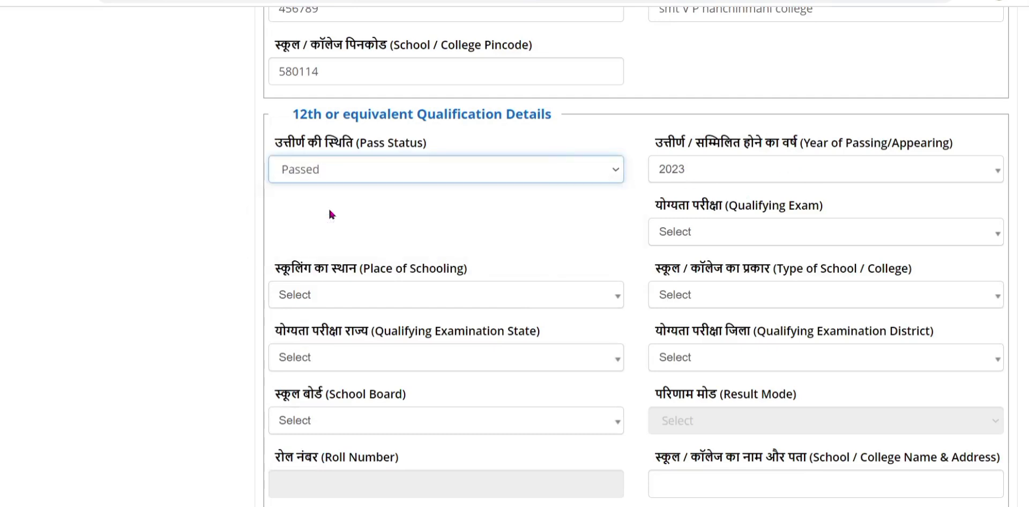
click(699, 171)
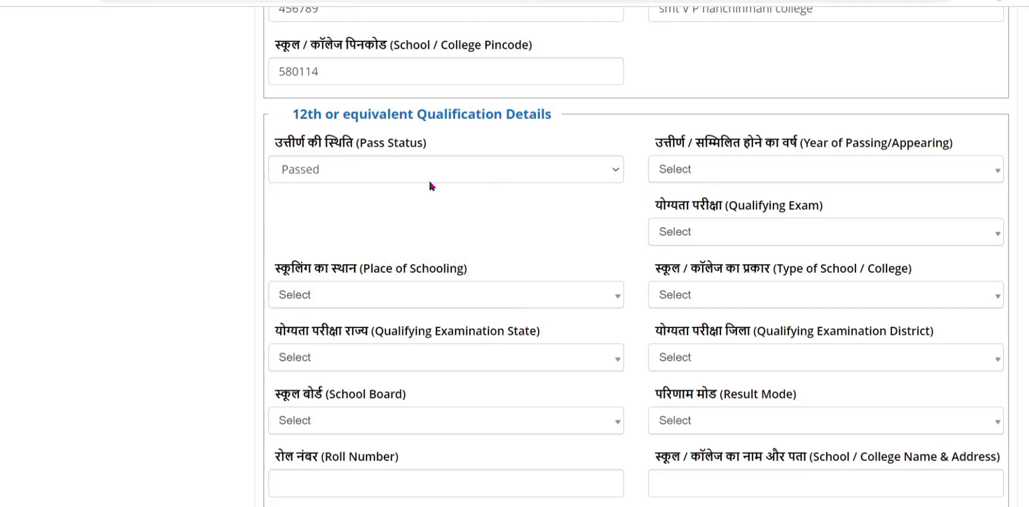
click(364, 174)
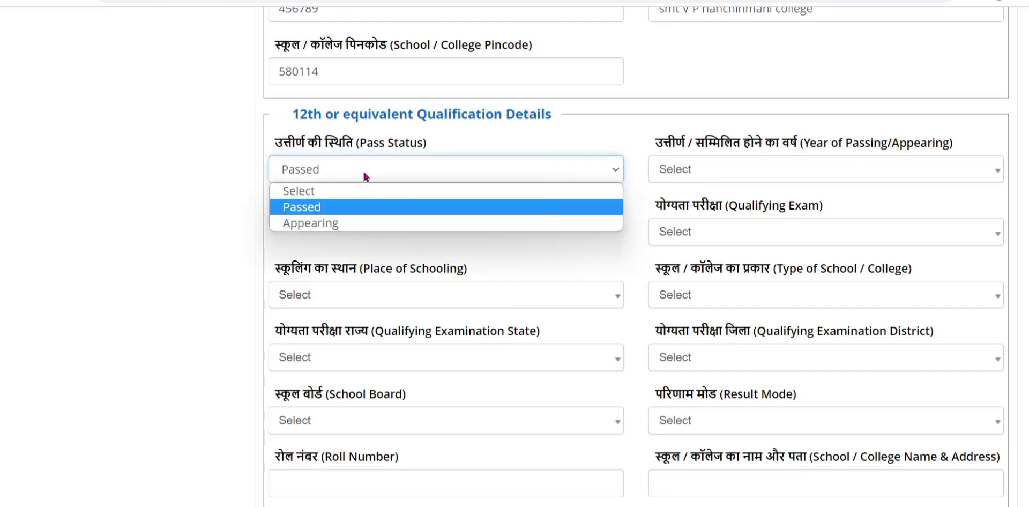
click(337, 223)
click(713, 176)
click(696, 242)
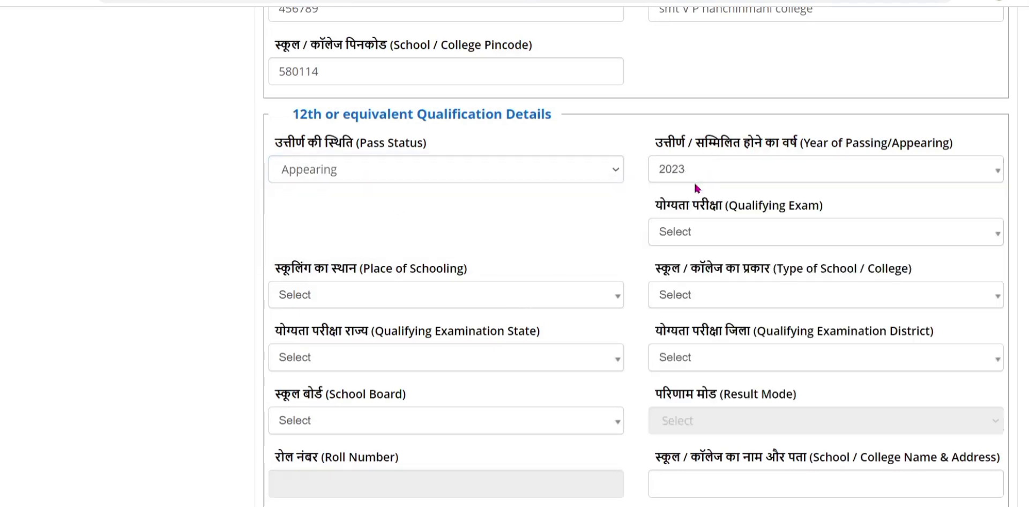
click(703, 232)
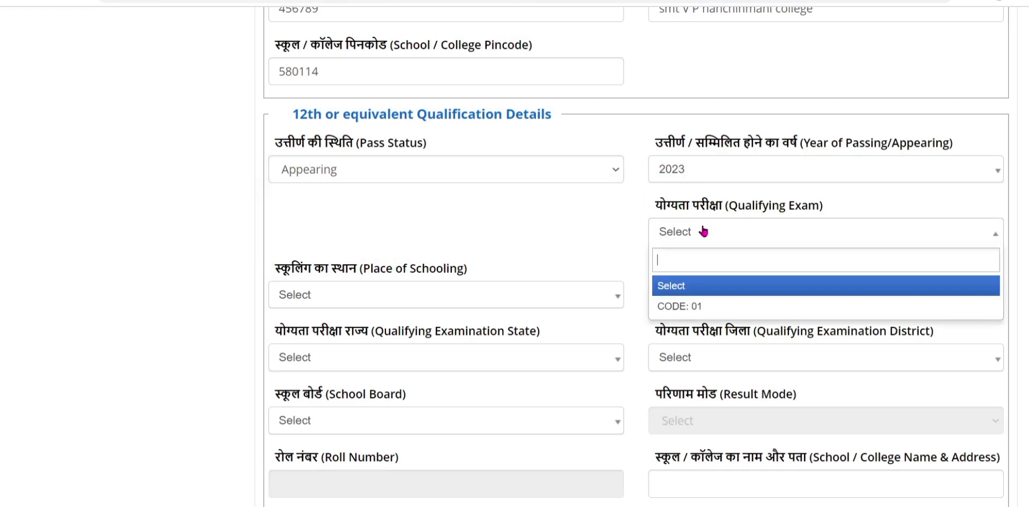
click(685, 307)
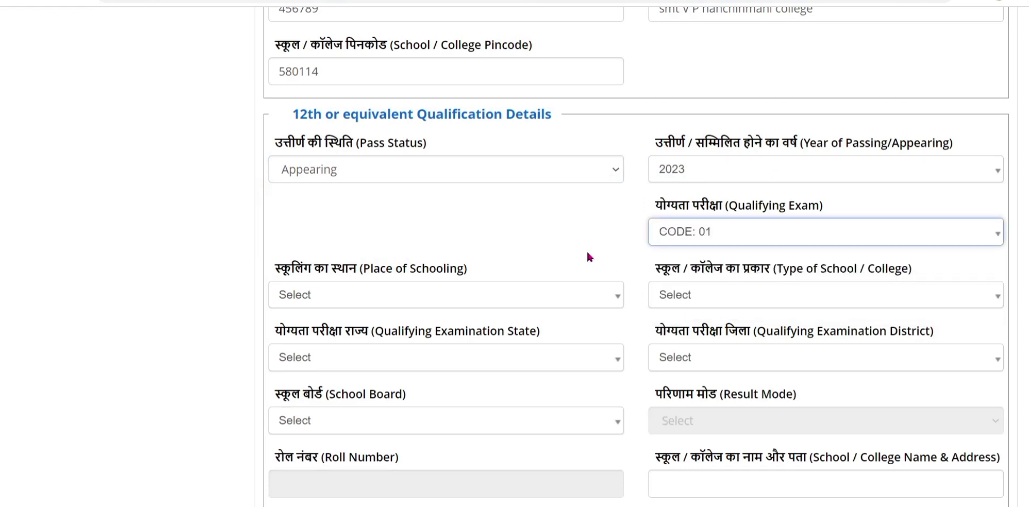
Try Passed with 2022, then restore Appearing, 2023 and CODE: 01 for the 12th.
click(327, 173)
click(325, 208)
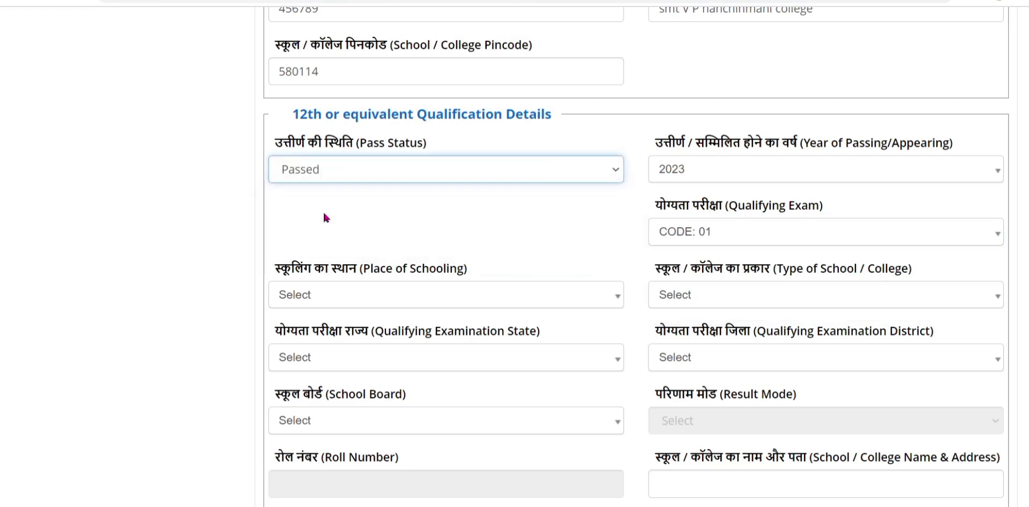
click(704, 175)
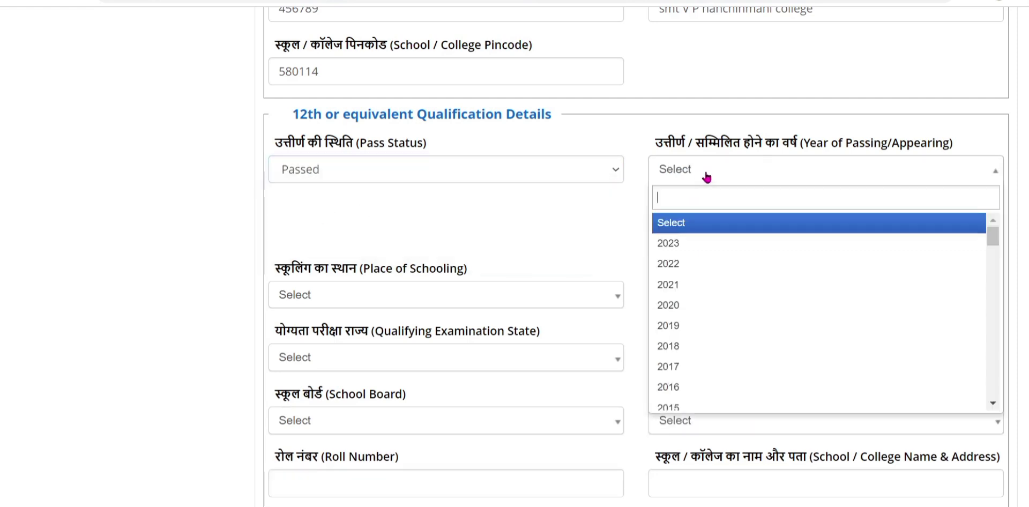
click(687, 264)
click(683, 236)
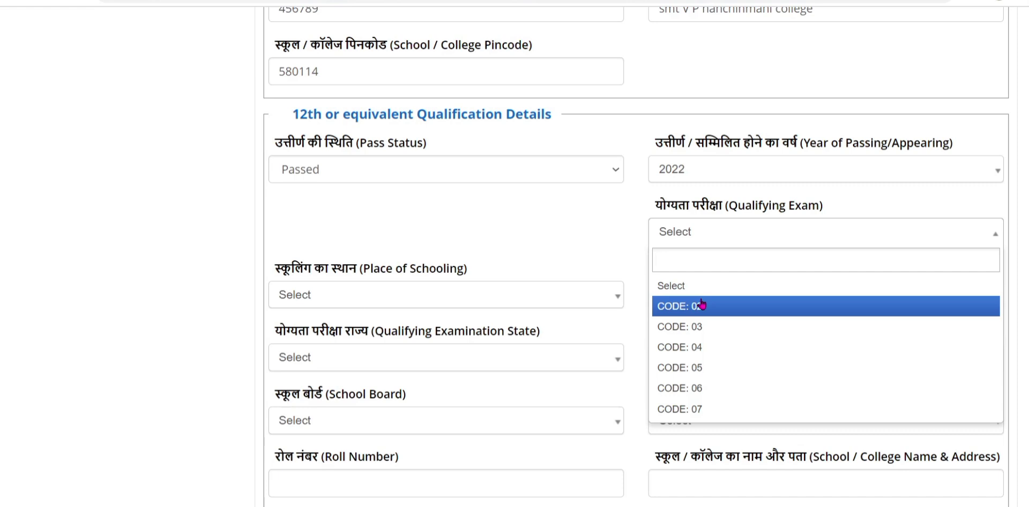
click(430, 171)
click(347, 222)
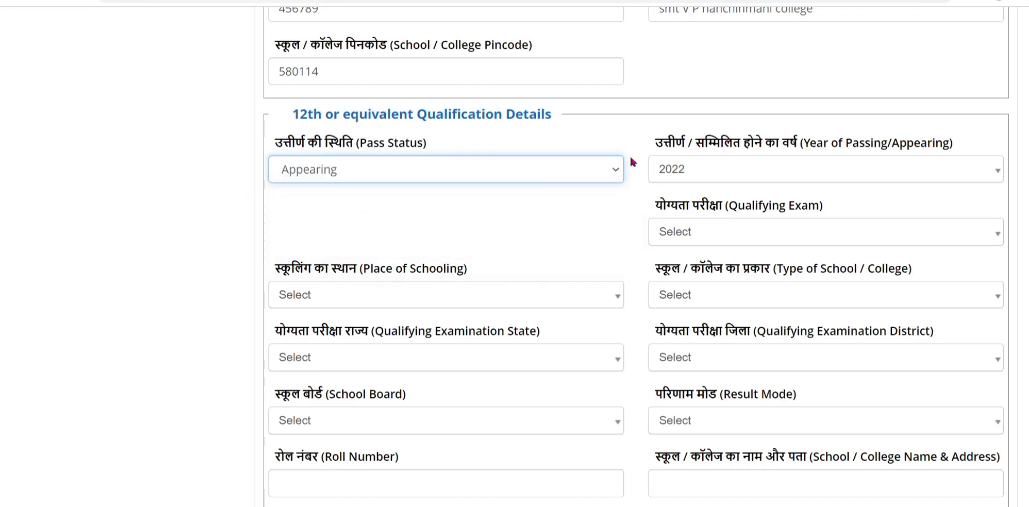
click(750, 169)
key(Down)
key(Return)
click(742, 232)
click(713, 306)
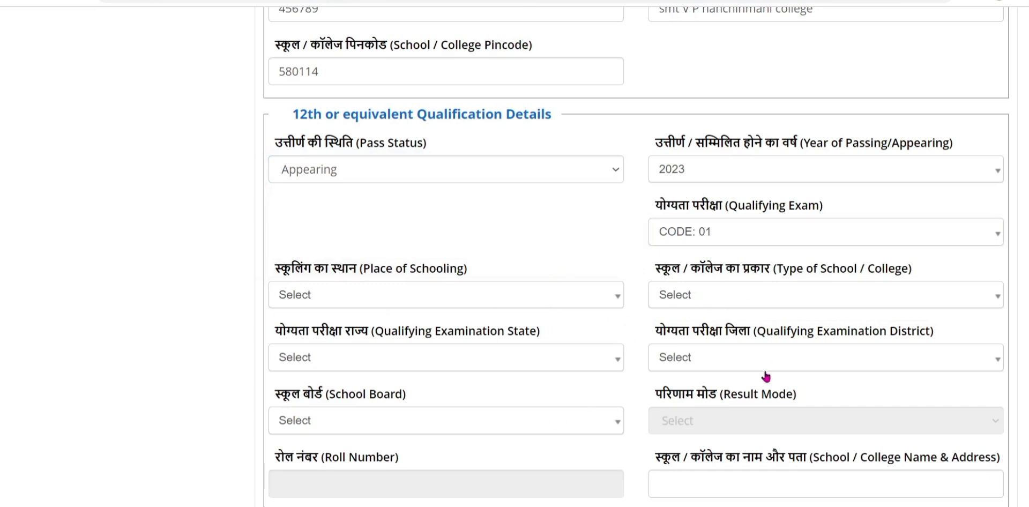
Scroll through the filled 12th qualification fields to review them.
scroll(766, 364, down, 5)
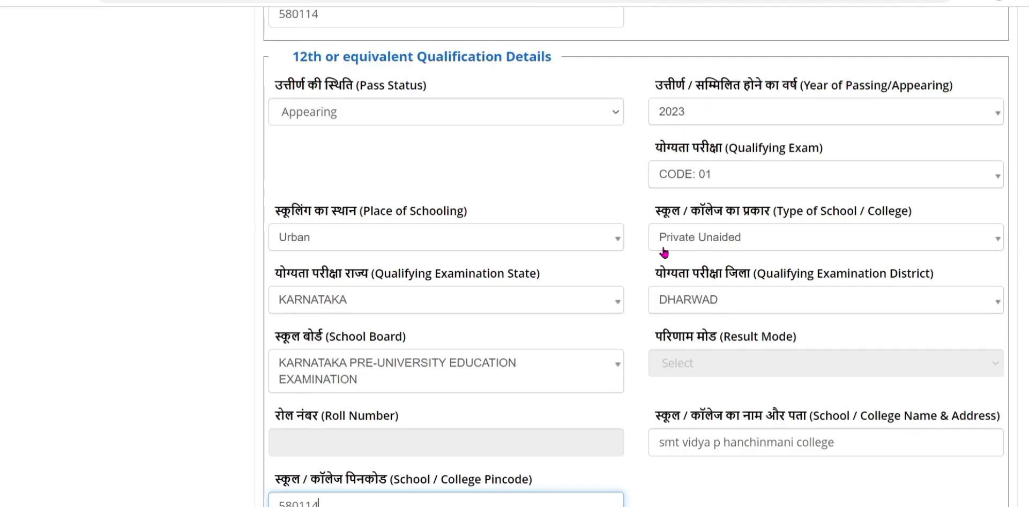
scroll(574, 330, up, 3)
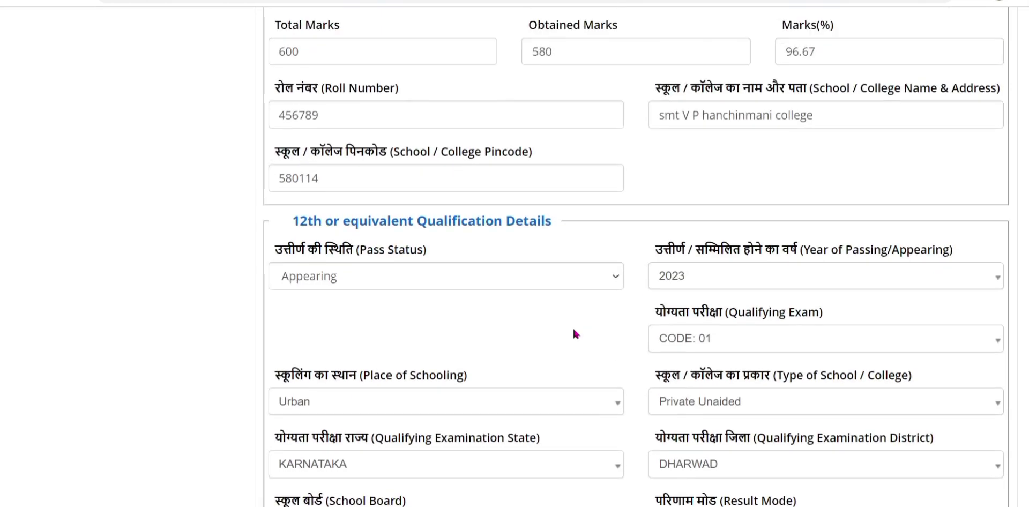
scroll(630, 294, down, 3)
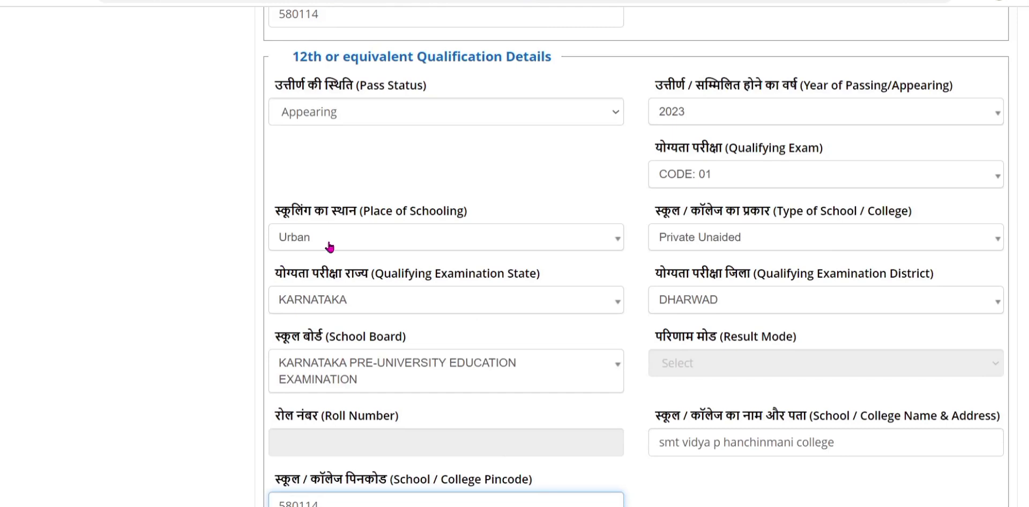
scroll(329, 247, down, 2)
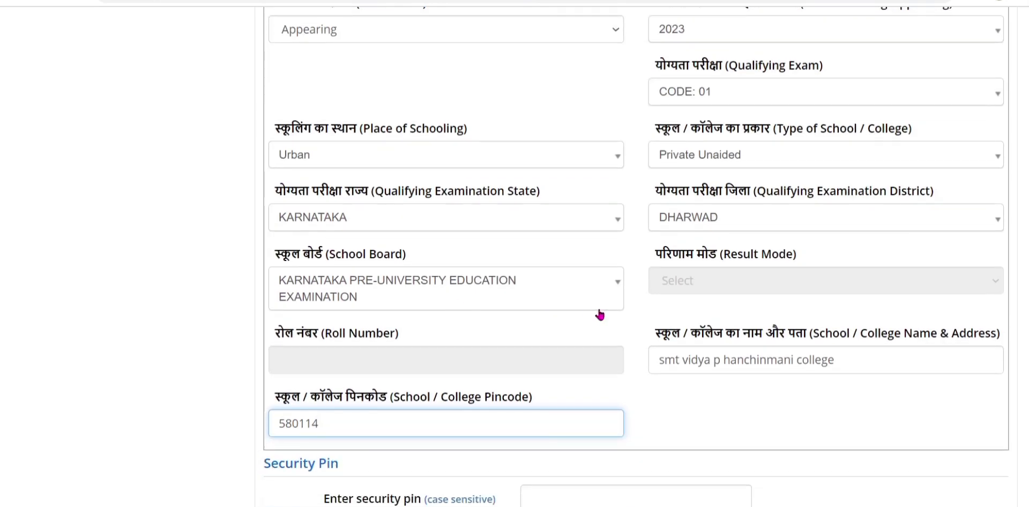
scroll(358, 300, down, 3)
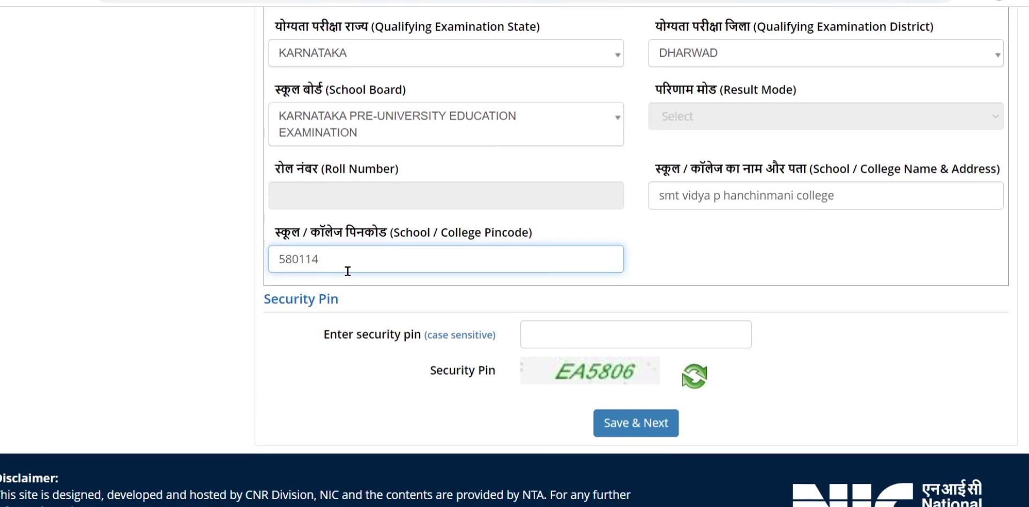
scroll(369, 236, up, 5)
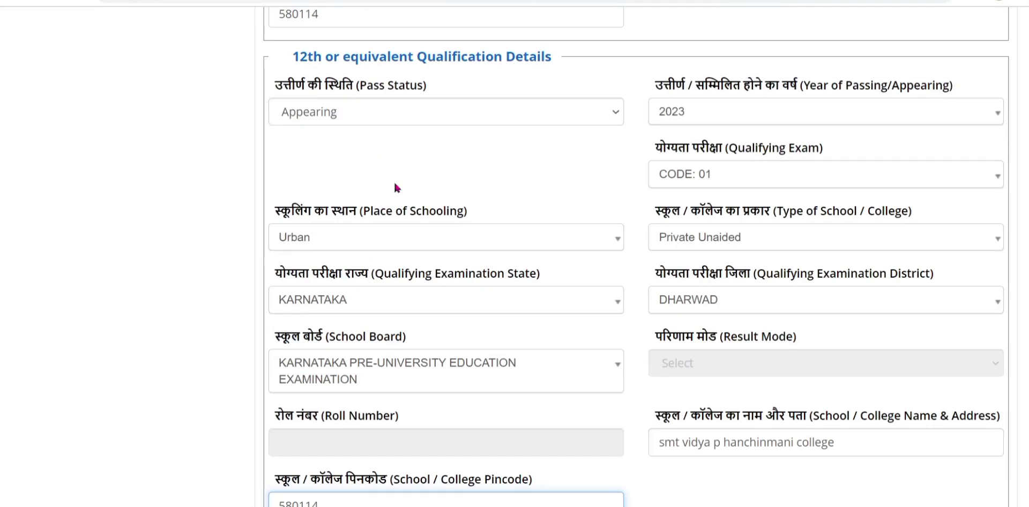
scroll(407, 214, down, 5)
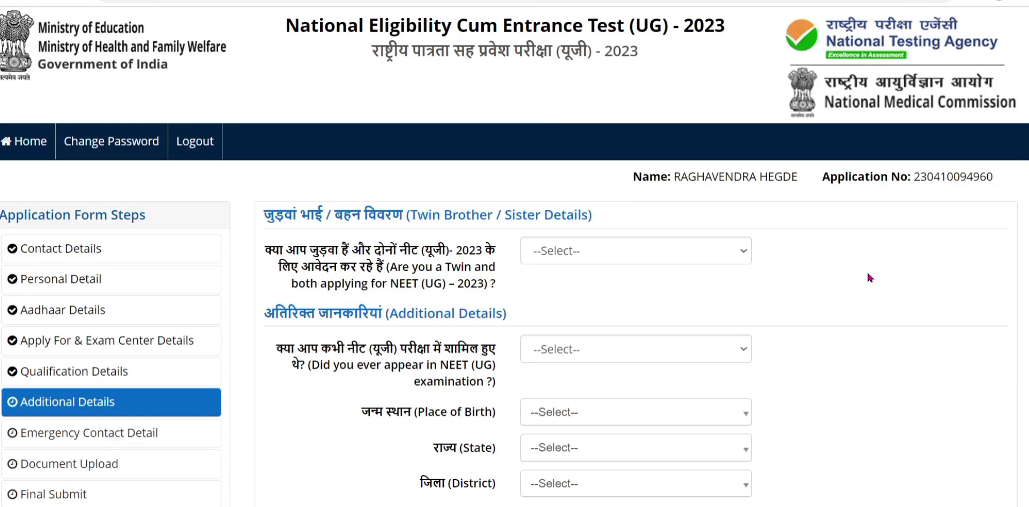
Answer No to both the twin question and the previous NEET appearance question.
click(564, 250)
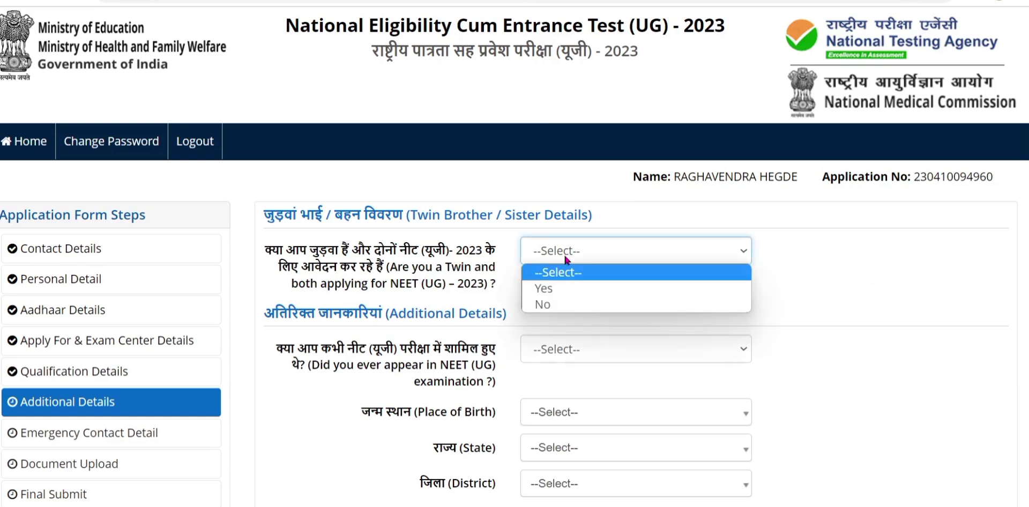
click(563, 305)
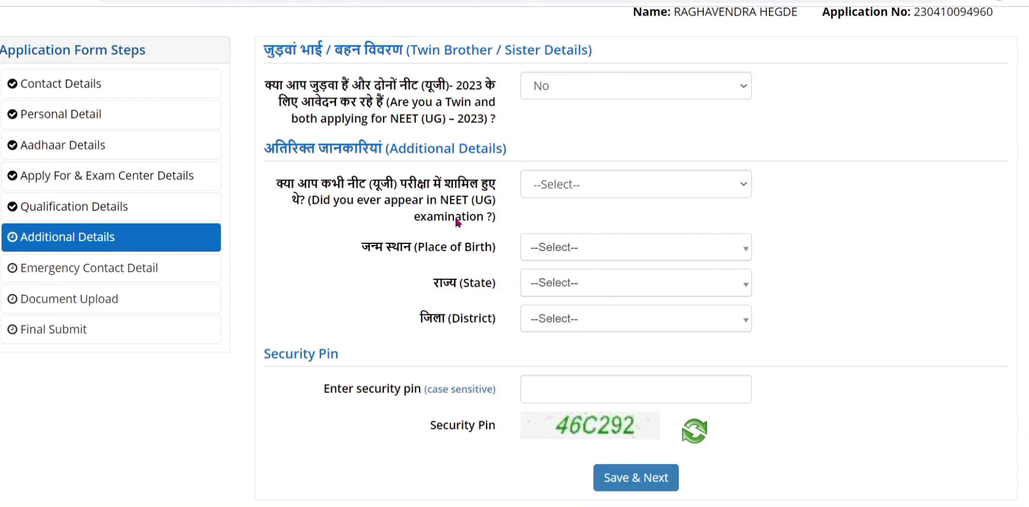
click(571, 182)
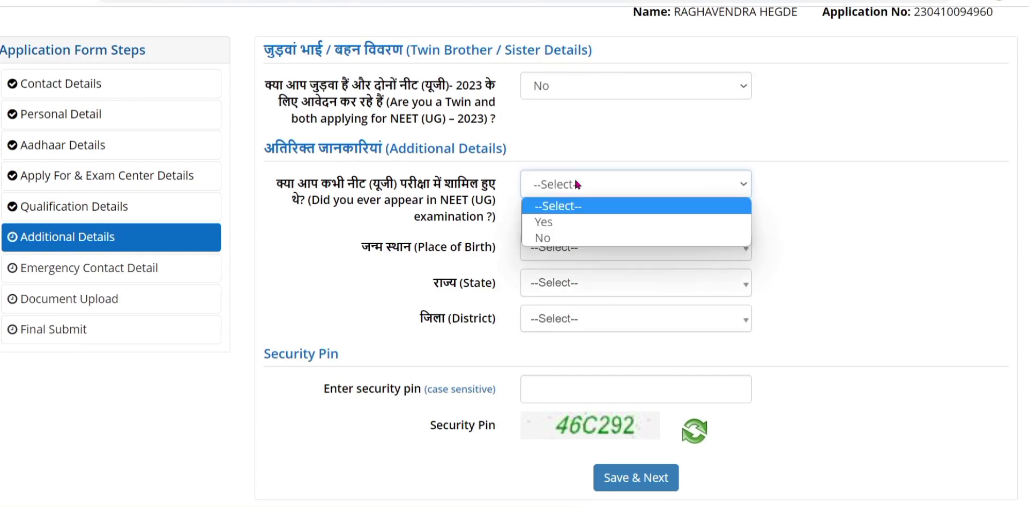
click(559, 240)
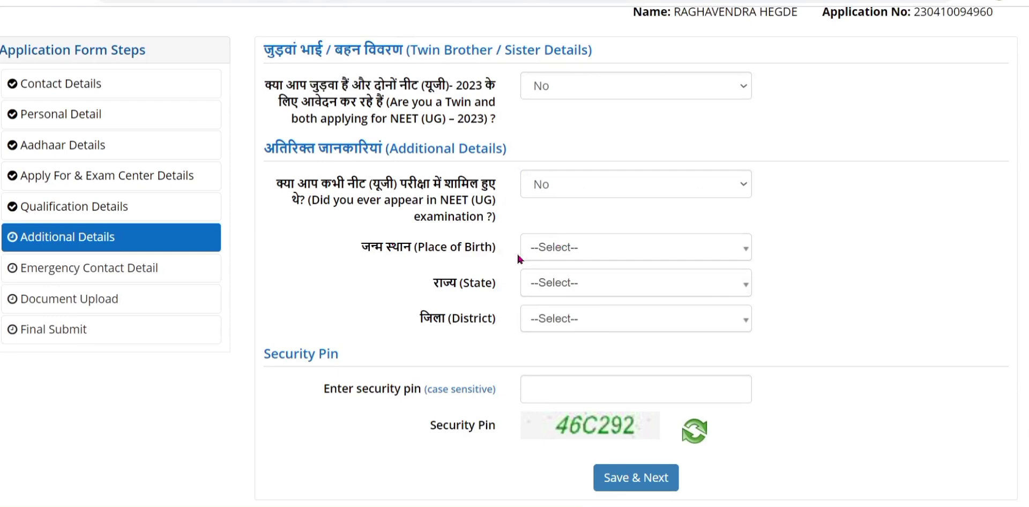
Set the place of birth to India, KARNATAKA, UTTARA KANNADA (KARWAR).
click(559, 255)
click(558, 328)
click(571, 289)
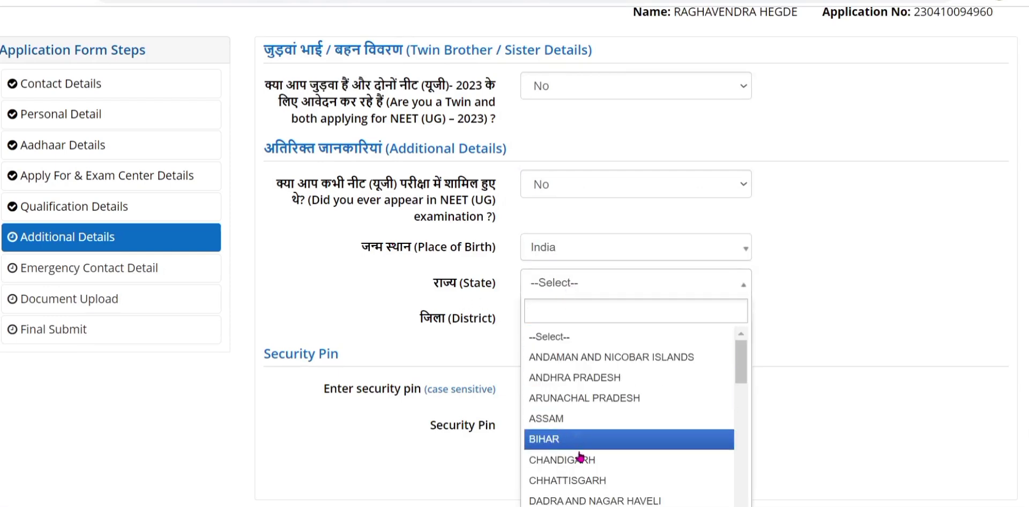
scroll(600, 461, down, 2)
scroll(597, 454, down, 5)
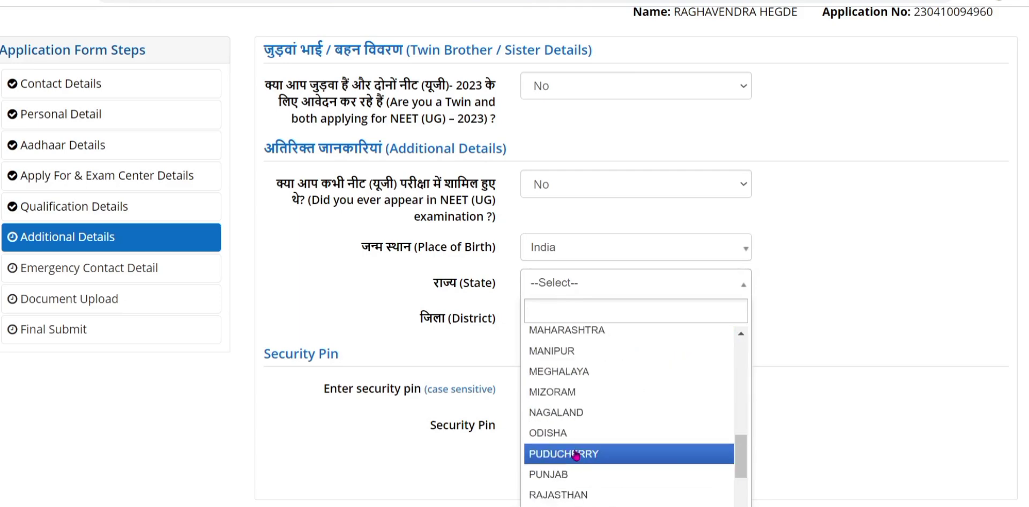
scroll(597, 453, up, 3)
click(557, 391)
click(536, 321)
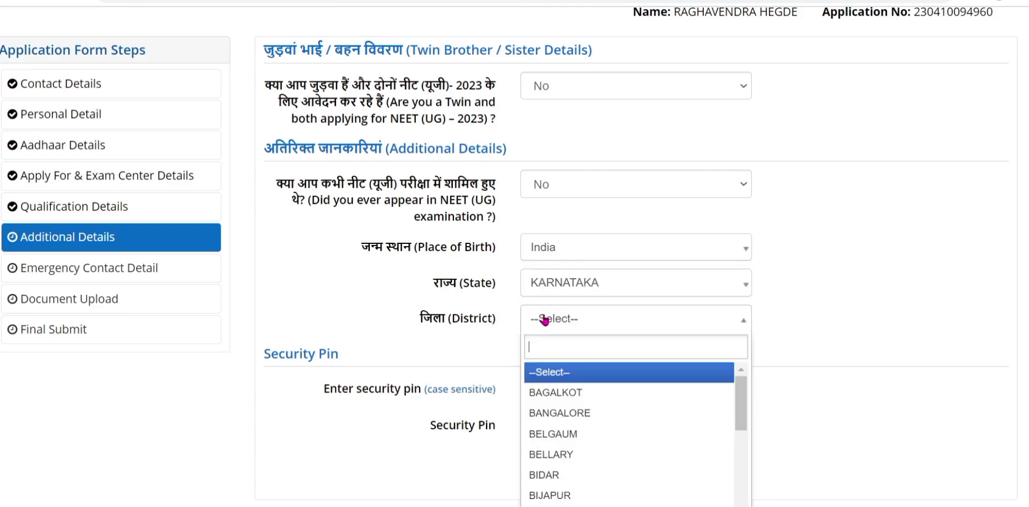
scroll(635, 442, down, 5)
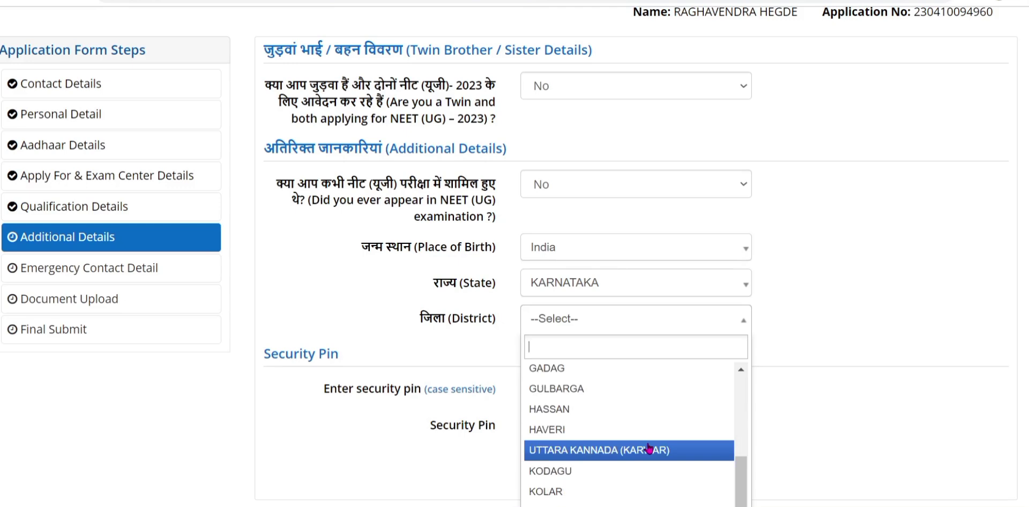
scroll(646, 446, down, 3)
scroll(642, 443, up, 3)
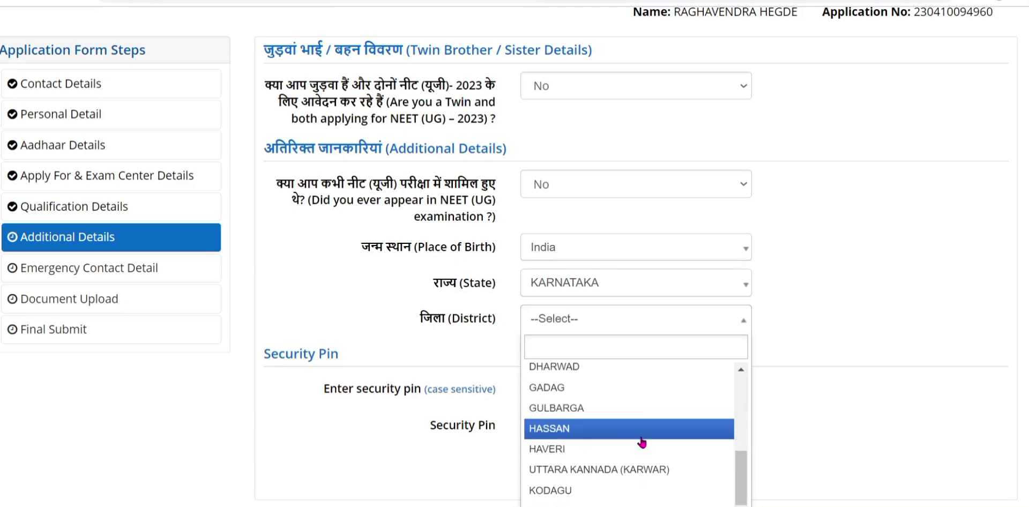
click(636, 471)
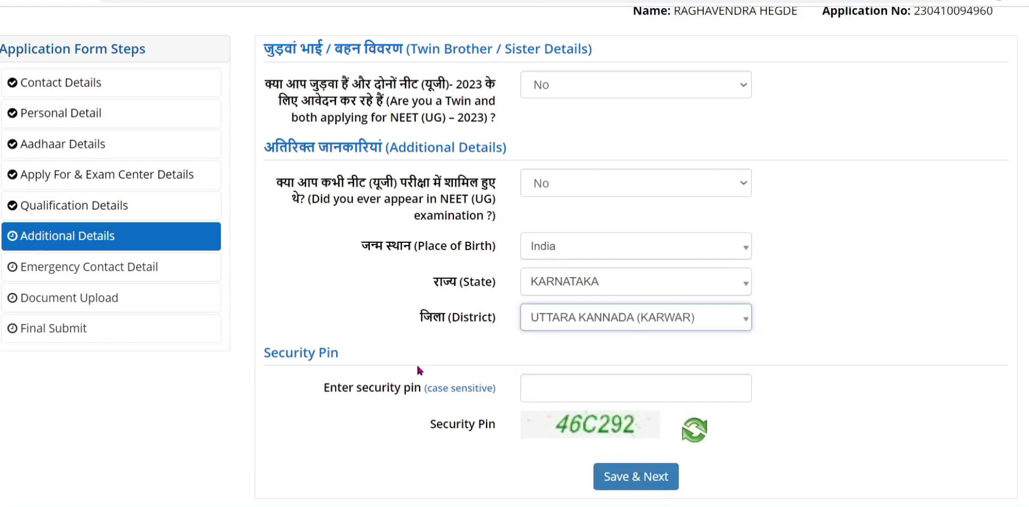
scroll(542, 398, down, 2)
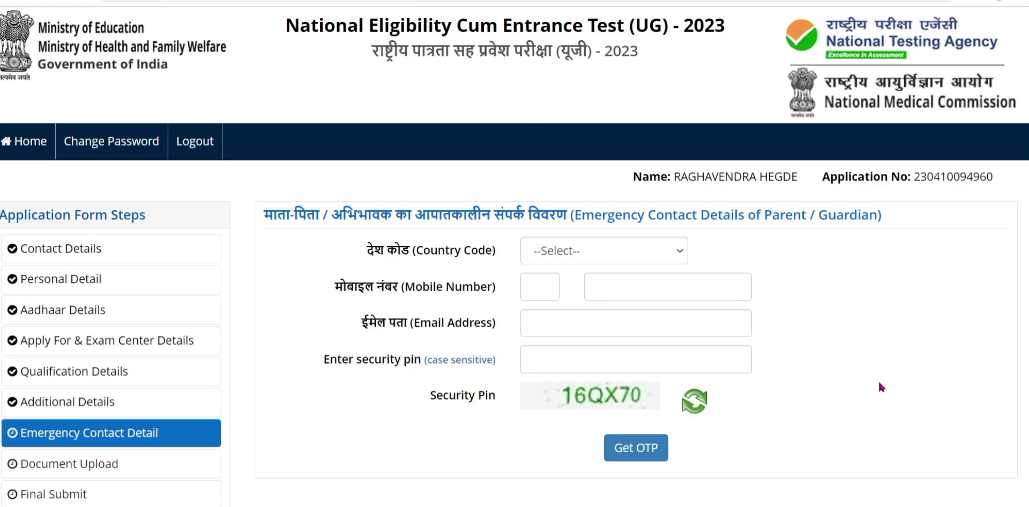
Select India as the emergency contact's country code.
click(648, 254)
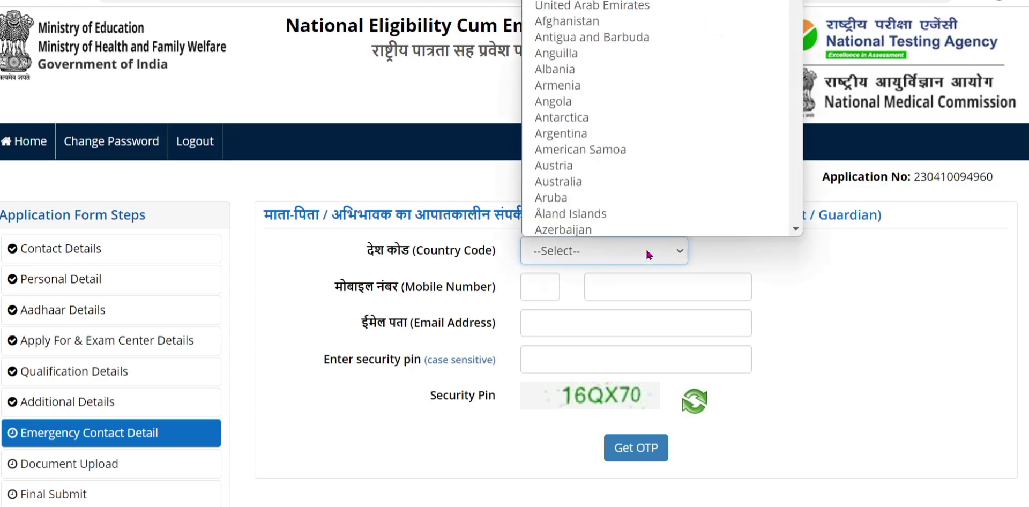
text(India)
key(Return)
key(Tab)
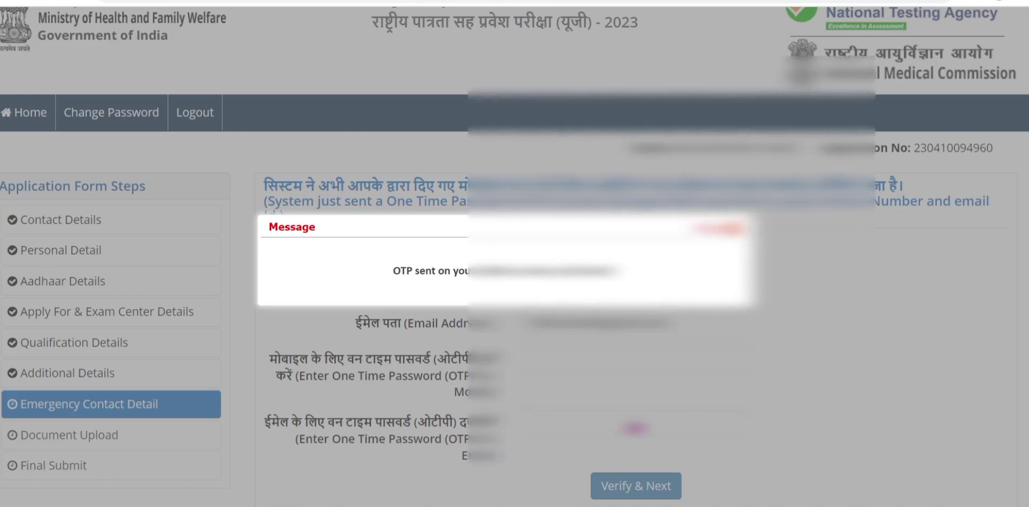
Close the OTP Message popup and review the empty mobile and email OTP fields.
click(721, 230)
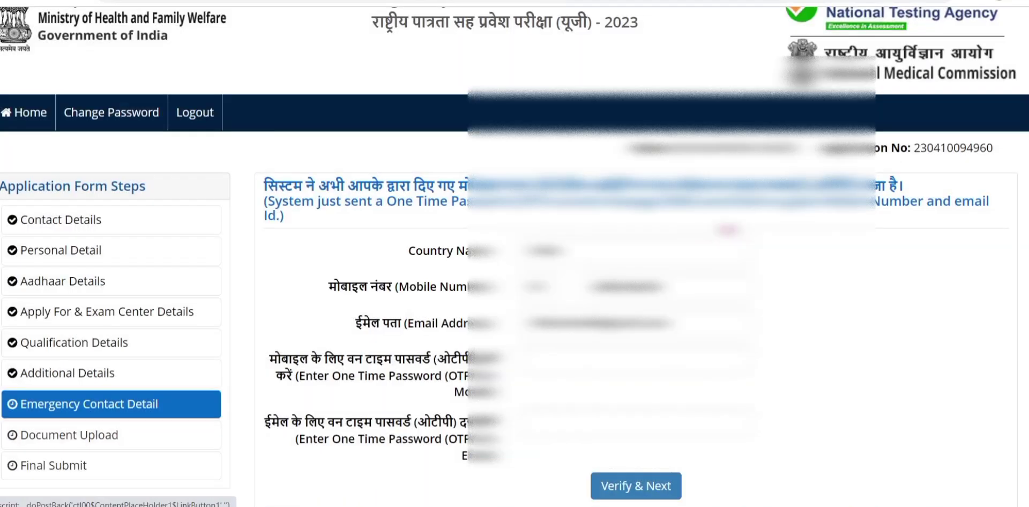
scroll(59, 289, down, 3)
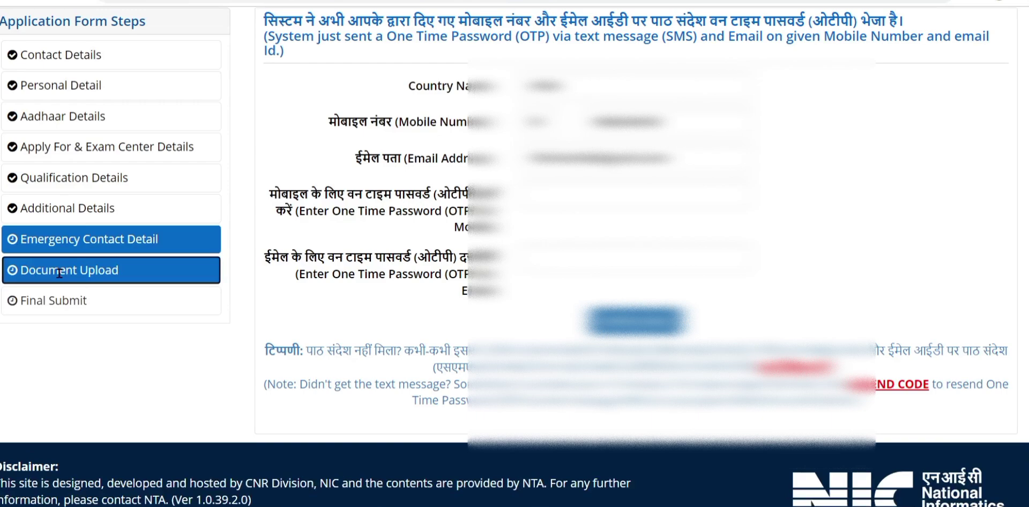
scroll(904, 290, down, 1)
scroll(922, 281, up, 4)
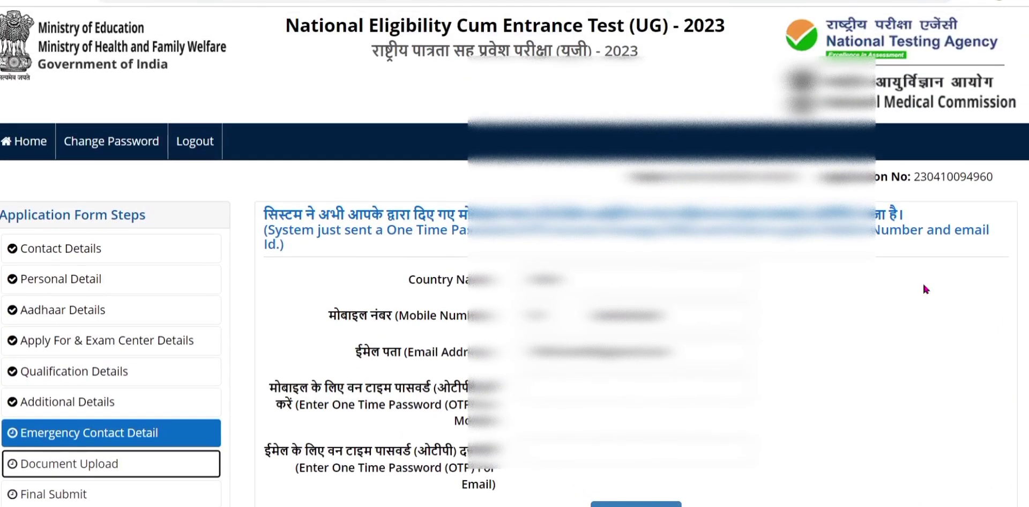
scroll(923, 286, down, 3)
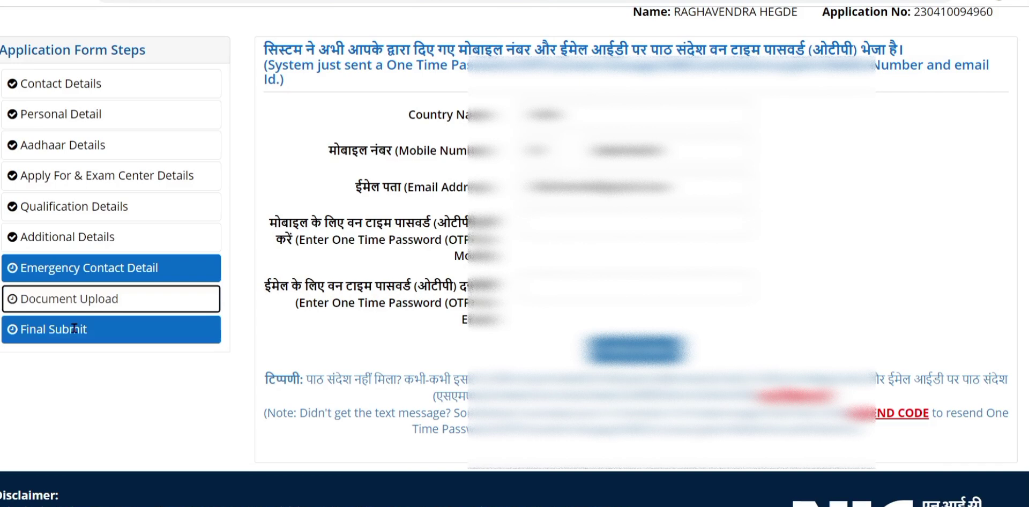
scroll(74, 327, down, 1)
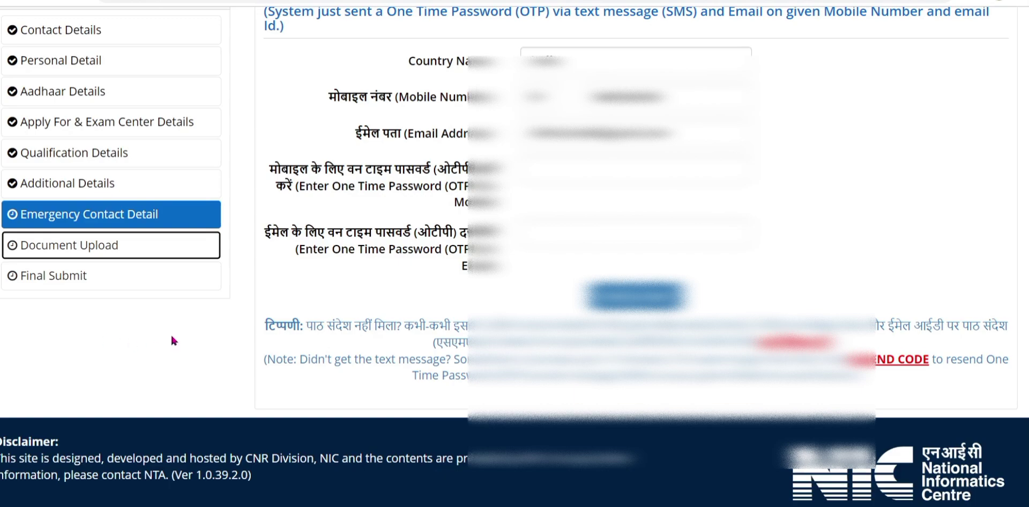
scroll(170, 339, up, 4)
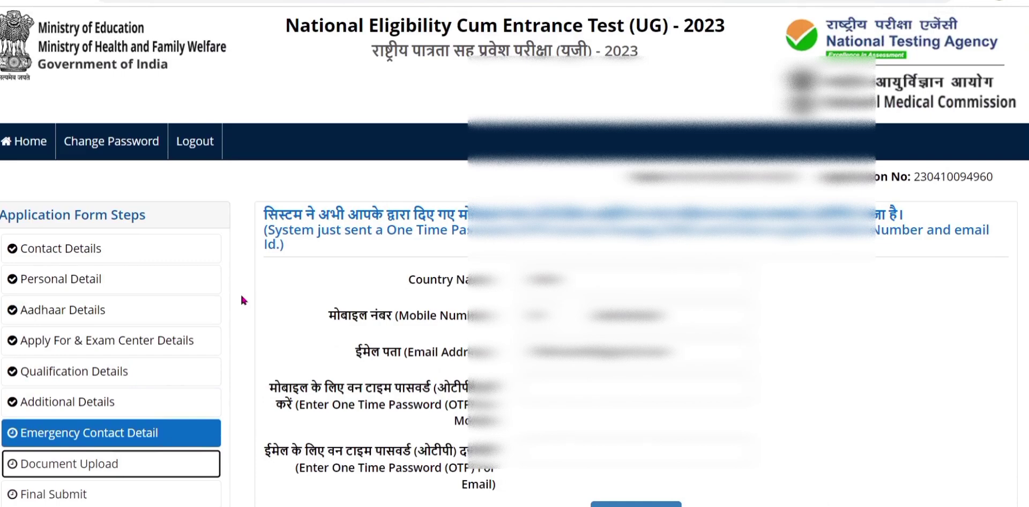
scroll(241, 300, down, 3)
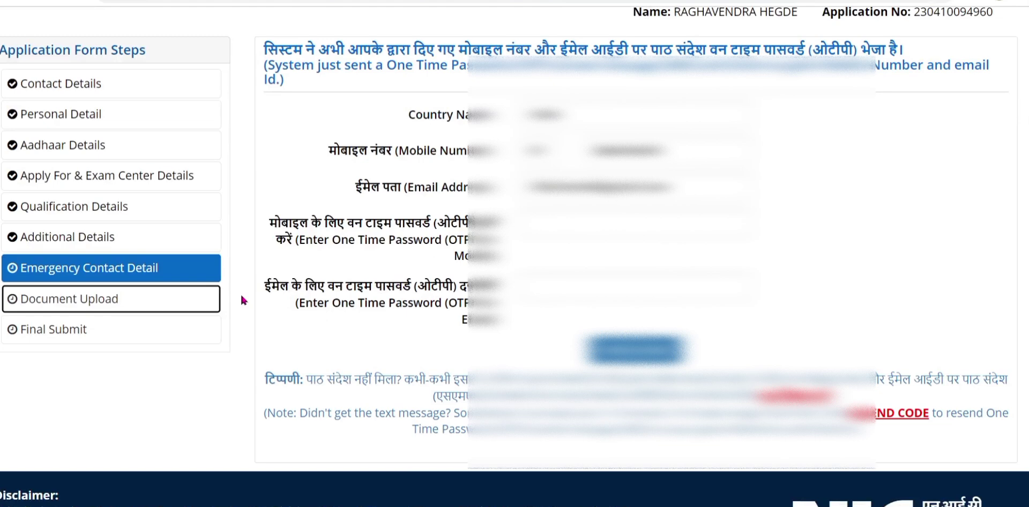